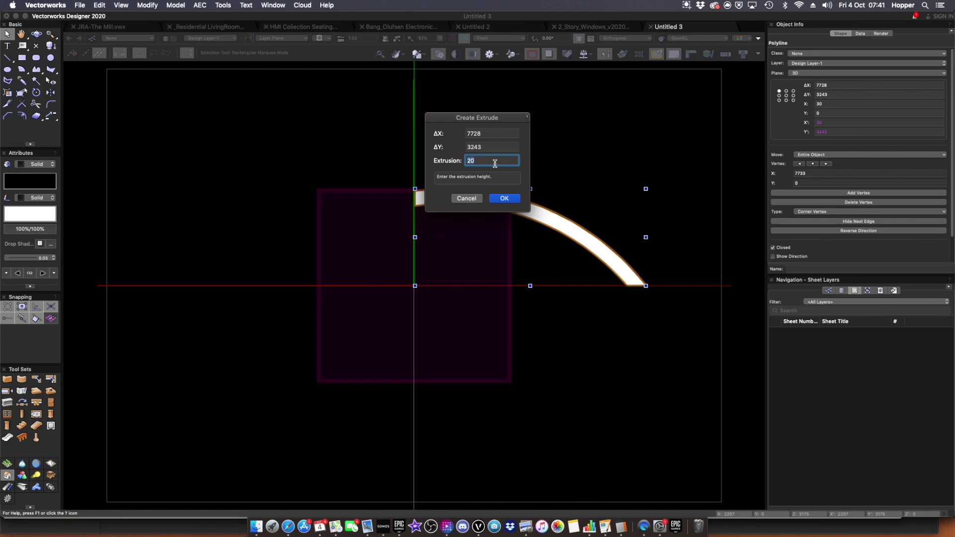
Step: Extrude the curved profile 250 and switch to Top/Plan view
{"action": "type", "text": "0"}
{"action": "key", "text": "Return"}
{"action": "left_click", "coordinate": [508, 39]}
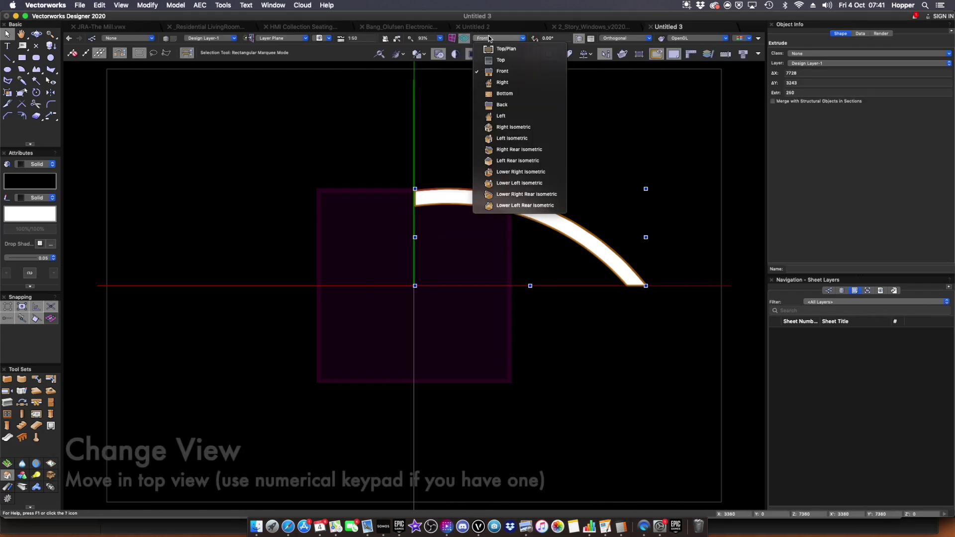
{"action": "left_click", "coordinate": [507, 49]}
Step: Move the extruded arch so the midpoint of its inner end sits on the page center
{"action": "left_click", "coordinate": [483, 245]}
{"action": "key", "text": "super+4"}
{"action": "scroll", "coordinate": [451, 290], "scroll_direction": "up", "scroll_amount": 4}
{"action": "left_click_drag", "start_coordinate": [327, 289], "coordinate": [365, 268]}
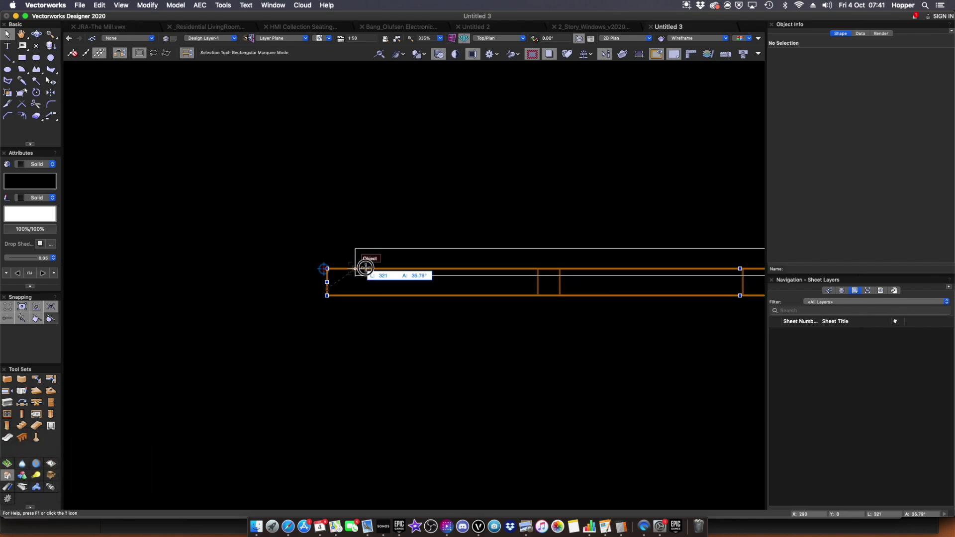
{"action": "left_click", "coordinate": [325, 271]}
{"action": "scroll", "coordinate": [324, 269], "scroll_direction": "up", "scroll_amount": 3}
{"action": "scroll", "coordinate": [329, 296], "scroll_direction": "down", "scroll_amount": 8}
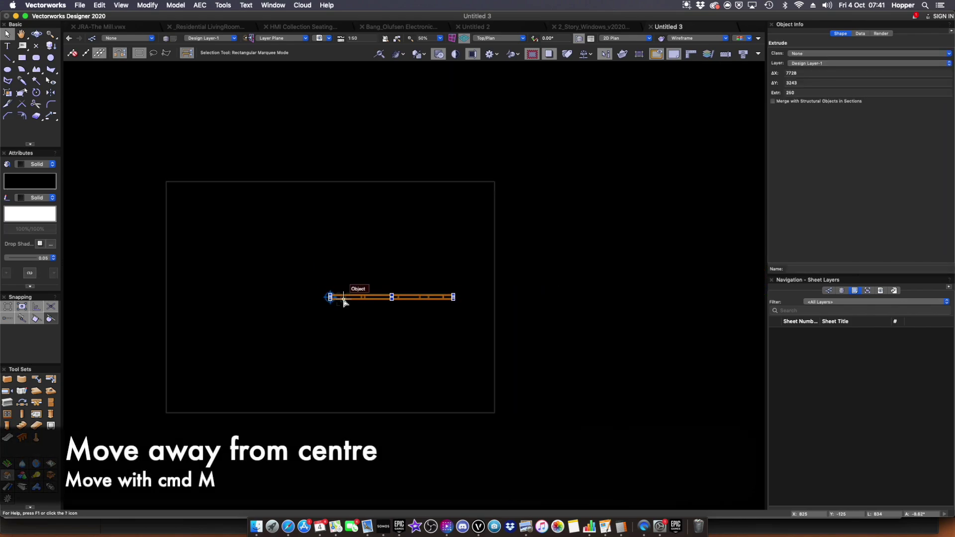
Step: Offset the extruded arch 3000 in X away from the page center
{"action": "key", "text": "super+m"}
{"action": "type", "text": "3000"}
{"action": "key", "text": "Return"}
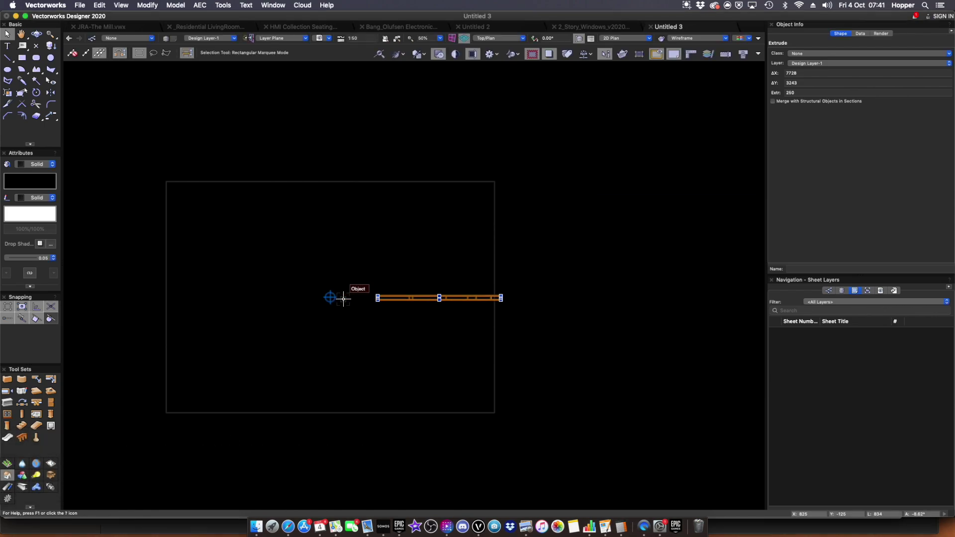
Step: Turn the extruded arch into a symbol named Structure
{"action": "right_click", "coordinate": [378, 297]}
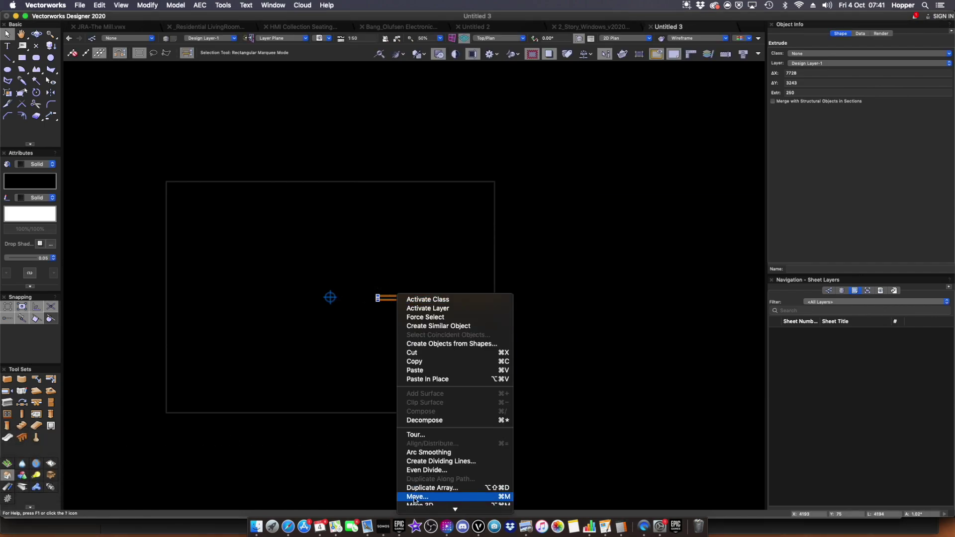
{"action": "left_click", "coordinate": [448, 397]}
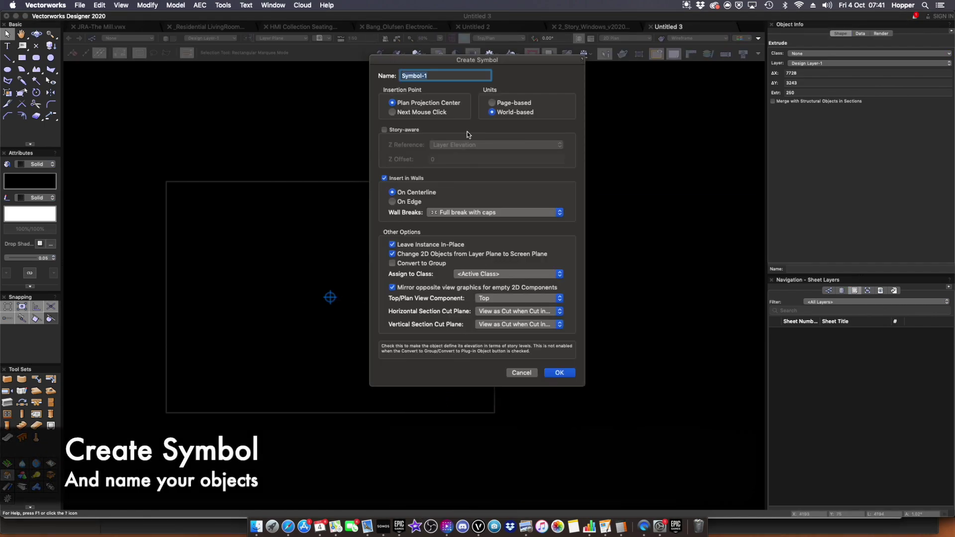
{"action": "type", "text": "Stryc"}
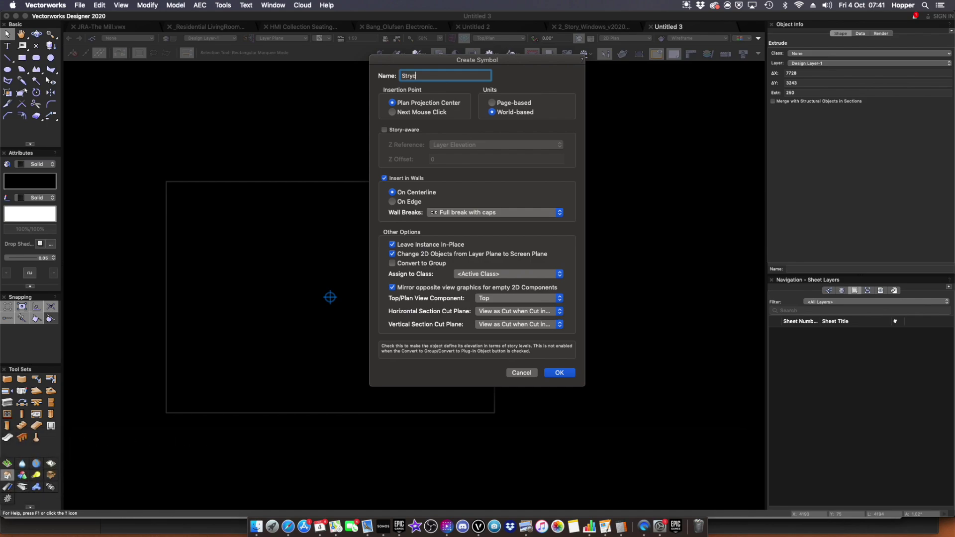
{"action": "right_click", "coordinate": [409, 76]}
{"action": "left_click", "coordinate": [431, 90]}
{"action": "key", "text": "Return"}
{"action": "left_click", "coordinate": [586, 290]}
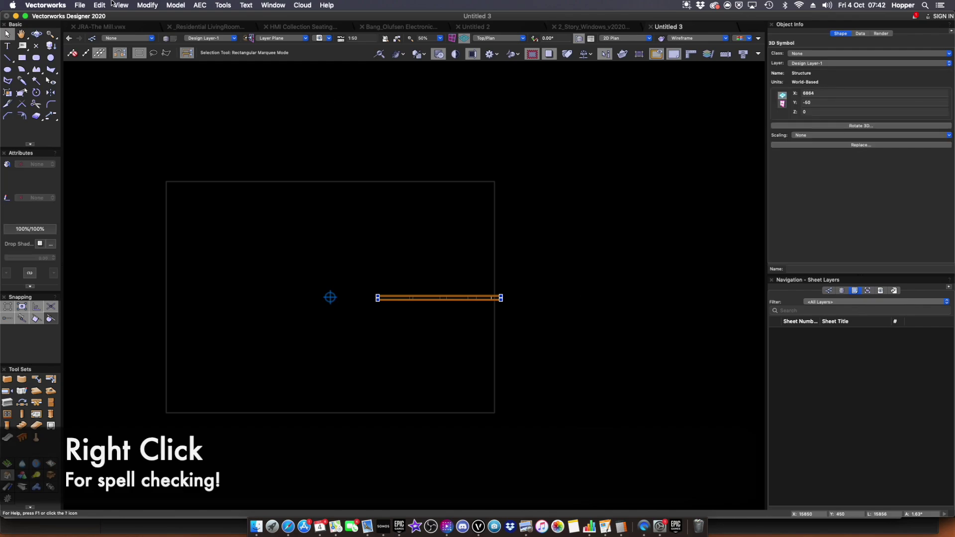
Step: Set up a circular duplicate array of the symbol with 24 duplicates, a 360/24 angle between them and a center picked by the next mouse click
{"action": "left_click", "coordinate": [102, 5]}
{"action": "left_click", "coordinate": [124, 108]}
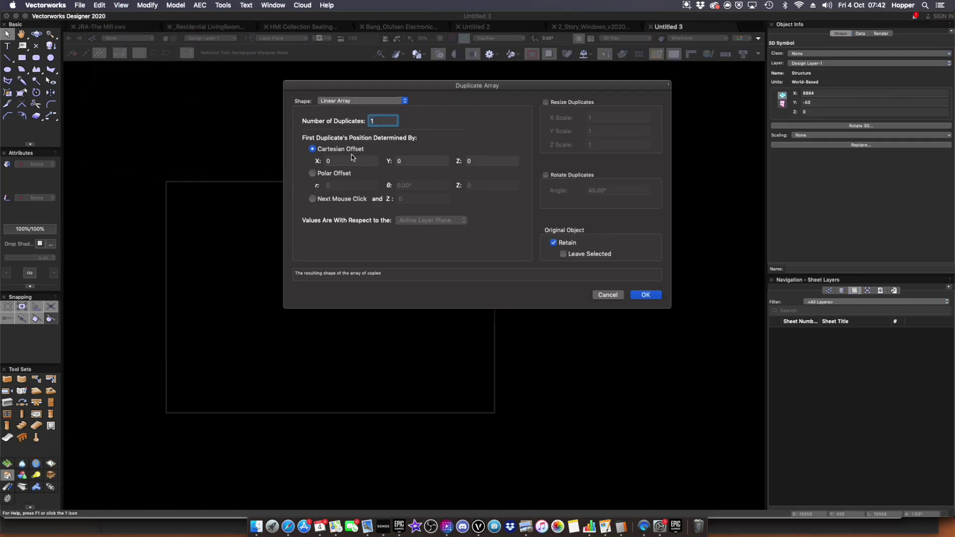
{"action": "left_click", "coordinate": [357, 100]}
{"action": "left_click", "coordinate": [341, 111]}
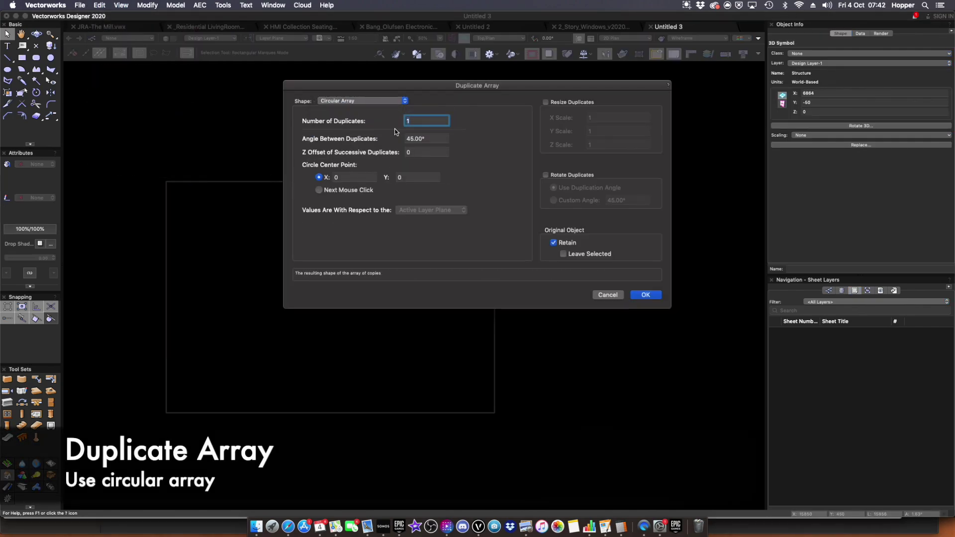
{"action": "type", "text": "24"}
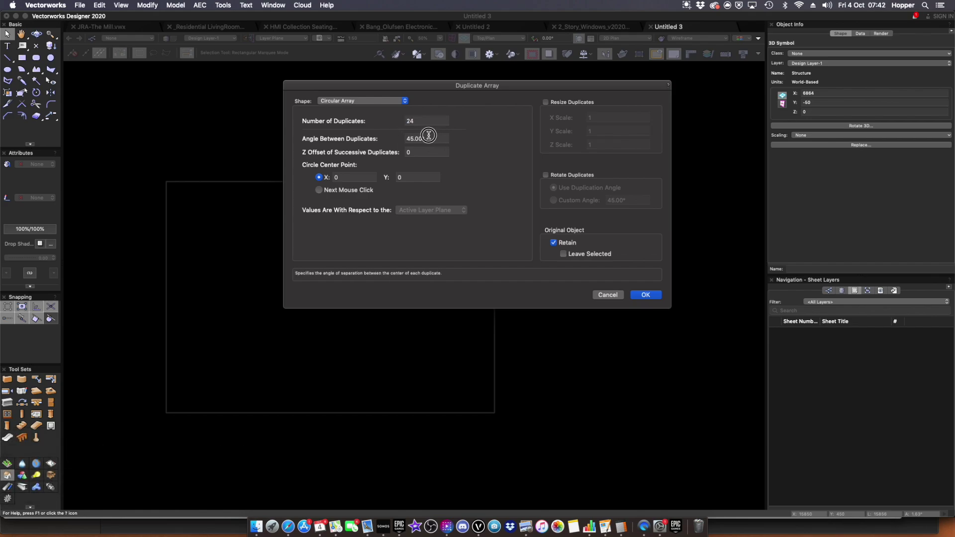
{"action": "left_click", "coordinate": [428, 135]}
{"action": "type", "text": "360"}
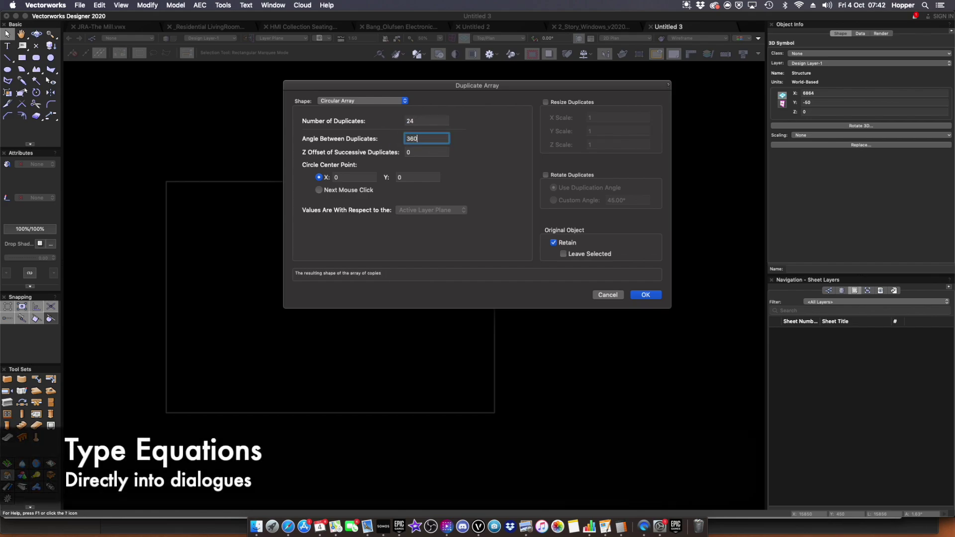
{"action": "type", "text": "/24"}
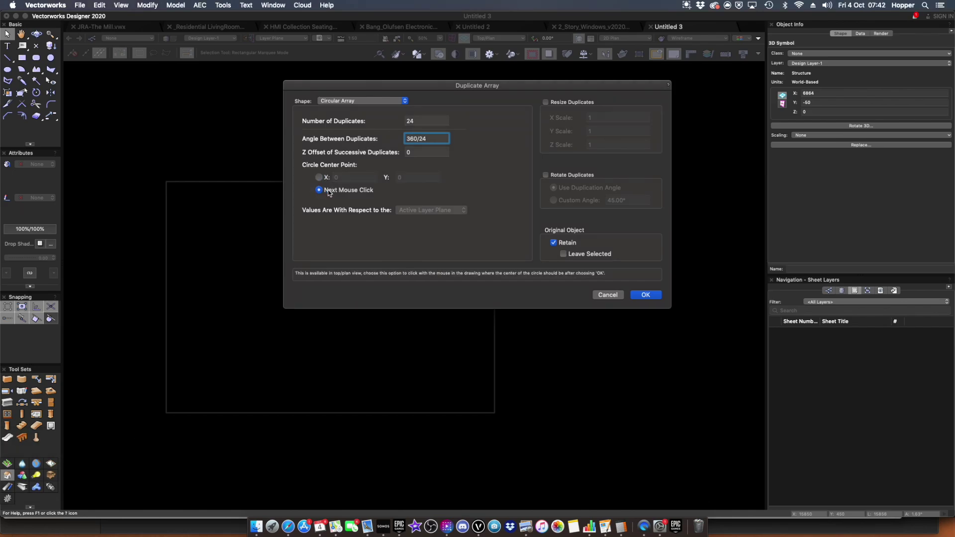
Step: Scale the duplicates by .95 in X, Y and Z, rotate them by the duplication angle, and center the array on the page center
{"action": "left_click", "coordinate": [545, 102]}
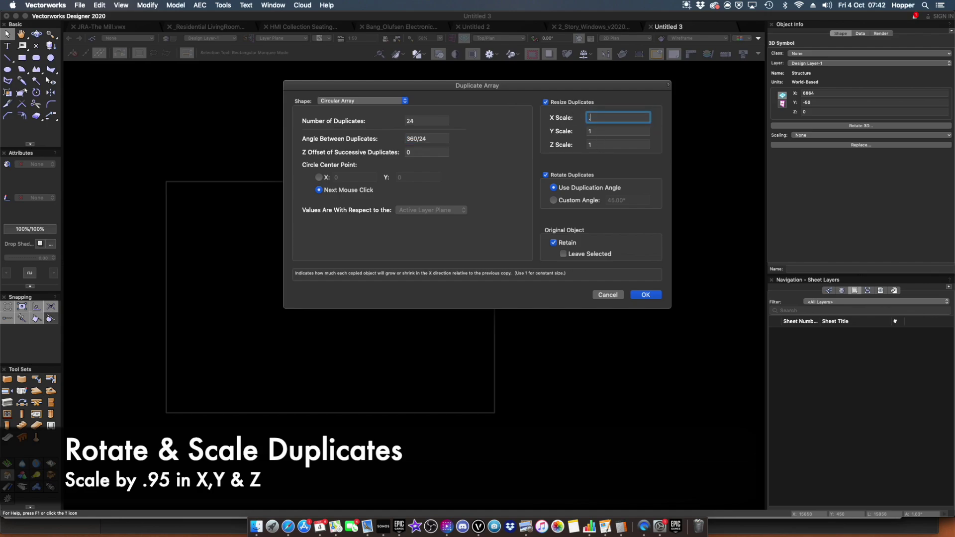
{"action": "type", "text": ".95"}
{"action": "key", "text": "Tab"}
{"action": "type", "text": ".9"}
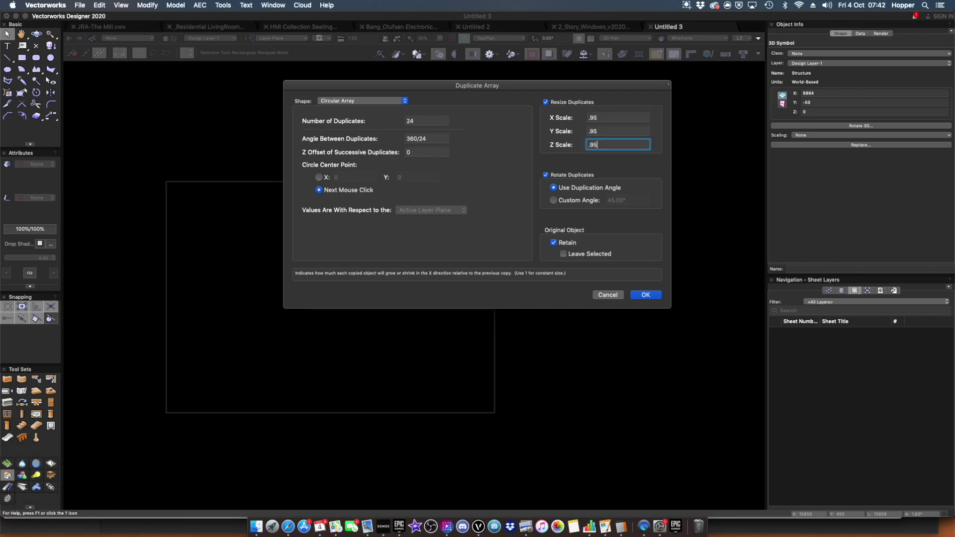
{"action": "left_click", "coordinate": [644, 295]}
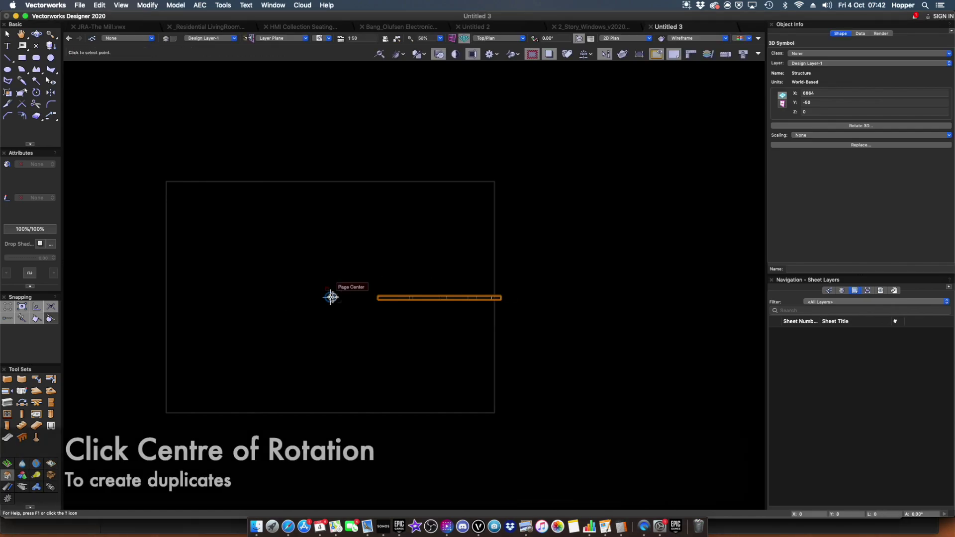
{"action": "left_click", "coordinate": [331, 298]}
Step: Set the OpenGL rendering detail to High for the 3D view of the arches
{"action": "middle_click_drag", "start_coordinate": [448, 388], "coordinate": [482, 336], "text": "shift"}
{"action": "key", "text": "super+5"}
{"action": "scroll", "coordinate": [534, 398], "scroll_direction": "down", "scroll_amount": 3}
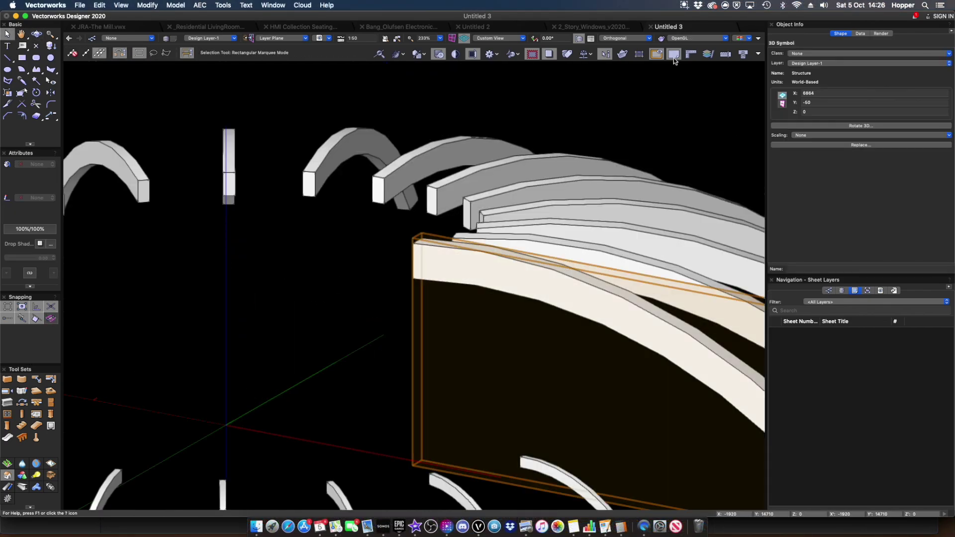
{"action": "left_click", "coordinate": [674, 58]}
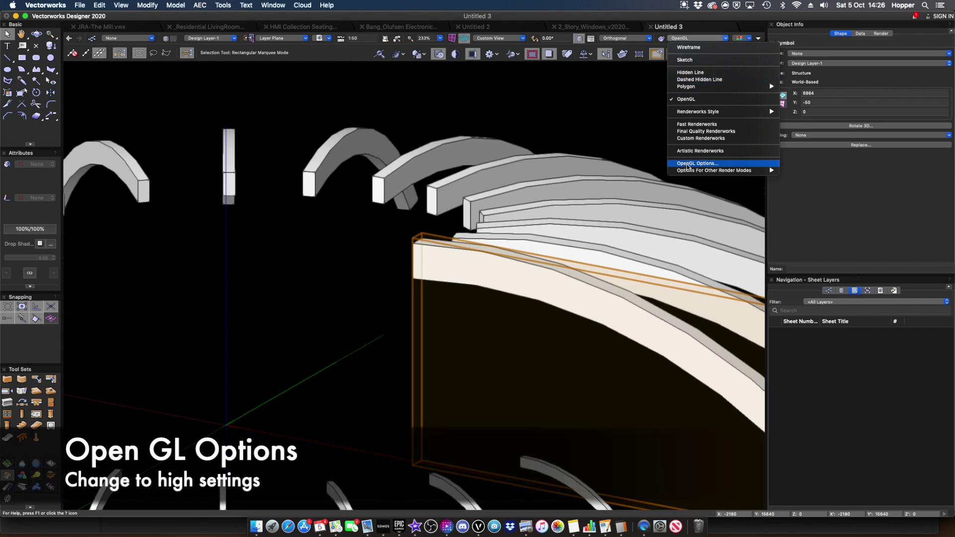
{"action": "left_click", "coordinate": [706, 166]}
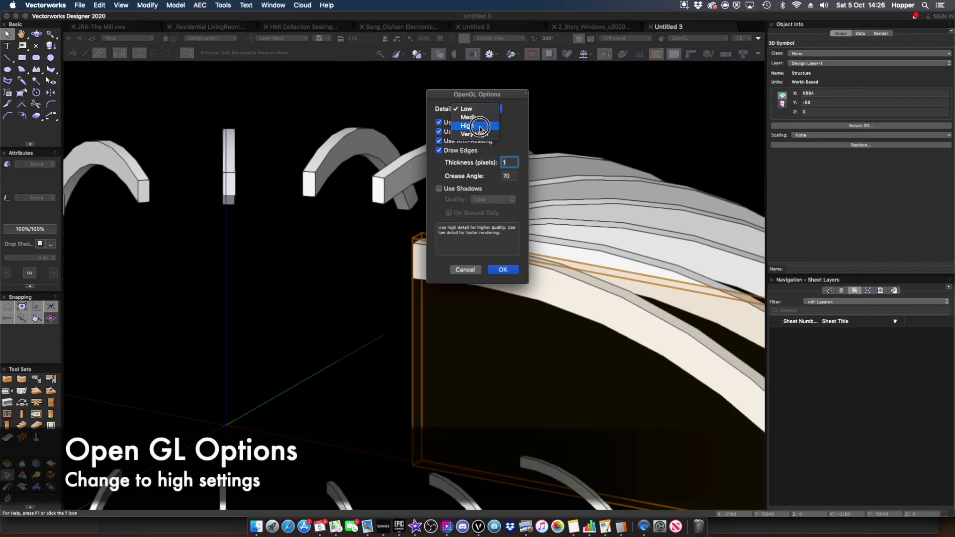
{"action": "left_click", "coordinate": [481, 128]}
{"action": "left_click", "coordinate": [491, 219]}
{"action": "left_click", "coordinate": [503, 270]}
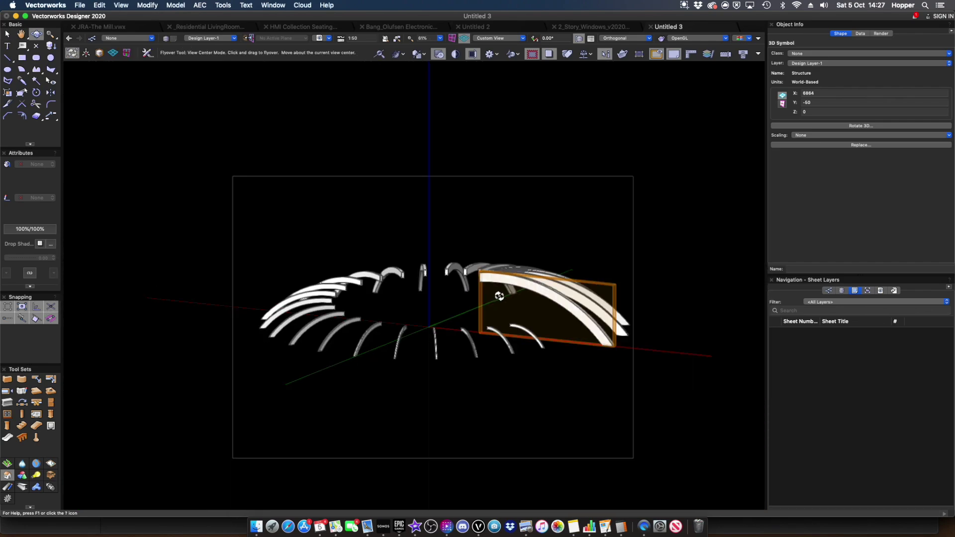
Step: Open the selected Structure symbol's 3D component for editing in Top/Plan view
{"action": "key", "text": "x"}
{"action": "right_click", "coordinate": [577, 348]}
{"action": "left_click", "coordinate": [612, 481]}
{"action": "key", "text": "super+5"}
Step: Draw a circle of radius 125 centered on the midpoint of the arch's inner end, reaching its corner
{"action": "key", "text": "c"}
{"action": "left_click_drag", "start_coordinate": [442, 297], "coordinate": [504, 384]}
{"action": "key", "text": "6"}
{"action": "left_click", "coordinate": [339, 260]}
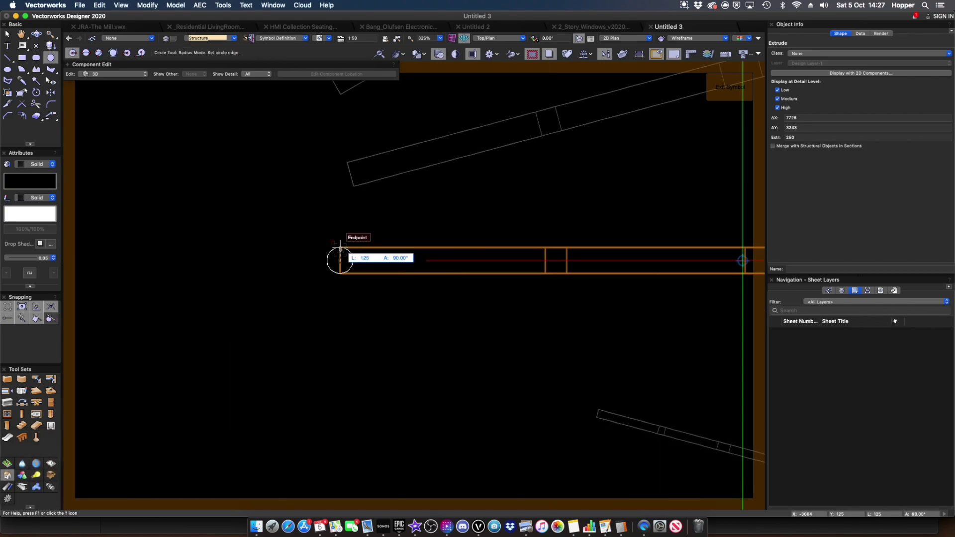
{"action": "left_click", "coordinate": [340, 248]}
Step: Move the circle 2m along the X axis only
{"action": "key", "text": "x"}
{"action": "left_click_drag", "start_coordinate": [340, 261], "coordinate": [353, 260]}
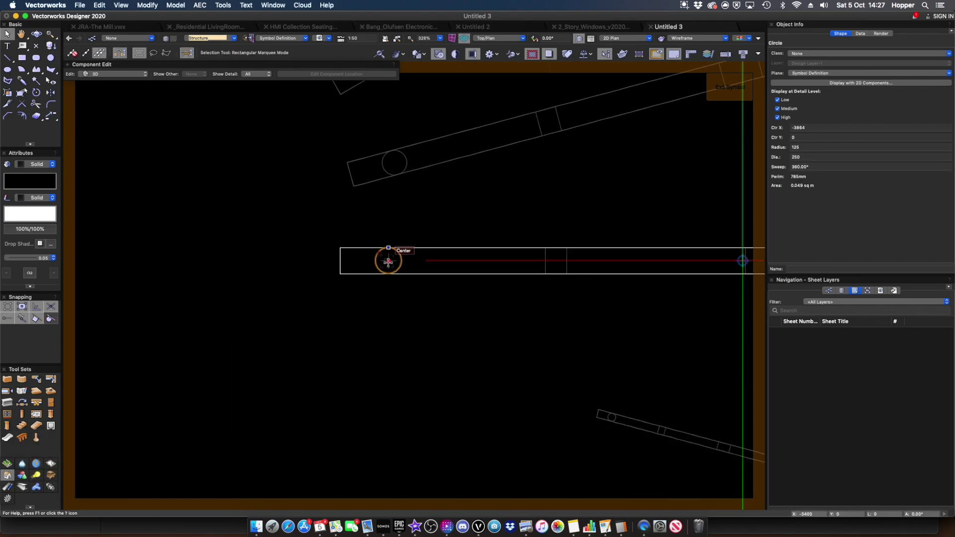
{"action": "left_click", "coordinate": [176, 5]}
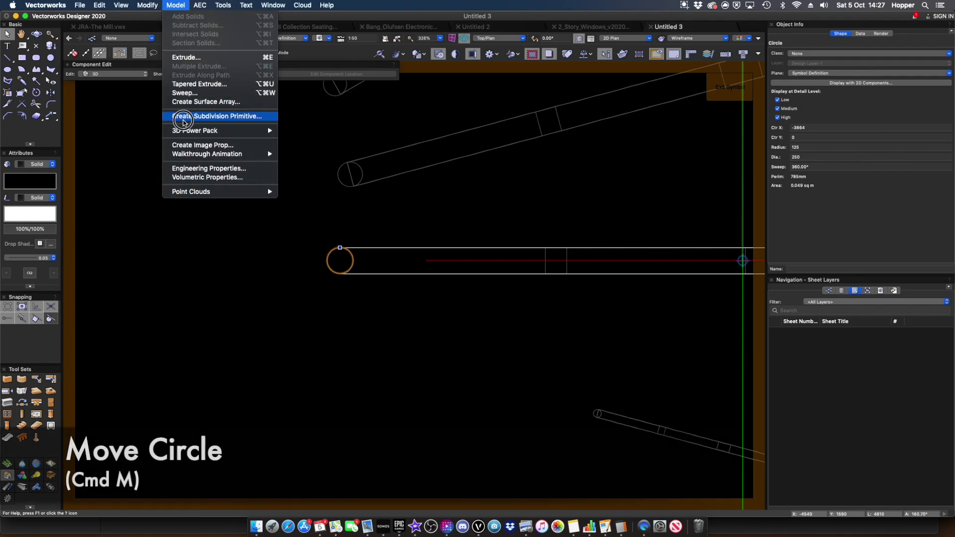
{"action": "mouse_move", "coordinate": [151, 17]}
{"action": "left_click", "coordinate": [255, 20]}
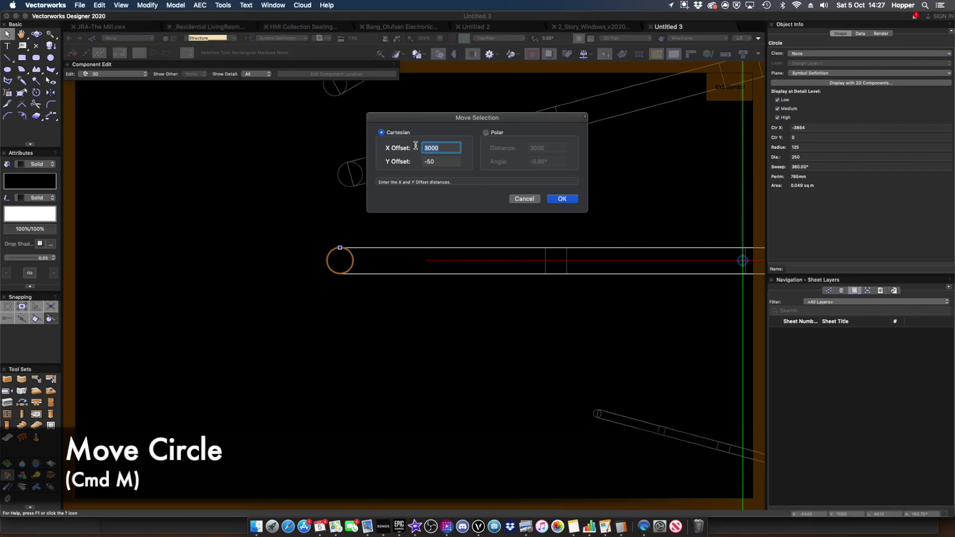
{"action": "type", "text": "2m"}
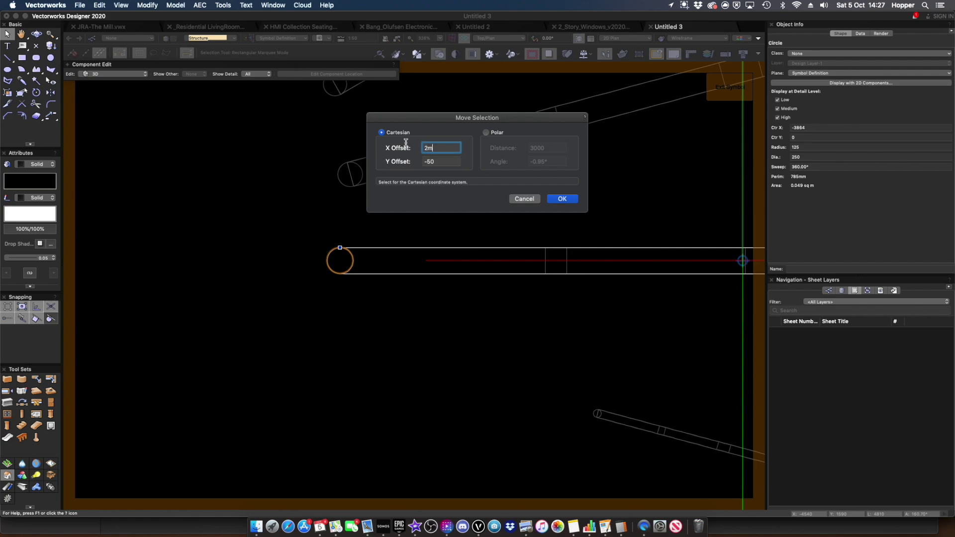
{"action": "key", "text": "Return"}
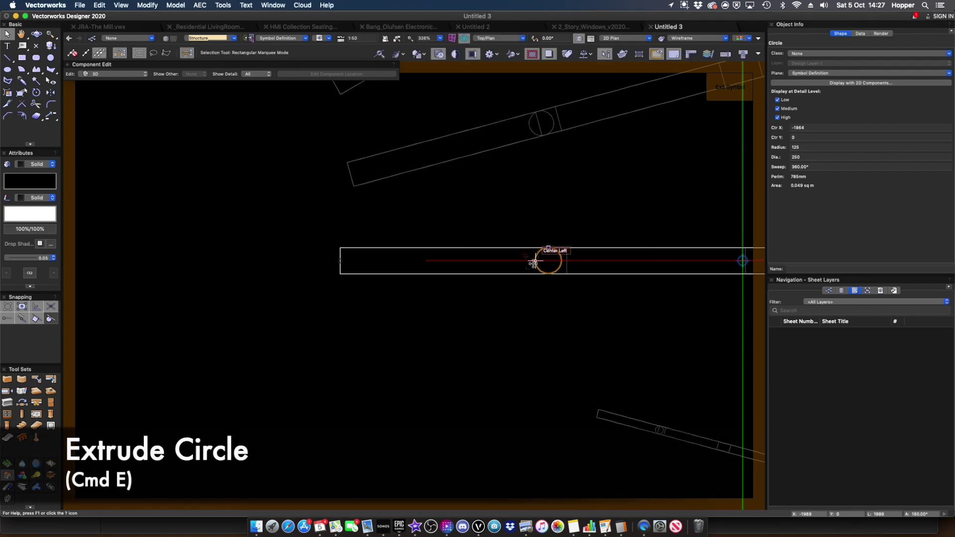
Step: Extrude the circle 2000 to form a column
{"action": "key", "text": "super+e"}
{"action": "type", "text": "2000"}
{"action": "key", "text": "Return"}
Step: Stretch the column in Front view to a height of about 2708 to meet the arch's underside, and exit the symbol
{"action": "key", "text": "KP_2"}
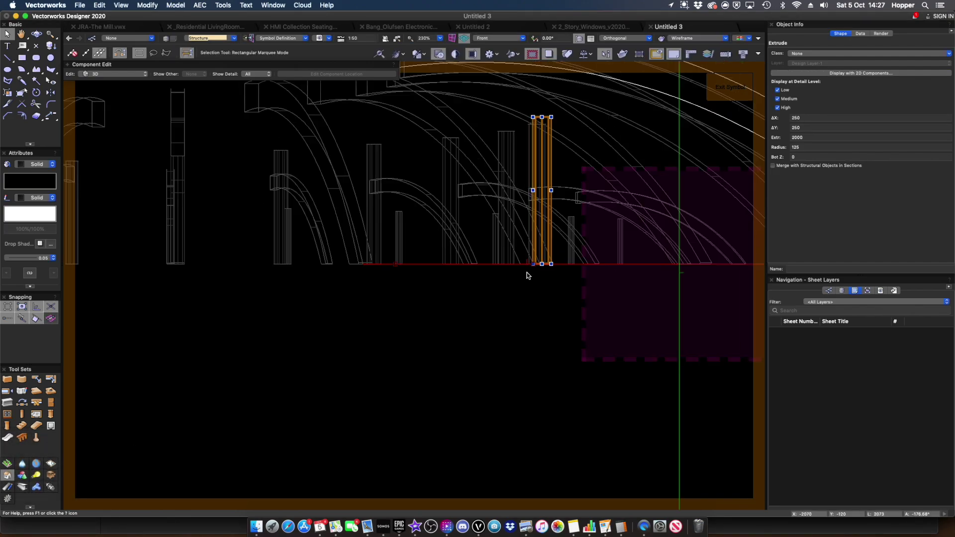
{"action": "left_click_drag", "start_coordinate": [494, 220], "coordinate": [493, 168]}
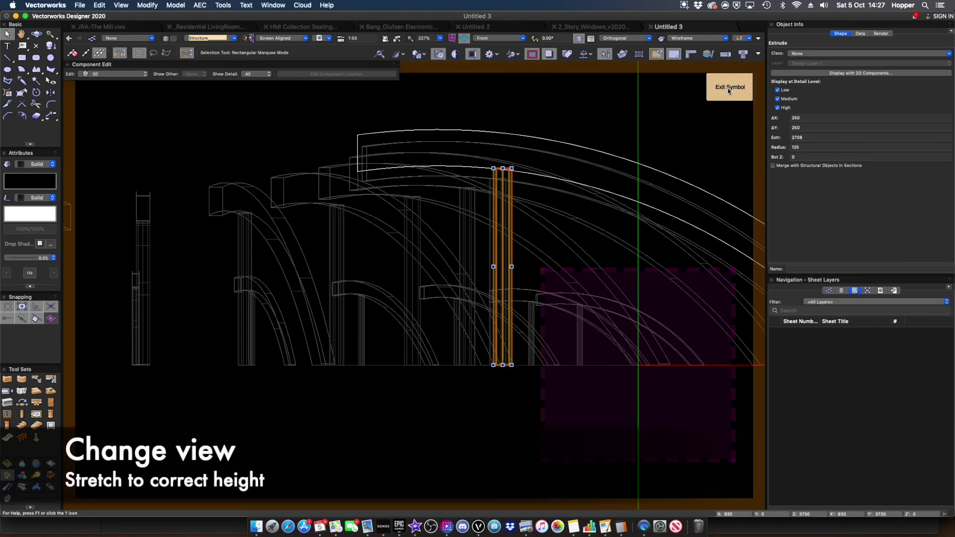
{"action": "left_click", "coordinate": [729, 89]}
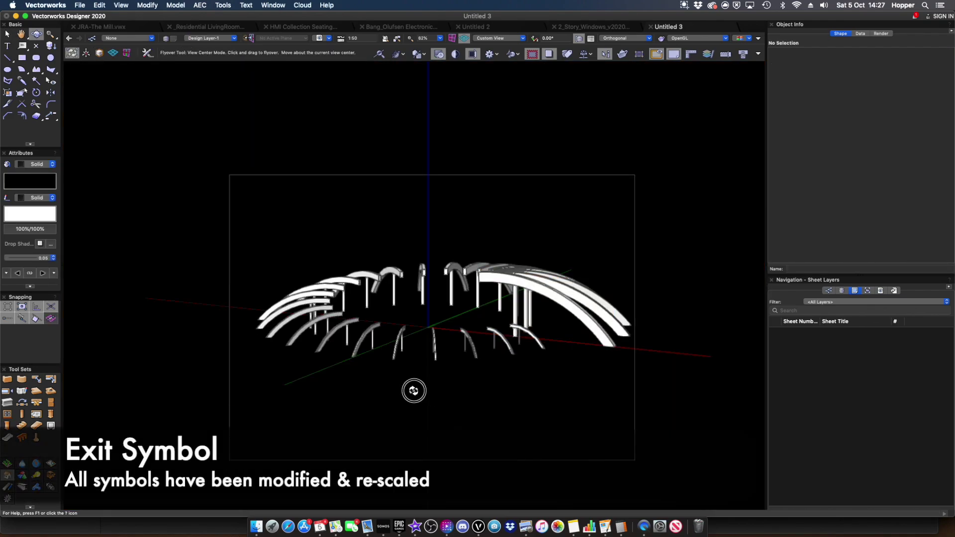
Step: Display the ring of arches in Wireframe and dismiss the X-ray Select tip for good
{"action": "left_click_drag", "start_coordinate": [416, 390], "coordinate": [375, 405]}
{"action": "key", "text": "c"}
{"action": "left_click_drag", "start_coordinate": [461, 219], "coordinate": [643, 434]}
{"action": "key", "text": "x"}
{"action": "left_click", "coordinate": [680, 40]}
{"action": "left_click", "coordinate": [682, 47]}
{"action": "left_click", "coordinate": [368, 185]}
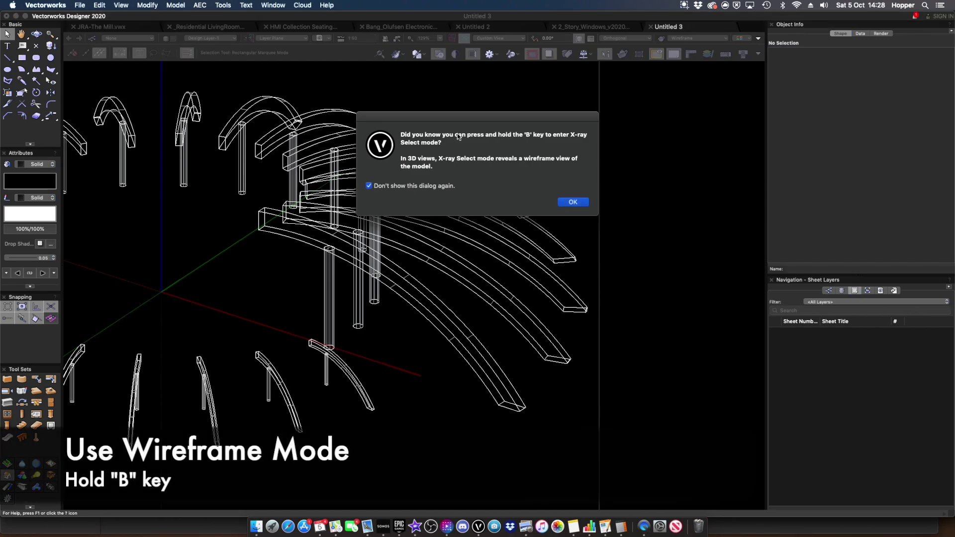
{"action": "left_click", "coordinate": [573, 204]}
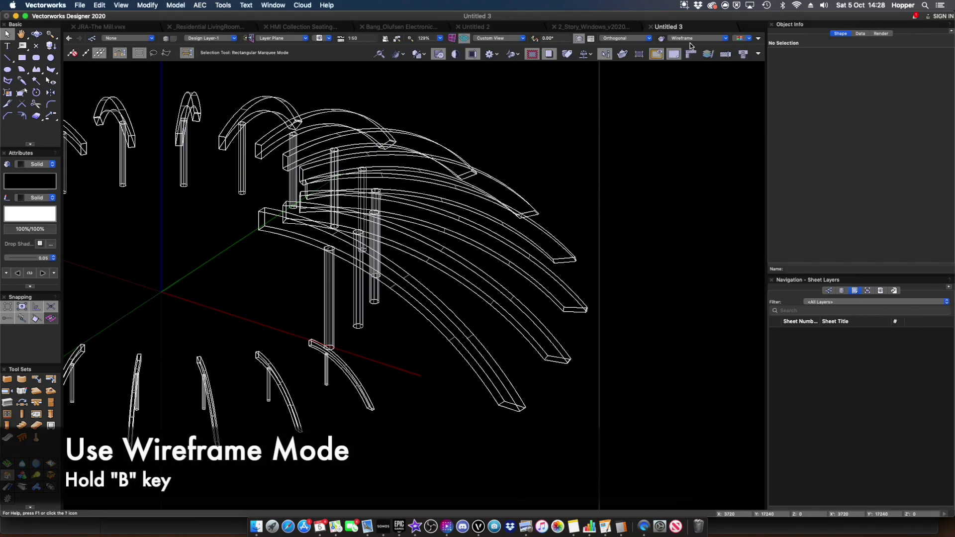
Step: Examine the model's hidden geometry with X-ray Select in OpenGL rendering, and return to Wireframe
{"action": "key", "text": "super+shift+g"}
{"action": "key", "text": "b"}
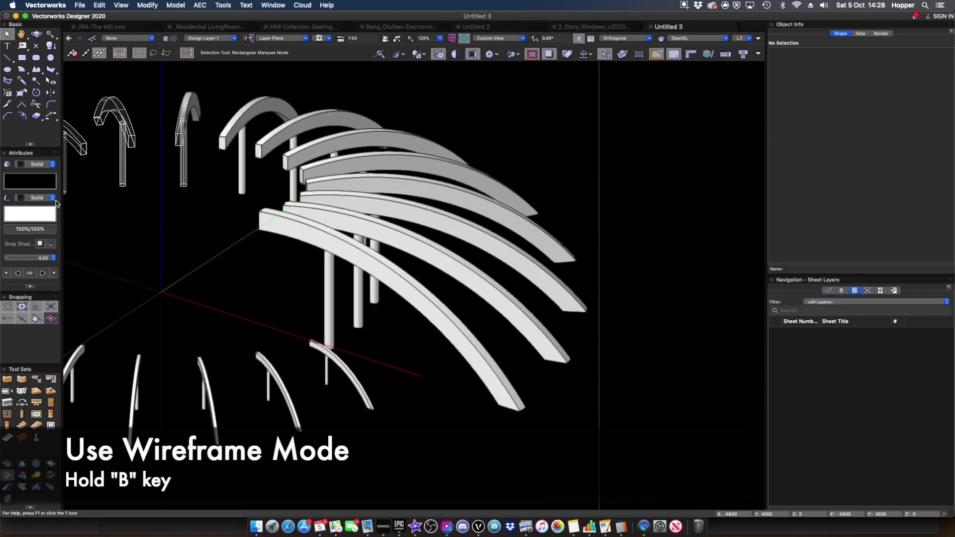
{"action": "key", "text": "b"}
{"action": "key", "text": "super+shift+w"}
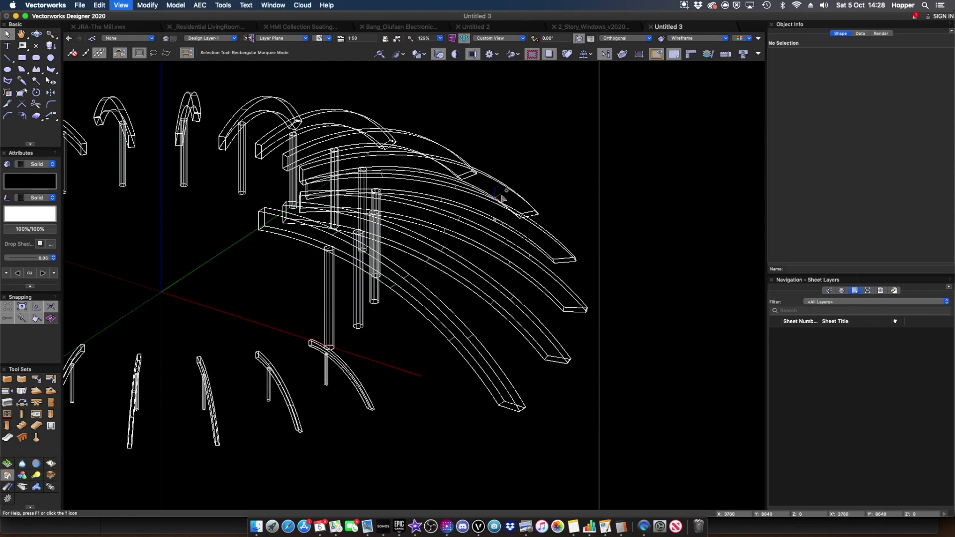
Step: Detach the 3D Modeling tool set as a floating palette and show its tools as icons and text
{"action": "left_click_drag", "start_coordinate": [19, 489], "coordinate": [99, 343]}
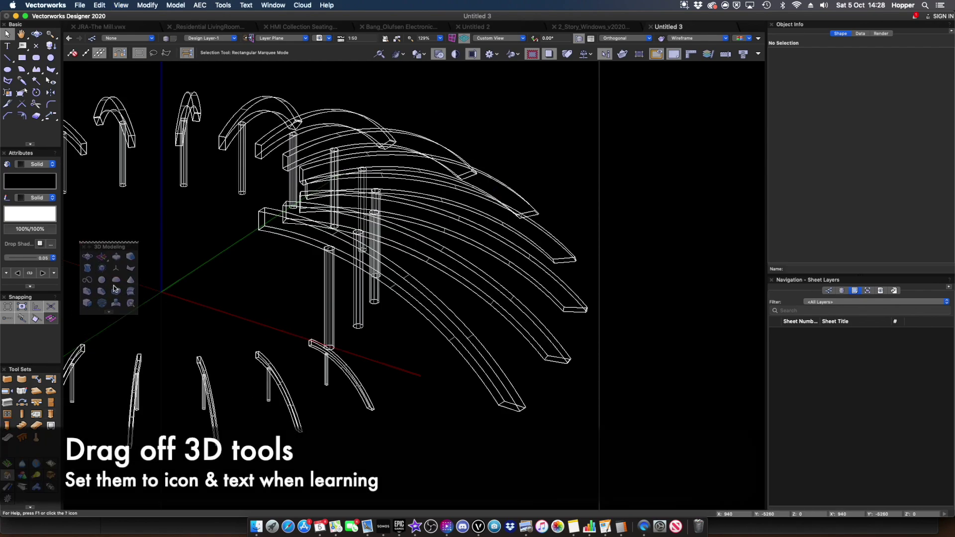
{"action": "right_click", "coordinate": [102, 336]}
{"action": "mouse_move", "coordinate": [142, 336]}
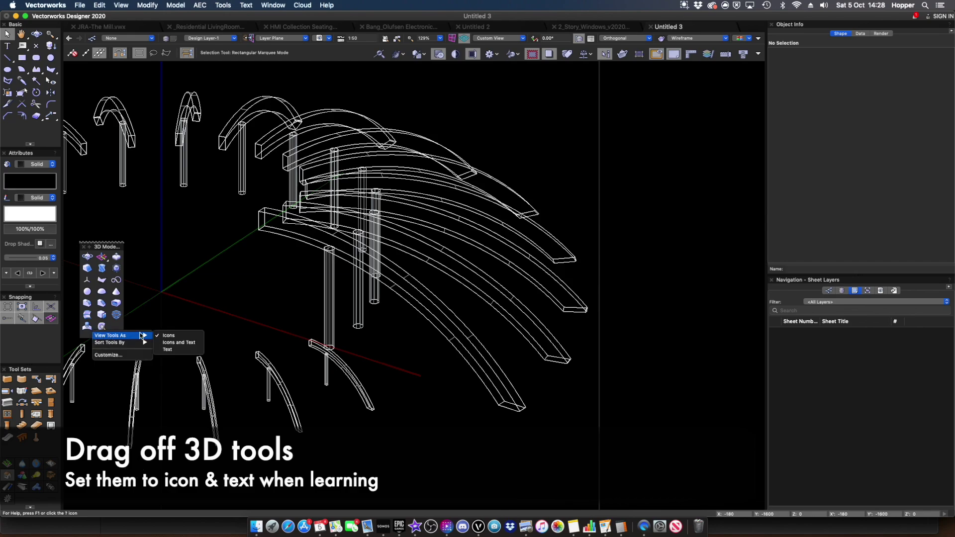
{"action": "left_click", "coordinate": [174, 343]}
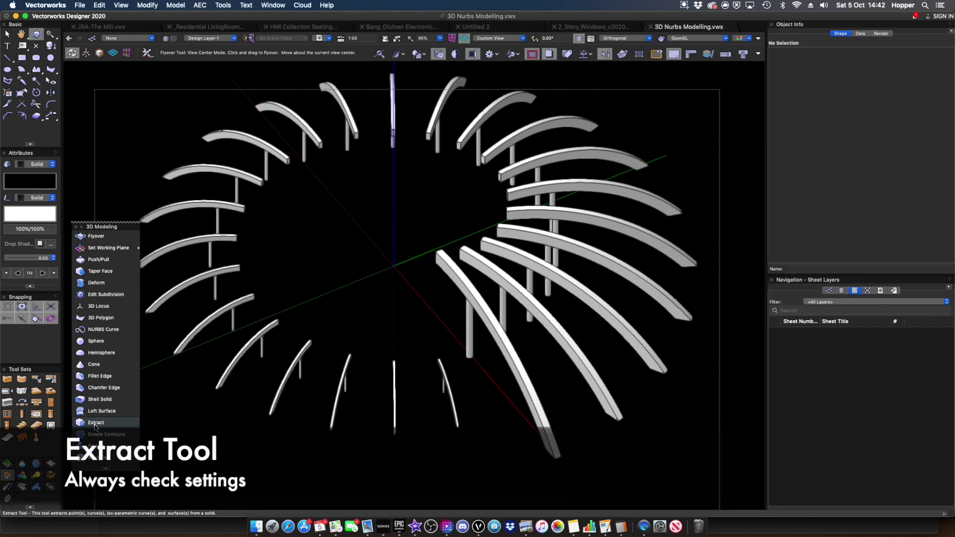
Step: Start the Extract tool in Extract Curve mode and select the upper long edges of the large arches around to the far side of the ring
{"action": "double_click", "coordinate": [95, 423]}
{"action": "left_click", "coordinate": [499, 201]}
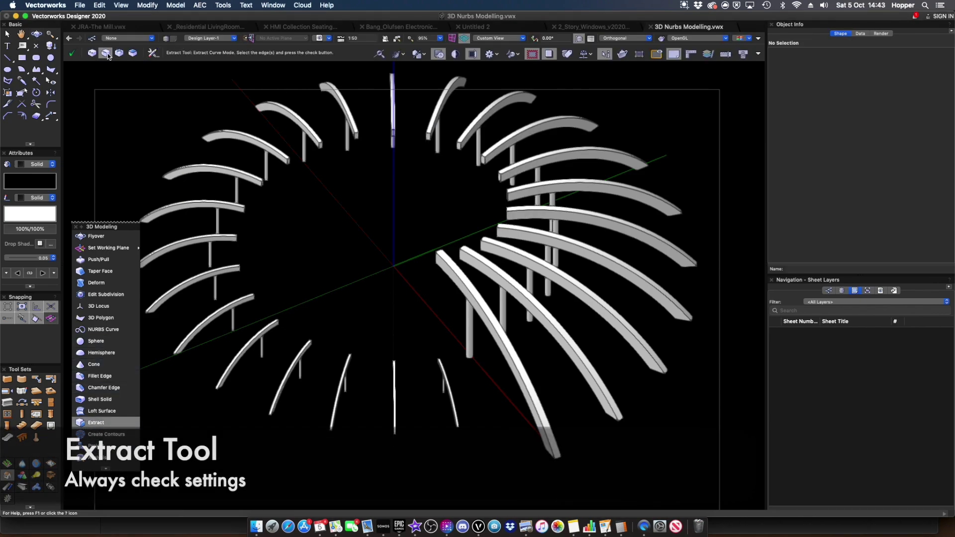
{"action": "left_click", "coordinate": [440, 261]}
{"action": "left_click", "coordinate": [465, 251], "text": "shift"}
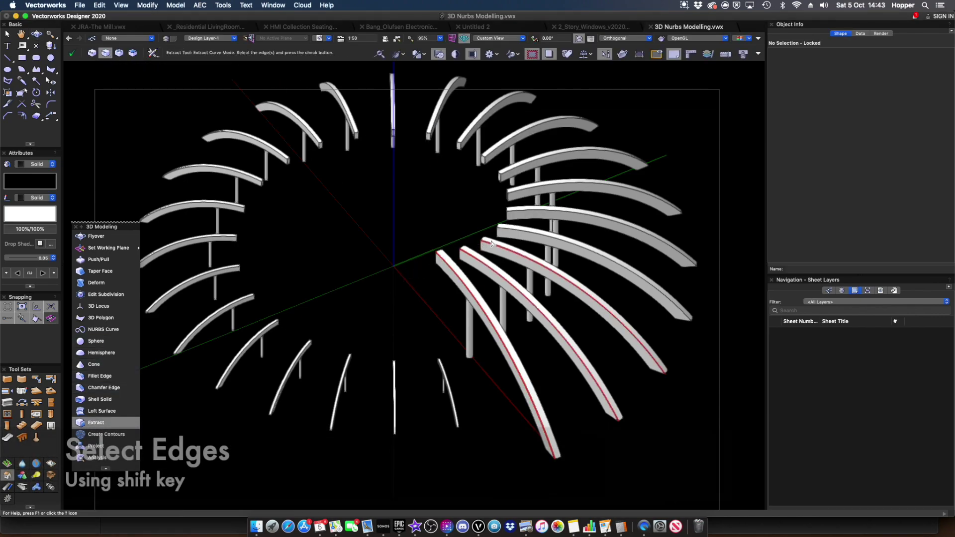
{"action": "left_click", "coordinate": [486, 241], "text": "shift"}
{"action": "left_click", "coordinate": [498, 152], "text": "shift"}
{"action": "left_click", "coordinate": [469, 138], "text": "shift"}
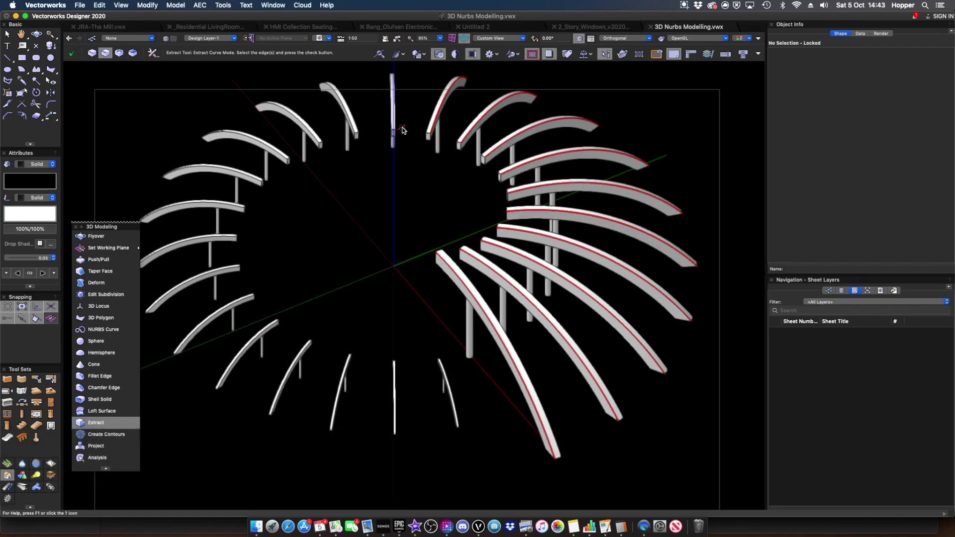
Step: Add the upper outer edges of the mid-sized arches along the far and left part of the ring to the extraction selection
{"action": "left_click", "coordinate": [321, 141], "text": "shift"}
{"action": "scroll", "coordinate": [321, 141], "scroll_direction": "up", "scroll_amount": 5}
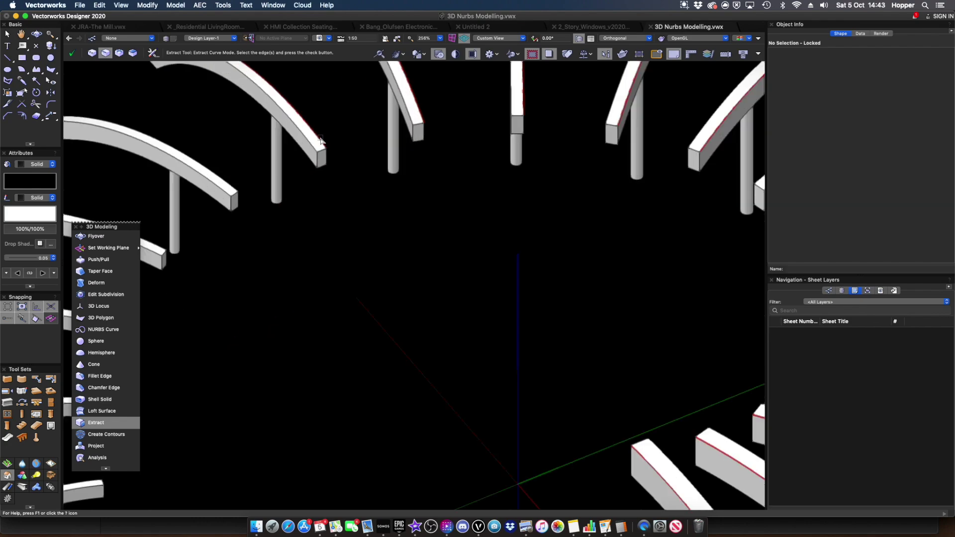
{"action": "middle_click_drag", "start_coordinate": [174, 233], "coordinate": [585, 216]}
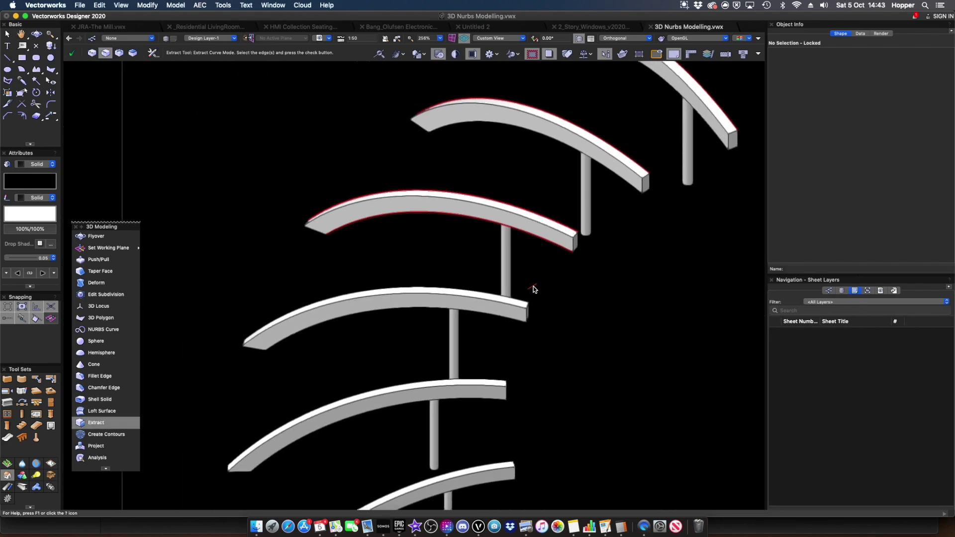
{"action": "key", "text": "b"}
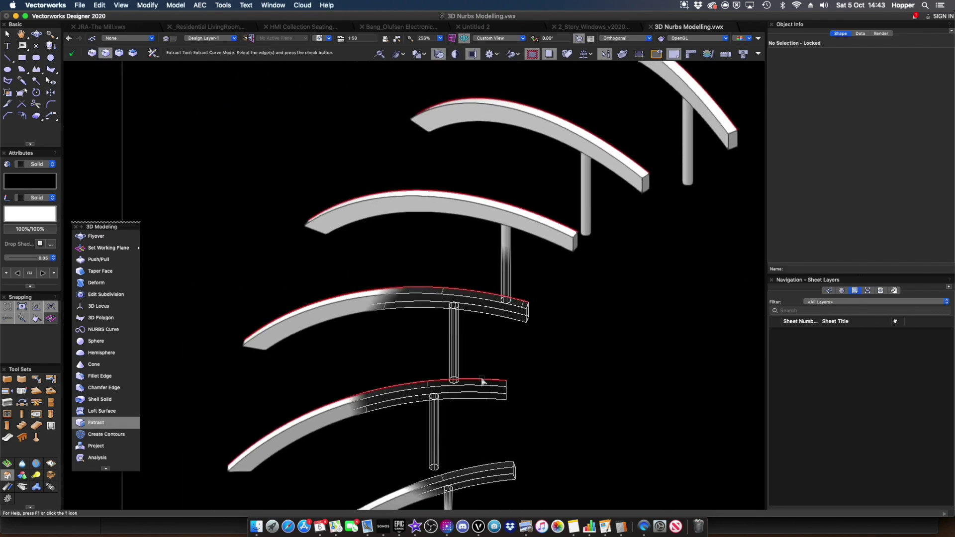
{"action": "left_click", "coordinate": [503, 464], "text": "shift"}
Step: Add the upper edges of the remaining smaller arches to the selection and extract all selected edges as NURBS curves
{"action": "scroll", "coordinate": [579, 414], "scroll_direction": "down", "scroll_amount": 3}
{"action": "middle_click_drag", "start_coordinate": [579, 414], "coordinate": [466, 269]}
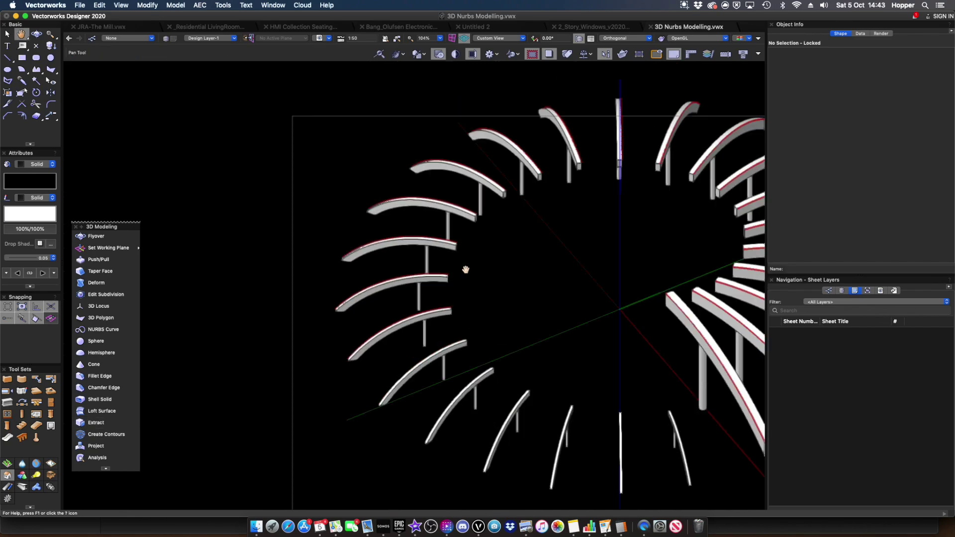
{"action": "scroll", "coordinate": [469, 383], "scroll_direction": "up", "scroll_amount": 3}
{"action": "left_click", "coordinate": [420, 246], "text": "shift"}
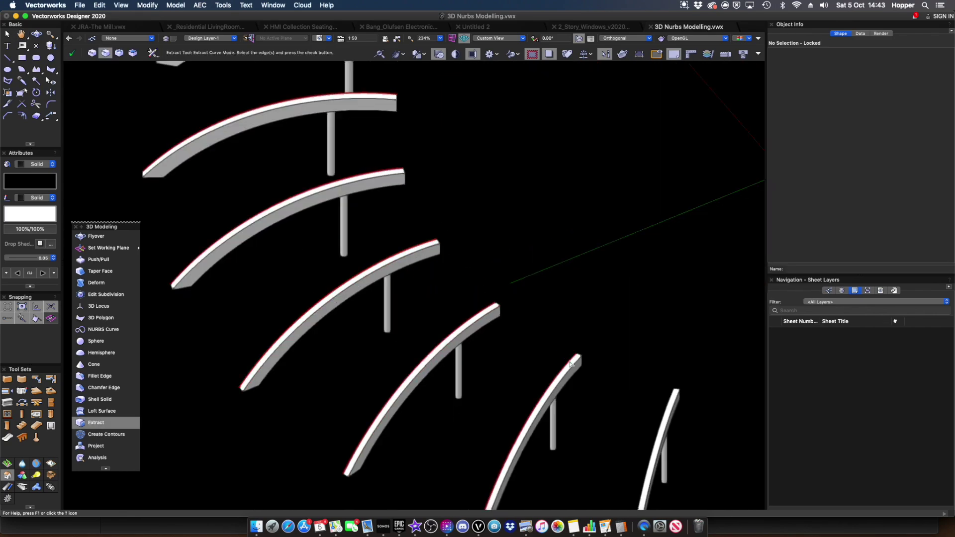
{"action": "scroll", "coordinate": [674, 398], "scroll_direction": "down", "scroll_amount": 2}
{"action": "middle_click_drag", "start_coordinate": [701, 407], "coordinate": [338, 252]}
{"action": "scroll", "coordinate": [379, 256], "scroll_direction": "up", "scroll_amount": 4}
{"action": "left_click", "coordinate": [386, 252], "text": "shift"}
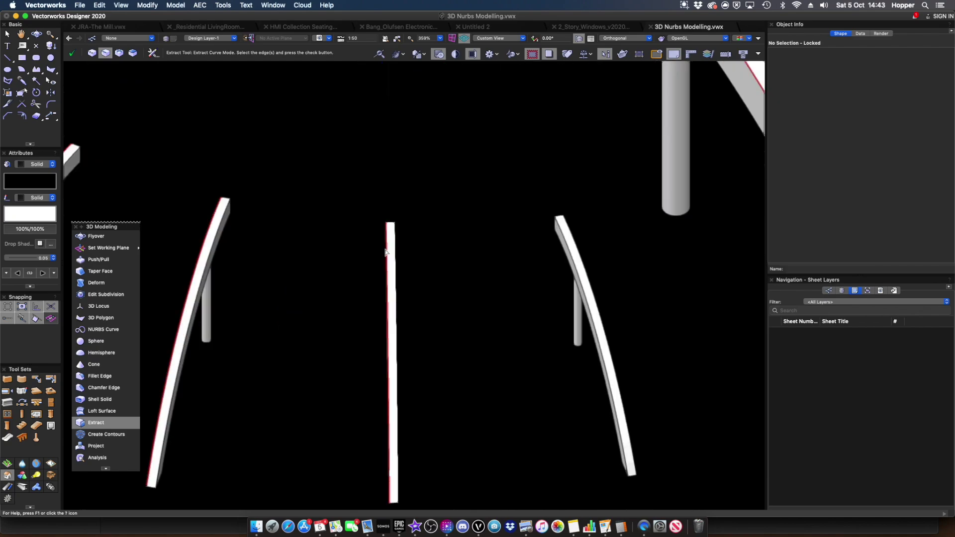
{"action": "left_click", "coordinate": [559, 229], "text": "shift"}
{"action": "scroll", "coordinate": [516, 263], "scroll_direction": "down", "scroll_amount": 6}
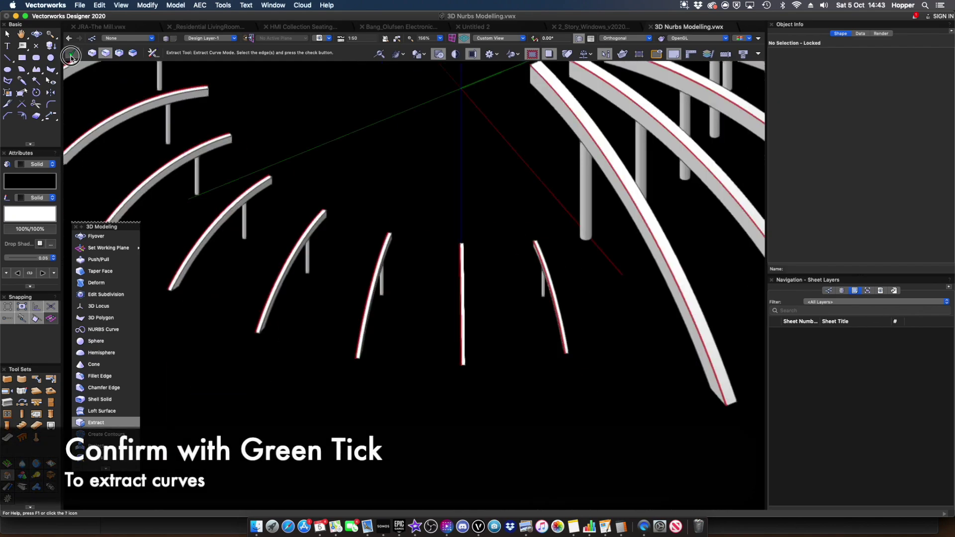
{"action": "left_click", "coordinate": [72, 54]}
Step: Open the group of extracted curves for editing and deselect all the curves in it
{"action": "left_click", "coordinate": [147, 5]}
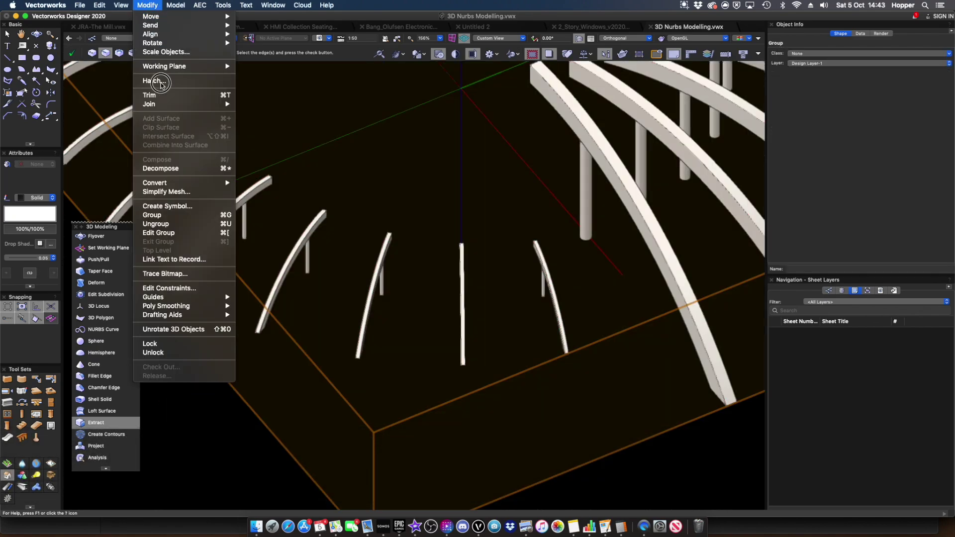
{"action": "left_click", "coordinate": [174, 233]}
{"action": "scroll", "coordinate": [366, 315], "scroll_direction": "down", "scroll_amount": 2}
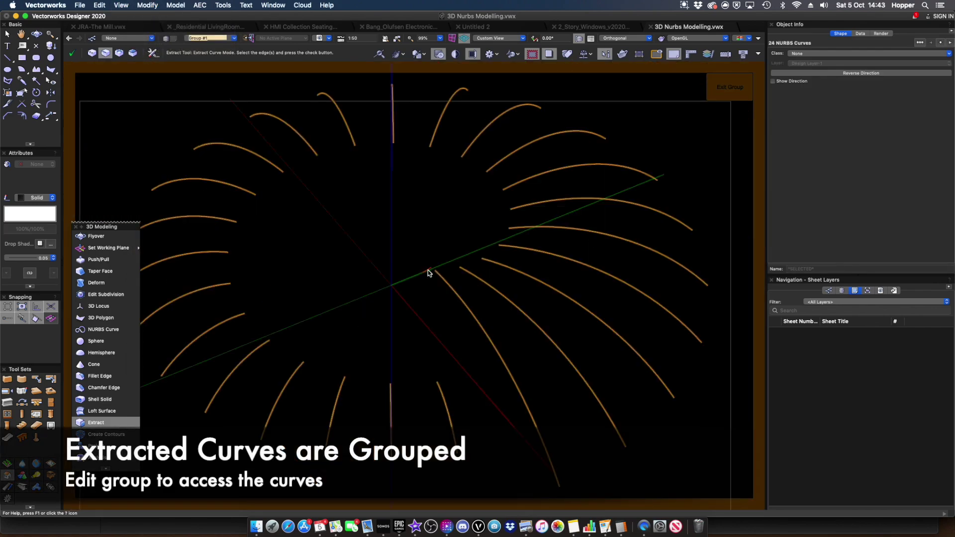
{"action": "left_click", "coordinate": [99, 5]}
{"action": "left_click", "coordinate": [107, 50]}
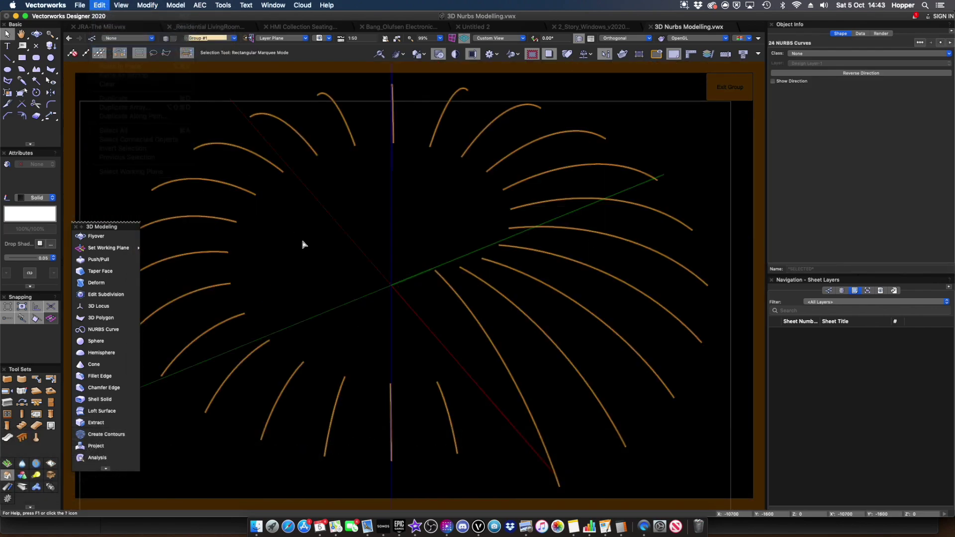
{"action": "left_click", "coordinate": [303, 243]}
Step: Start Loft Surface in No Rail mode and select all the arch curves in order around the ring, from the largest to the smallest
{"action": "left_click", "coordinate": [100, 412]}
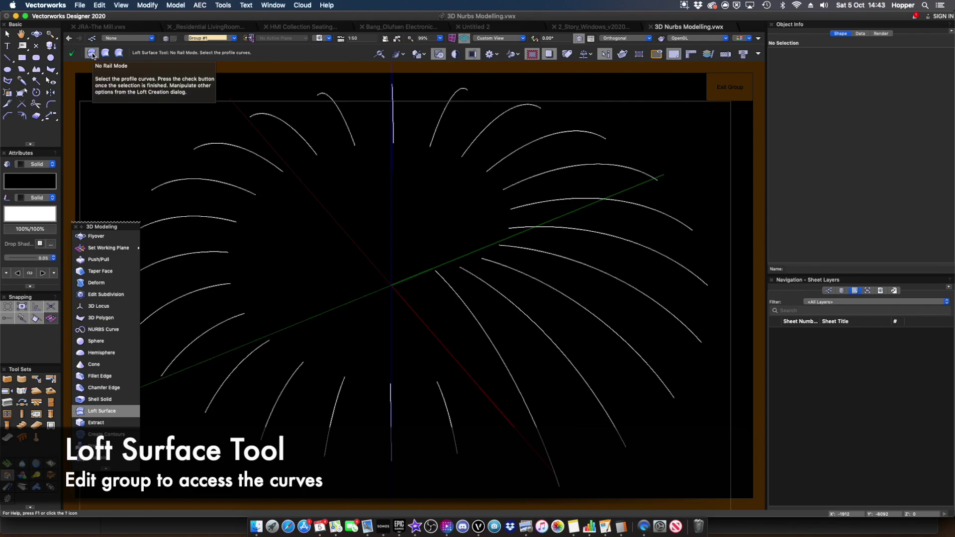
{"action": "left_click", "coordinate": [468, 332]}
{"action": "left_click", "coordinate": [480, 277], "text": "shift"}
{"action": "left_click", "coordinate": [500, 264], "text": "shift"}
{"action": "left_click", "coordinate": [514, 249], "text": "shift"}
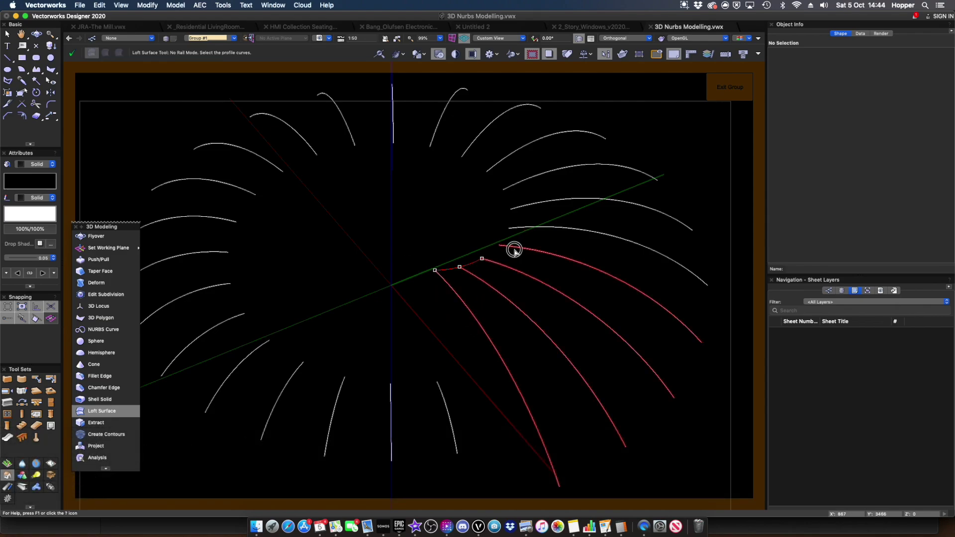
{"action": "left_click", "coordinate": [522, 228], "text": "shift"}
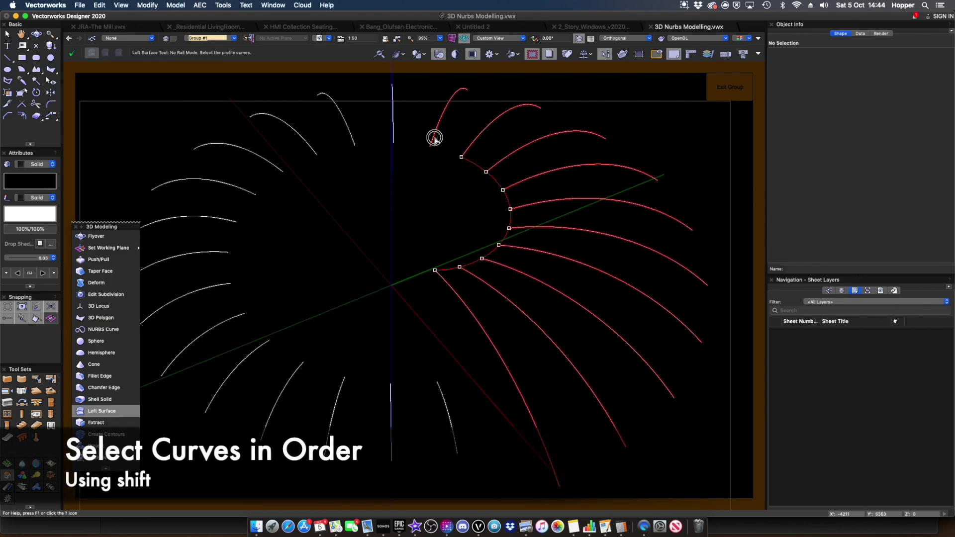
{"action": "left_click", "coordinate": [394, 136], "text": "shift"}
{"action": "left_click", "coordinate": [350, 141], "text": "shift"}
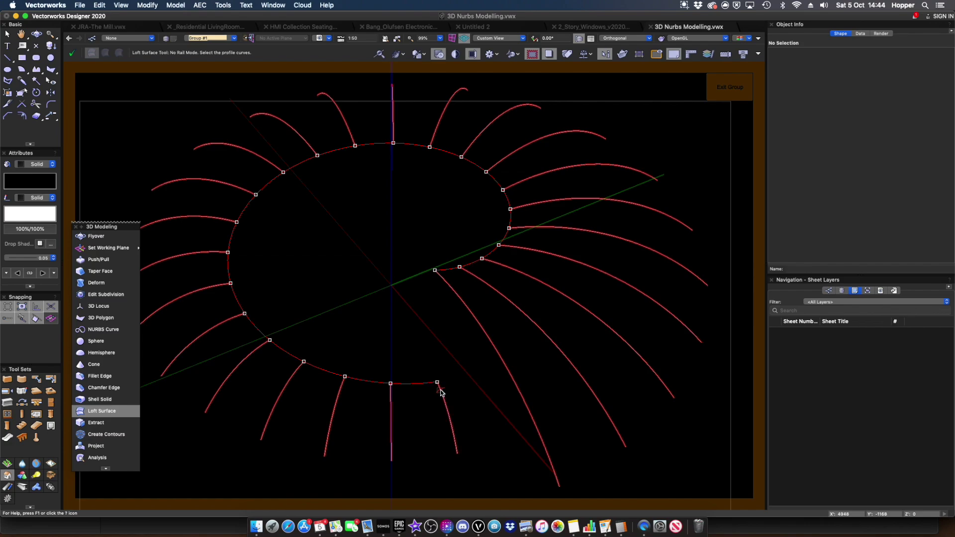
Step: Preview the loft through the selected curves and create the surface with Keep Curves enabled
{"action": "left_click", "coordinate": [72, 53]}
{"action": "left_click", "coordinate": [515, 252]}
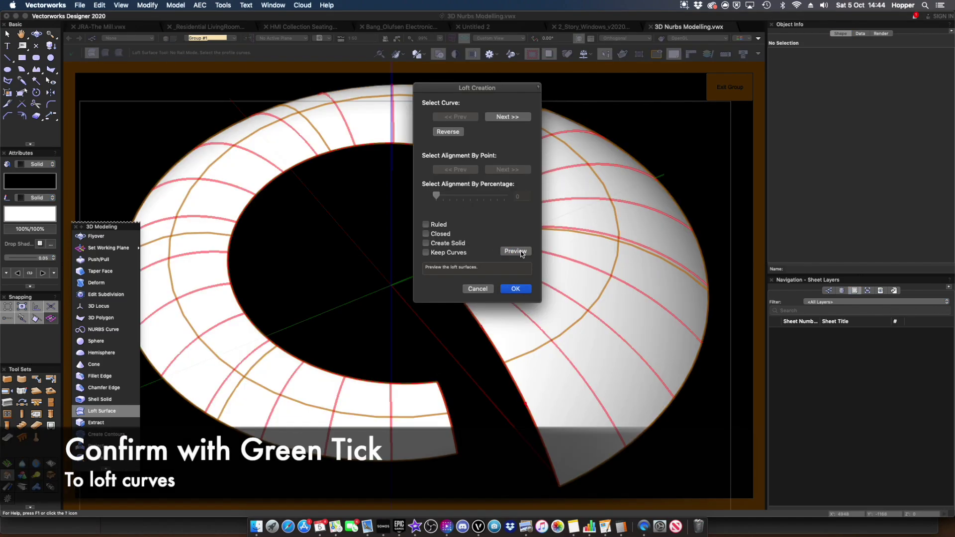
{"action": "left_click", "coordinate": [426, 252]}
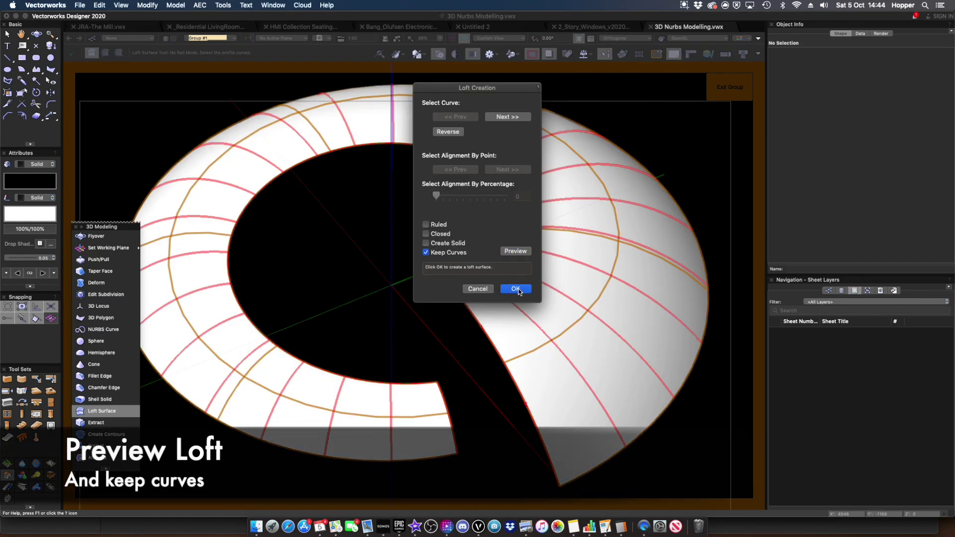
{"action": "left_click", "coordinate": [515, 288]}
Step: Assign the lofted surface to a new class named Roof-Glass, with Edit Properties After Creation enabled
{"action": "middle_click_drag", "start_coordinate": [514, 297], "coordinate": [423, 303]}
{"action": "left_click", "coordinate": [804, 55]}
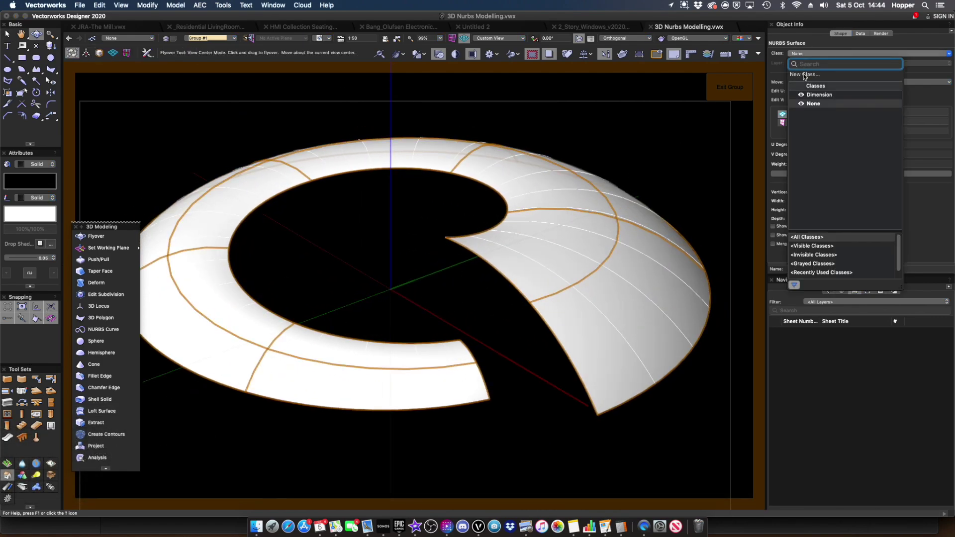
{"action": "left_click", "coordinate": [815, 73]}
{"action": "type", "text": "Roof-Glass"}
{"action": "left_click", "coordinate": [390, 282]}
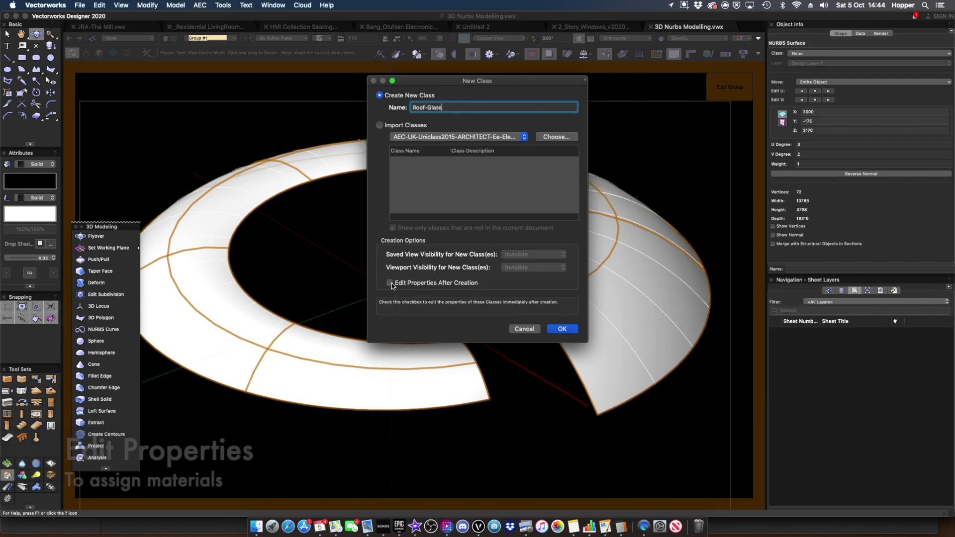
{"action": "left_click", "coordinate": [558, 330]}
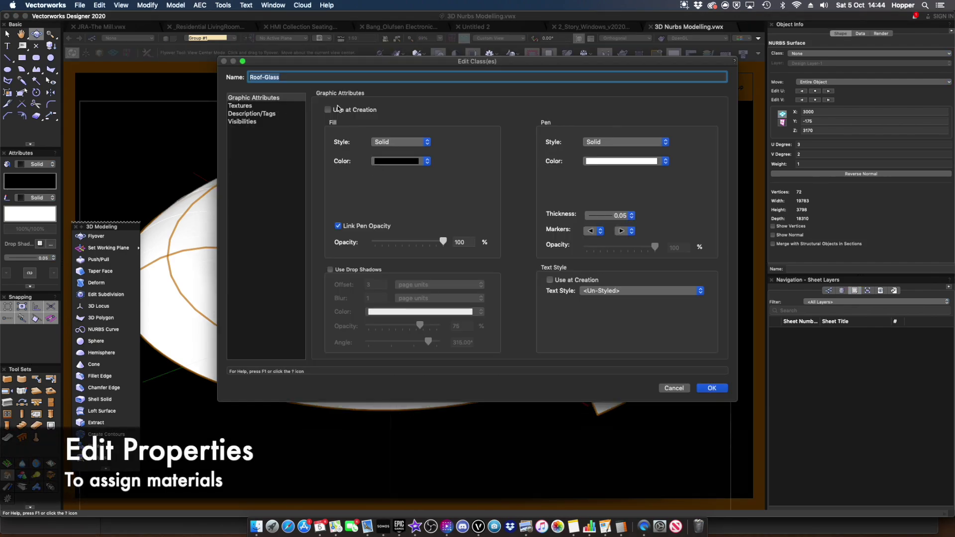
Step: Give the Roof-Glass class a glass object texture used at creation, and apply the class's graphic attributes to the lofted surface
{"action": "left_click", "coordinate": [241, 106]}
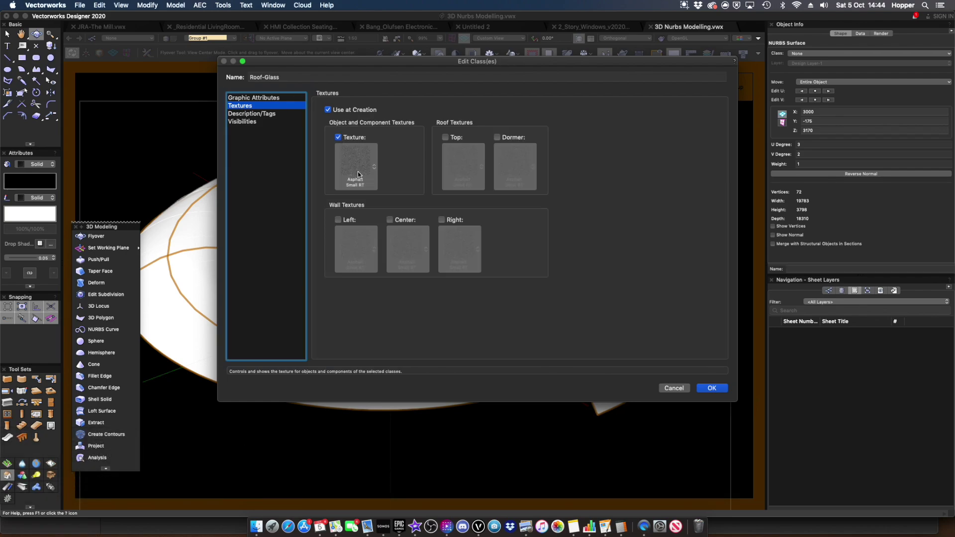
{"action": "left_click", "coordinate": [358, 174]}
{"action": "type", "text": "glas"}
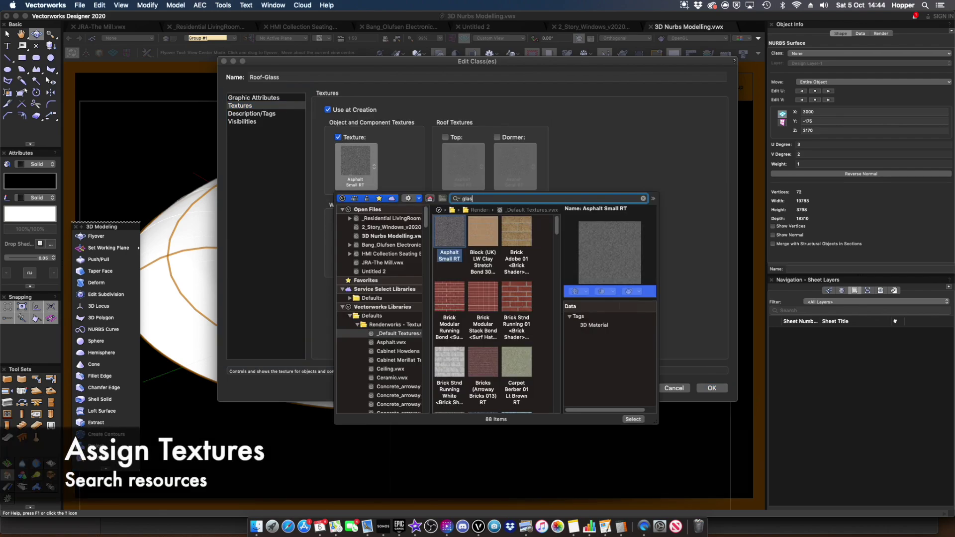
{"action": "type", "text": "s"}
{"action": "left_click_drag", "start_coordinate": [653, 420], "coordinate": [720, 497]}
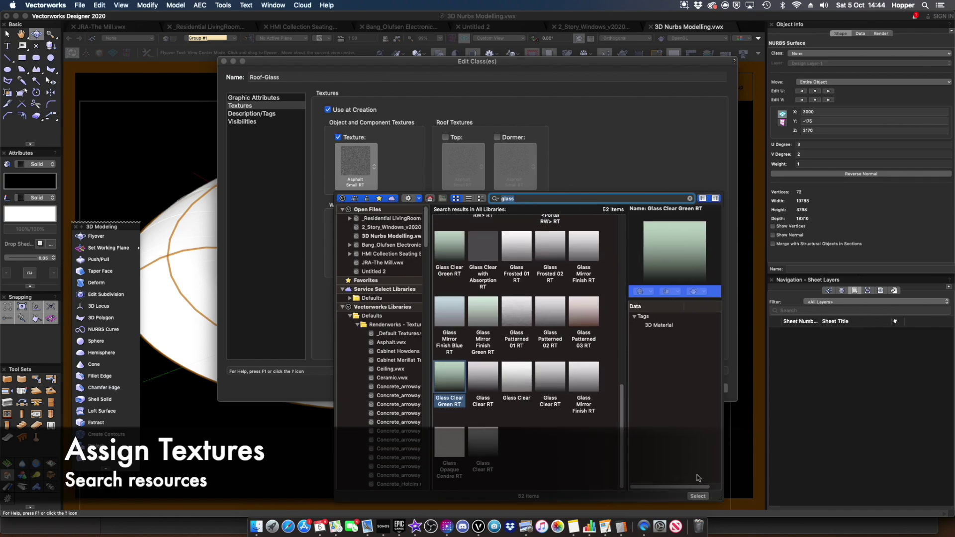
{"action": "scroll", "coordinate": [483, 413], "scroll_direction": "up", "scroll_amount": 5}
{"action": "double_click", "coordinate": [515, 294]}
{"action": "left_click", "coordinate": [712, 388]}
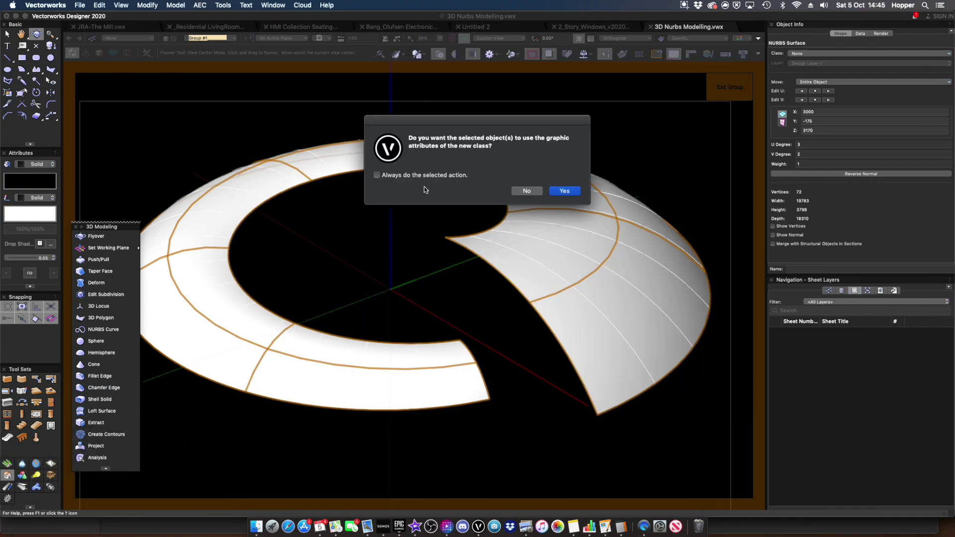
{"action": "left_click", "coordinate": [565, 190]}
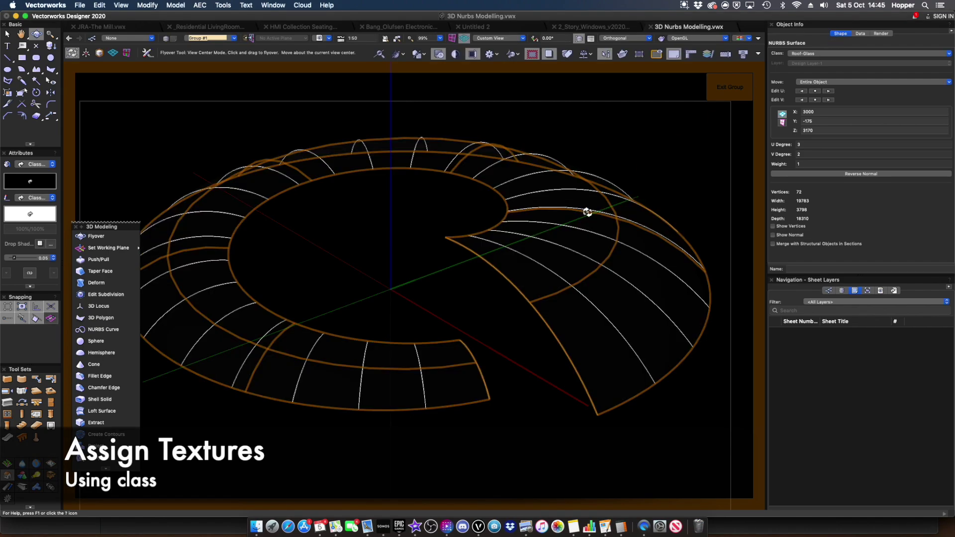
{"action": "left_click", "coordinate": [551, 188]}
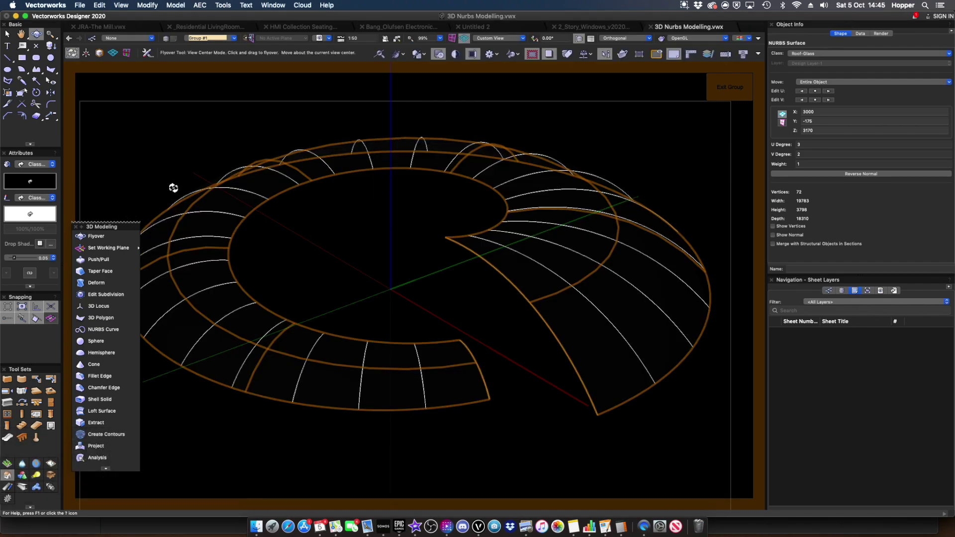
Step: Switch the drawing background to white, check the glass texture on the roof surface, and exit the group
{"action": "left_click", "coordinate": [879, 34]}
{"action": "left_click_drag", "start_coordinate": [527, 335], "coordinate": [532, 115]}
{"action": "left_click", "coordinate": [473, 55]}
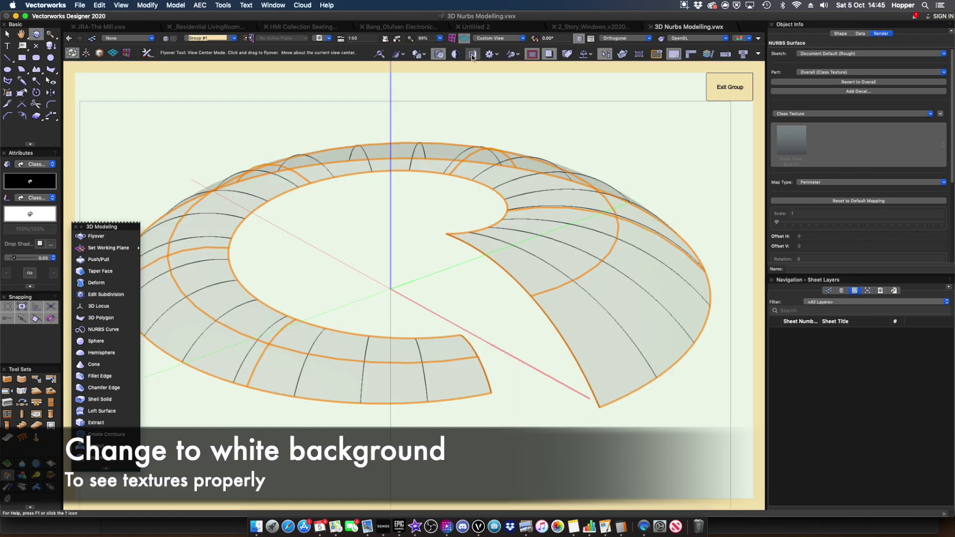
{"action": "left_click_drag", "start_coordinate": [496, 313], "coordinate": [673, 128]}
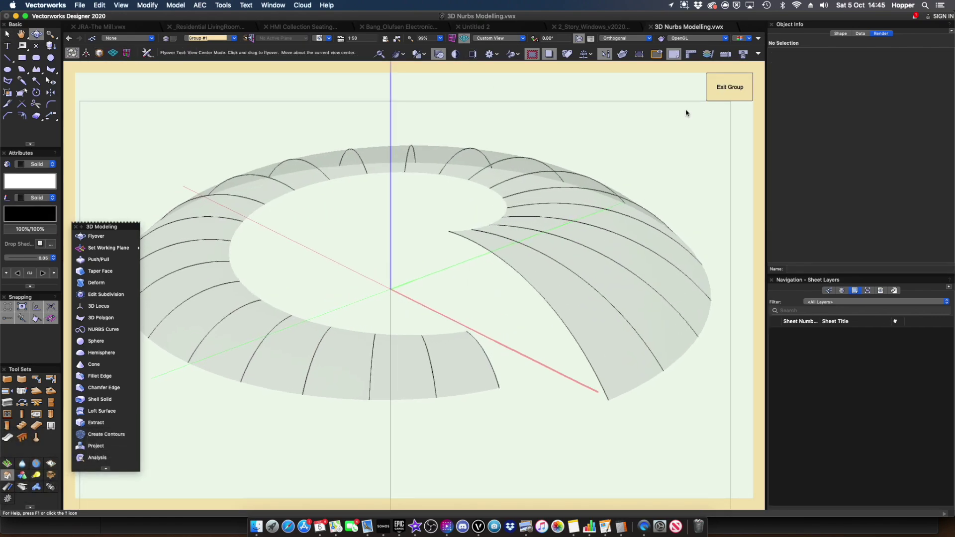
{"action": "left_click", "coordinate": [730, 87]}
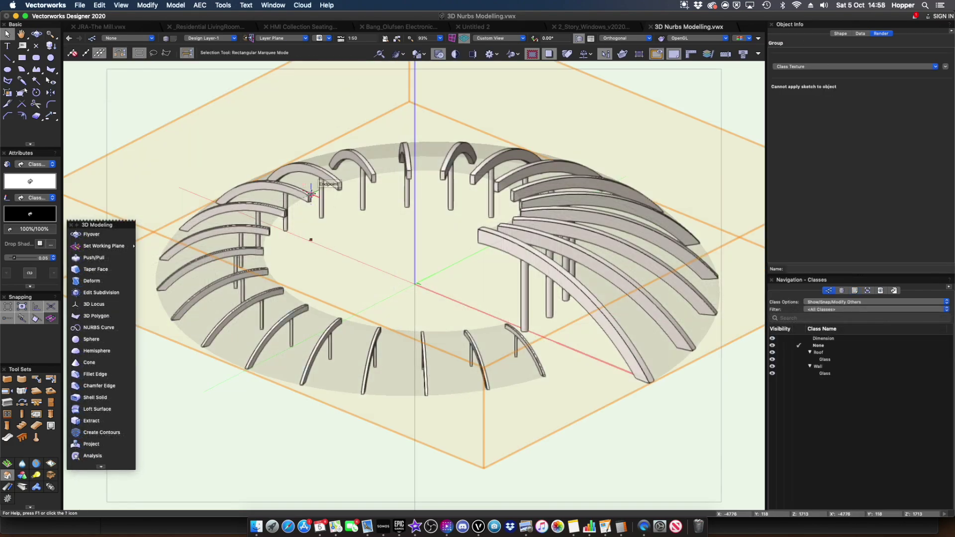
Step: Inside the roof group, extract the inner and outer edge curves of the glass roof surface
{"action": "double_click", "coordinate": [353, 328]}
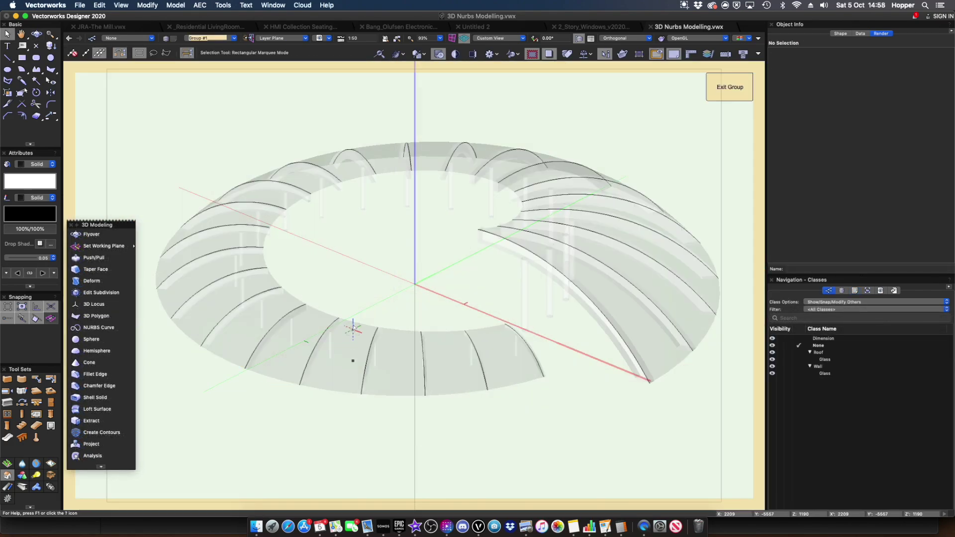
{"action": "left_click", "coordinate": [85, 422]}
{"action": "left_click", "coordinate": [306, 304]}
{"action": "left_click", "coordinate": [309, 386], "text": "shift"}
{"action": "left_click", "coordinate": [72, 54]}
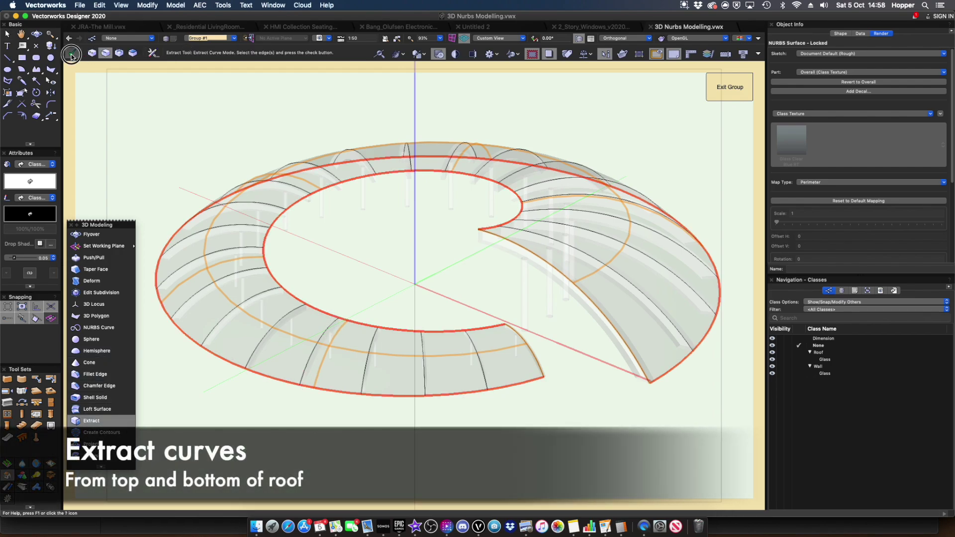
{"action": "left_click", "coordinate": [71, 54]}
Step: Cut the extracted curves out of the roof group and paste them in place on the design layer
{"action": "left_click", "coordinate": [99, 5]}
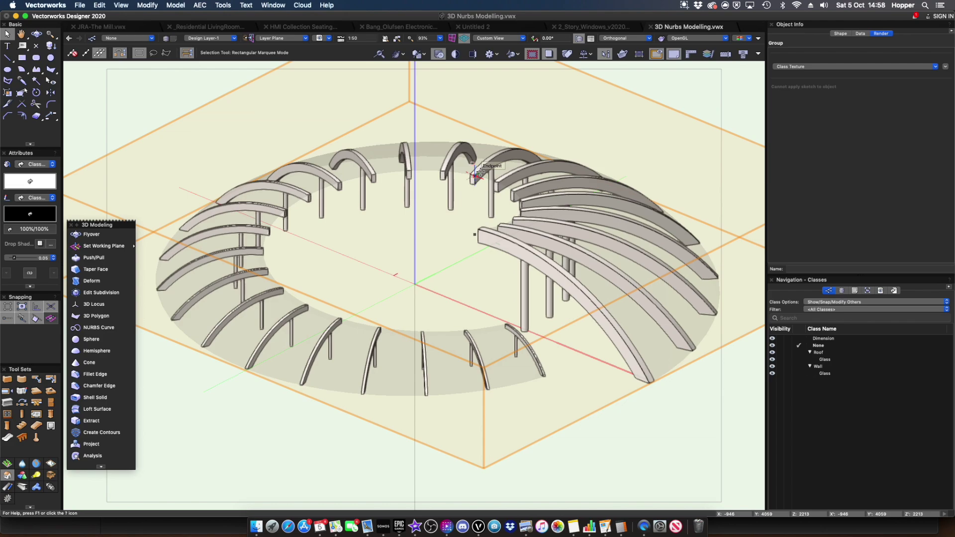
{"action": "left_click", "coordinate": [100, 5]}
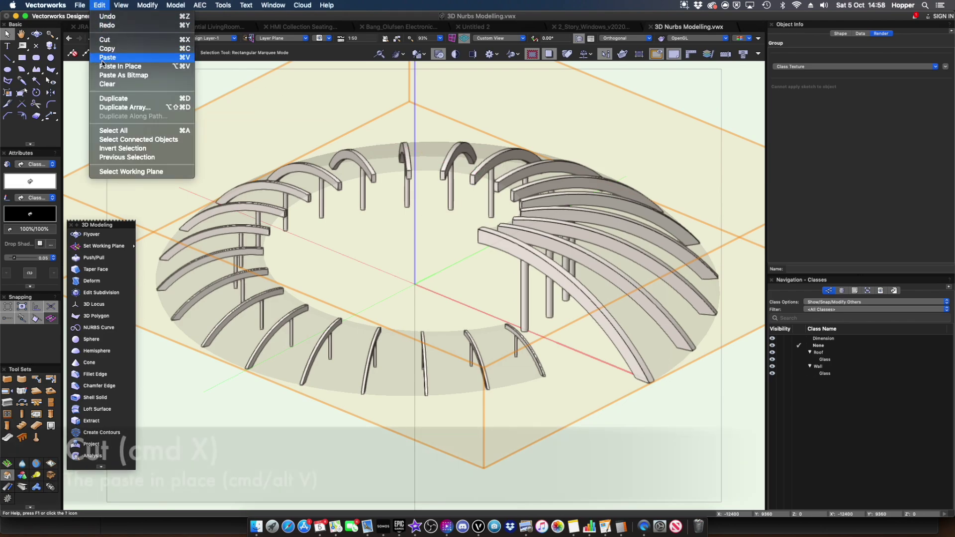
{"action": "left_click", "coordinate": [112, 44]}
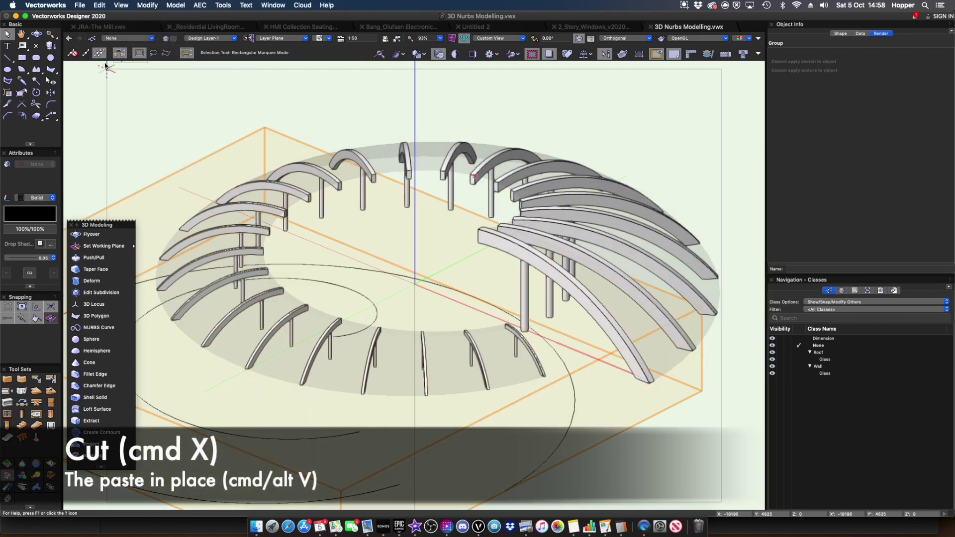
{"action": "key", "text": "super+alt+v"}
{"action": "left_click", "coordinate": [99, 5]}
{"action": "left_click", "coordinate": [117, 66]}
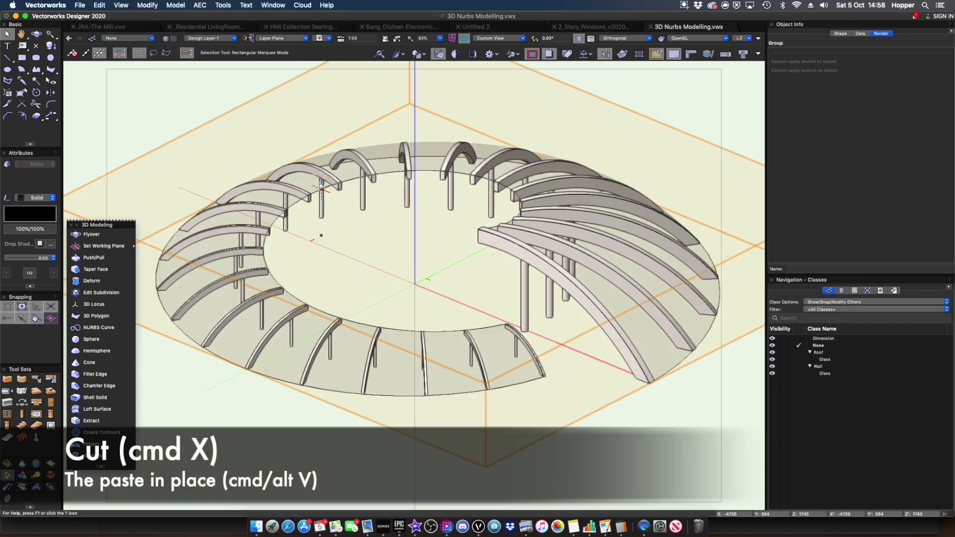
Step: Create a tapered extrude from the inner edge curve with a height of 3 m and a taper angle of 0°
{"action": "left_click", "coordinate": [398, 331]}
{"action": "key", "text": "super+5"}
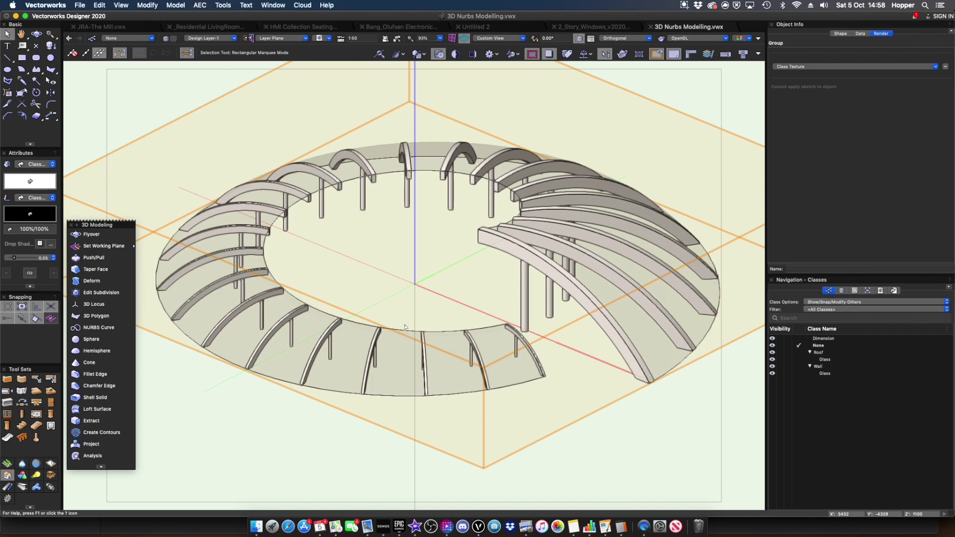
{"action": "left_click", "coordinate": [521, 407]}
{"action": "left_click", "coordinate": [175, 5]}
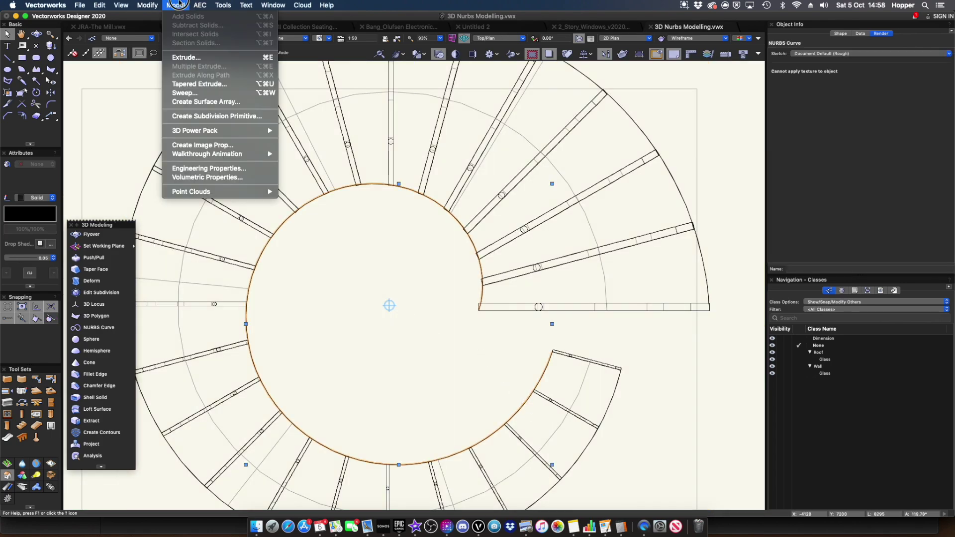
{"action": "left_click", "coordinate": [199, 85]}
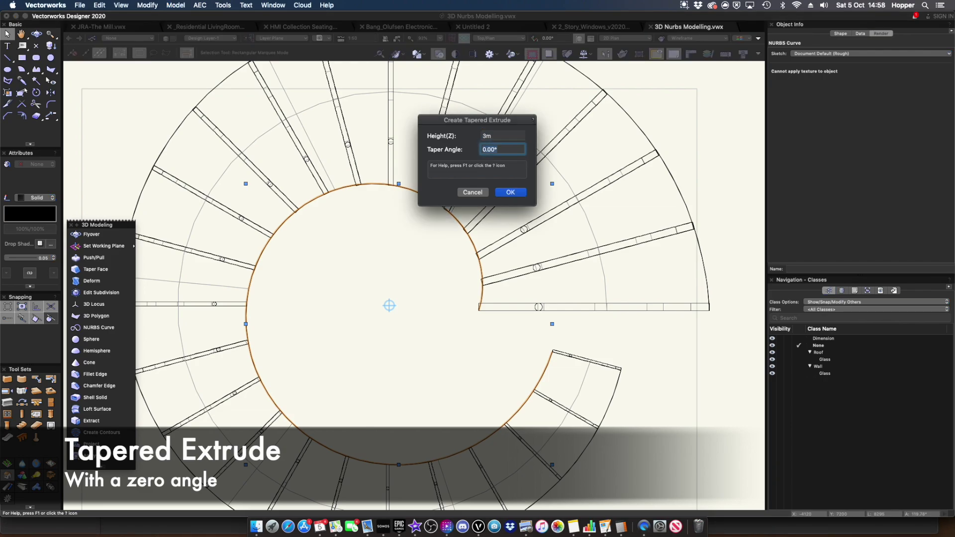
{"action": "key", "text": "Return"}
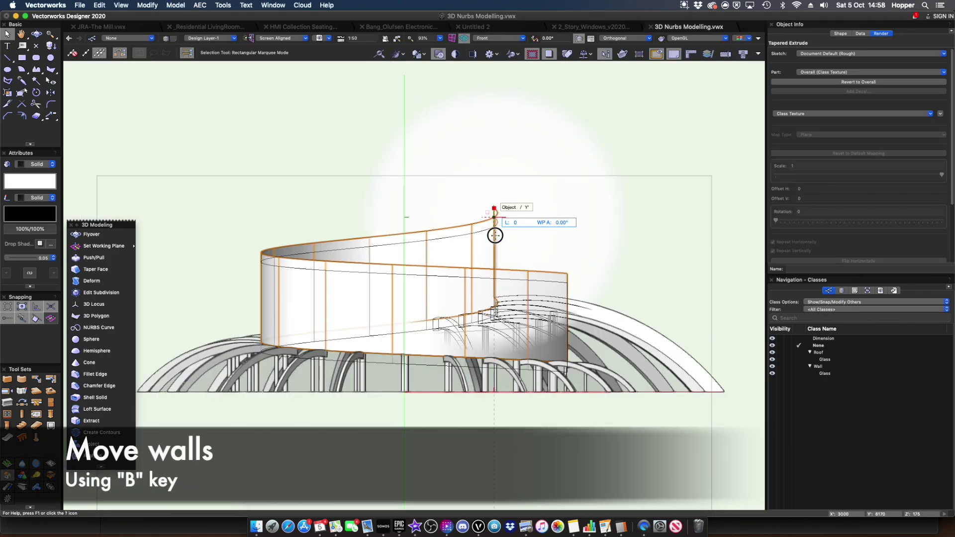
Step: Move the extruded wall straight down so its top edge meets the inner edge of the roof
{"action": "left_click_drag", "start_coordinate": [495, 235], "coordinate": [495, 297]}
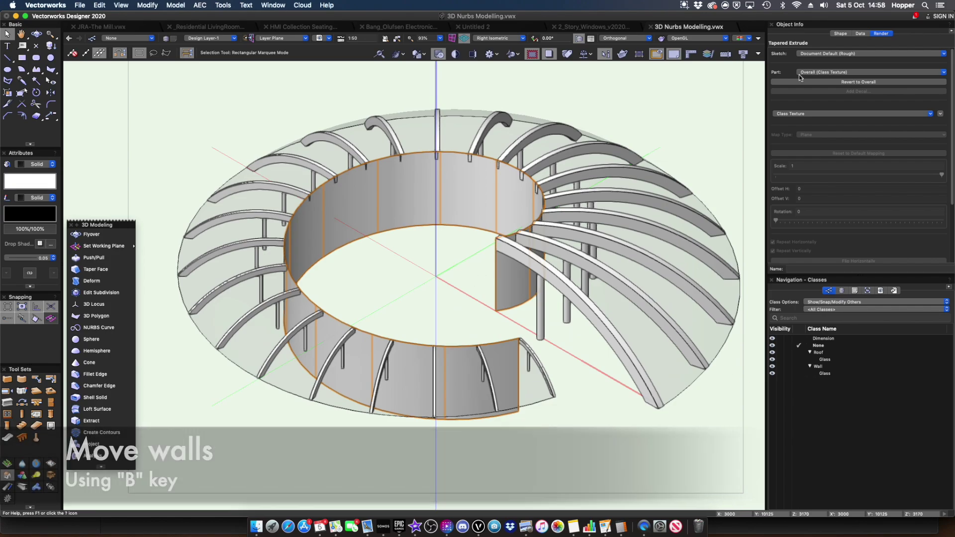
{"action": "left_click", "coordinate": [307, 401]}
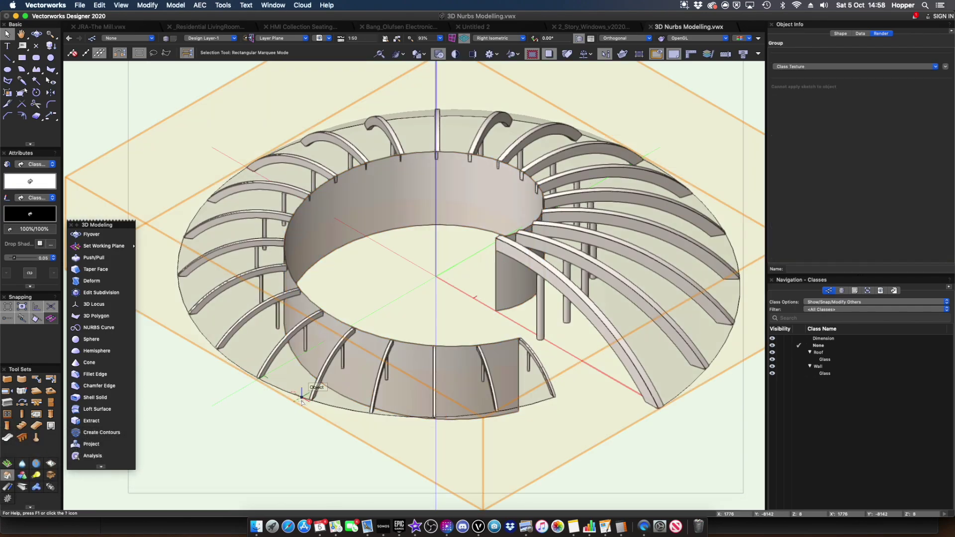
{"action": "left_click", "coordinate": [418, 336]}
Step: In front view, draw a rectangle below the ground line, wider than the building and deeper than the wall's lower part
{"action": "key", "text": "2"}
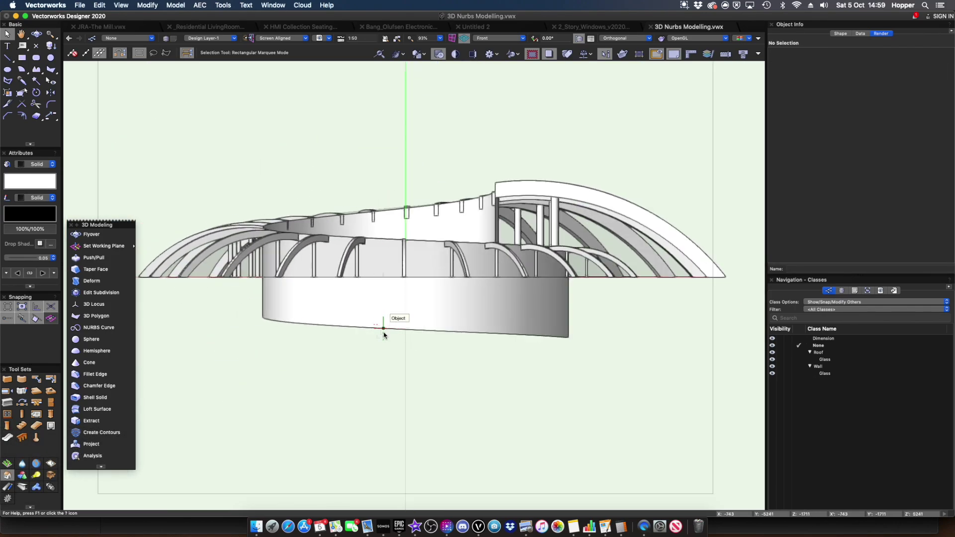
{"action": "scroll", "coordinate": [383, 335], "scroll_direction": "down", "scroll_amount": 2}
{"action": "key", "text": "4"}
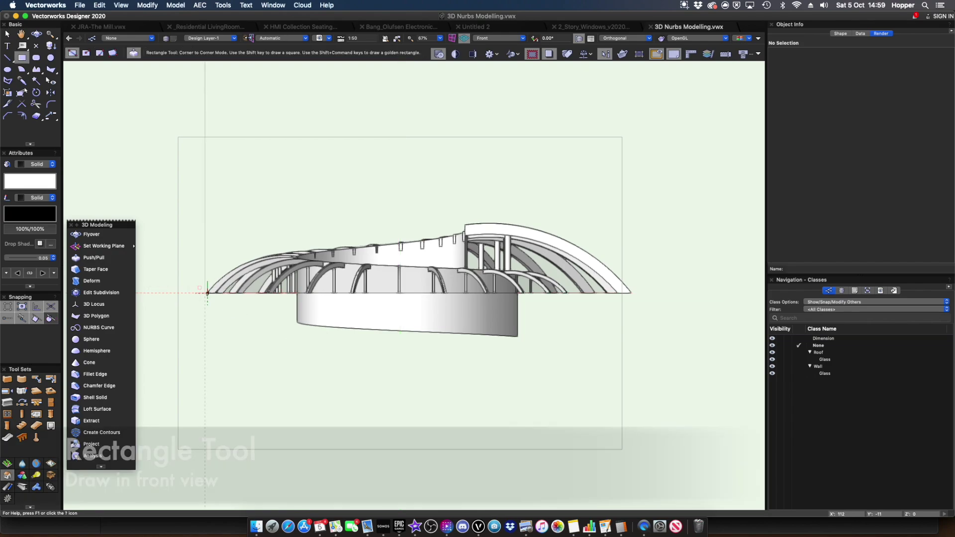
{"action": "left_click", "coordinate": [170, 294]}
{"action": "left_click", "coordinate": [678, 375]}
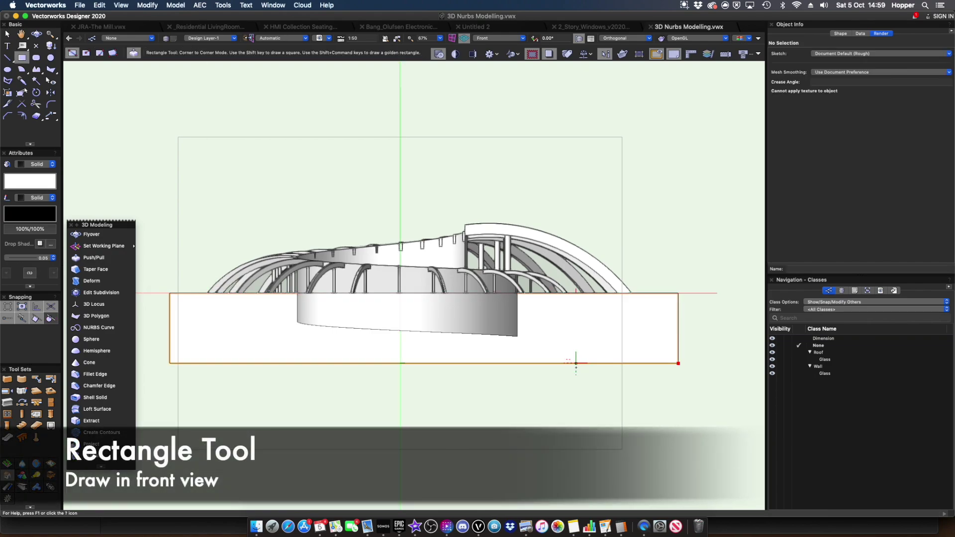
Step: Push/Pull the rectangle's front and back faces to form a solid block extending beneath the whole building
{"action": "key", "text": "3"}
{"action": "scroll", "coordinate": [314, 289], "scroll_direction": "down", "scroll_amount": 4}
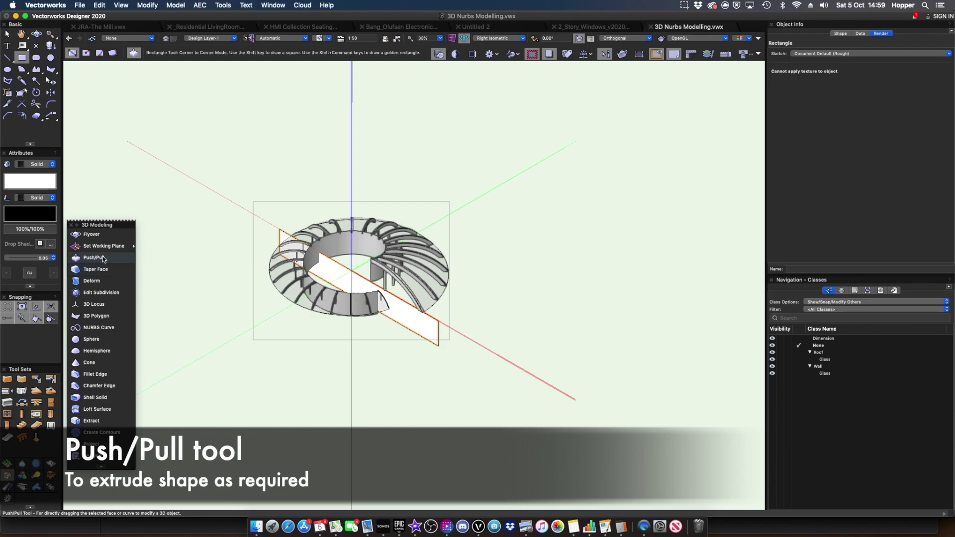
{"action": "left_click", "coordinate": [94, 258]}
{"action": "left_click", "coordinate": [338, 274]}
{"action": "left_click", "coordinate": [287, 309]}
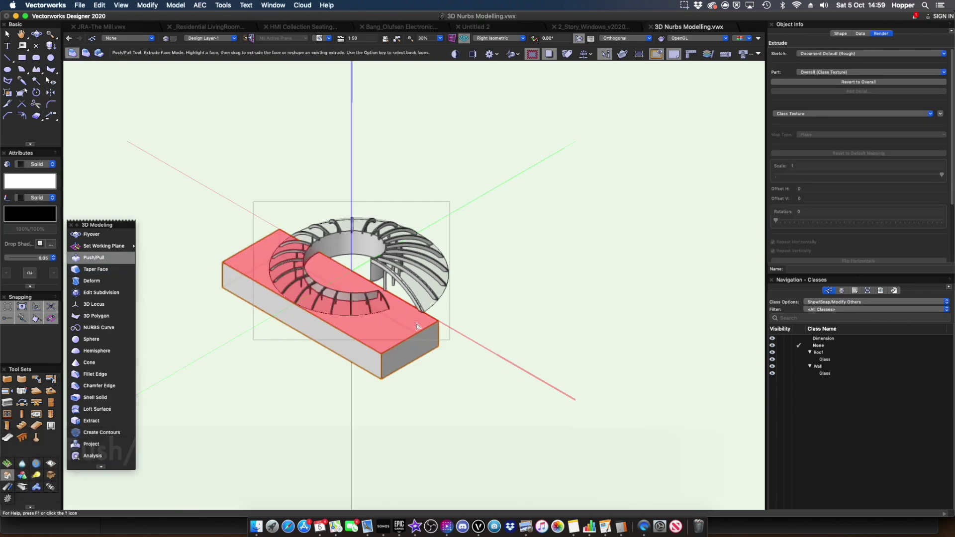
{"action": "left_click", "coordinate": [426, 328], "text": "alt"}
{"action": "left_click", "coordinate": [485, 266]}
Step: Subtract the block from the curved wall to trim away the part below ground level
{"action": "key", "text": "1"}
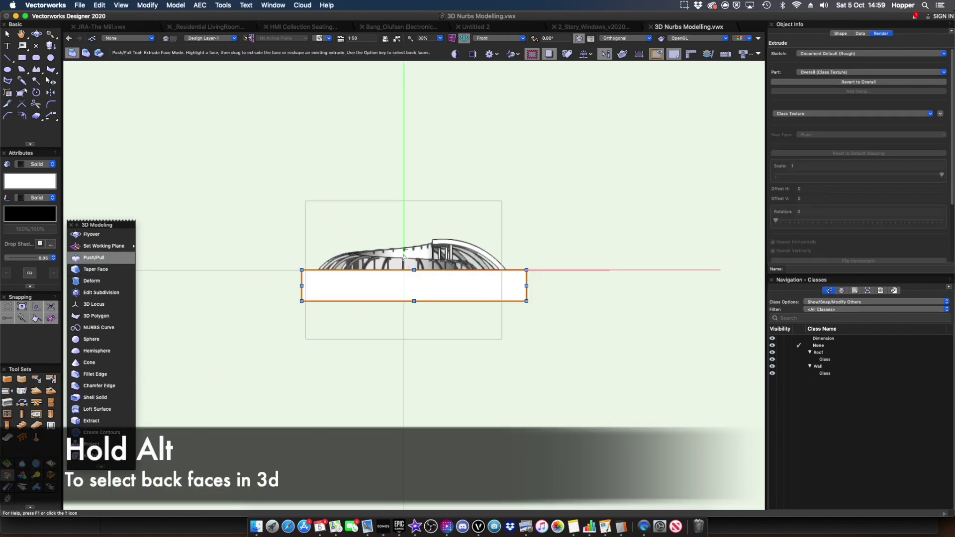
{"action": "key", "text": "x"}
{"action": "left_click", "coordinate": [175, 5]}
{"action": "left_click", "coordinate": [198, 25]}
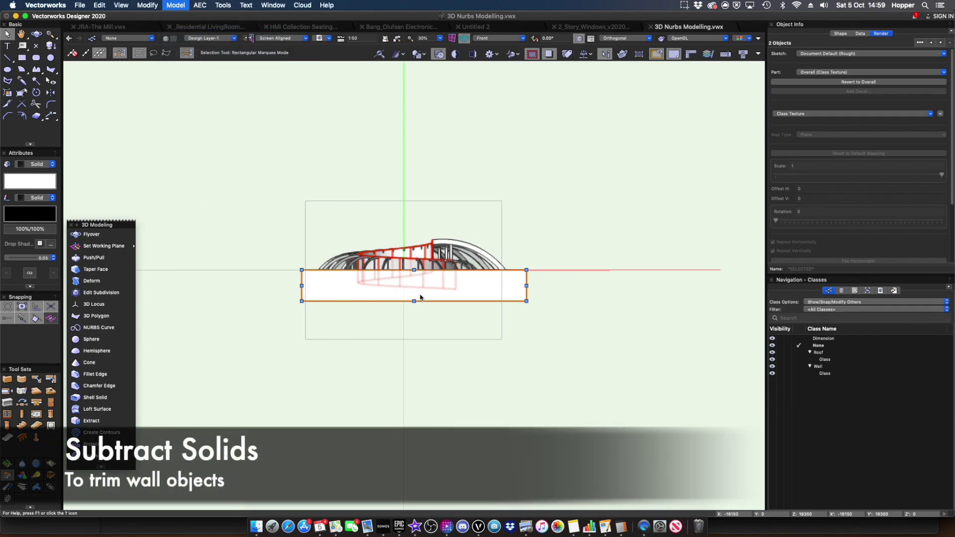
{"action": "left_click", "coordinate": [508, 191]}
Step: Open the wall's solid subtraction for editing and shell the wall surface with a thickness of 1 m
{"action": "key", "text": "shift+c"}
{"action": "left_click_drag", "start_coordinate": [452, 321], "coordinate": [423, 378]}
{"action": "key", "text": "c"}
{"action": "left_click_drag", "start_coordinate": [327, 205], "coordinate": [448, 392]}
{"action": "key", "text": "shift+c"}
{"action": "middle_click_drag", "start_coordinate": [447, 393], "coordinate": [410, 426], "text": "shift"}
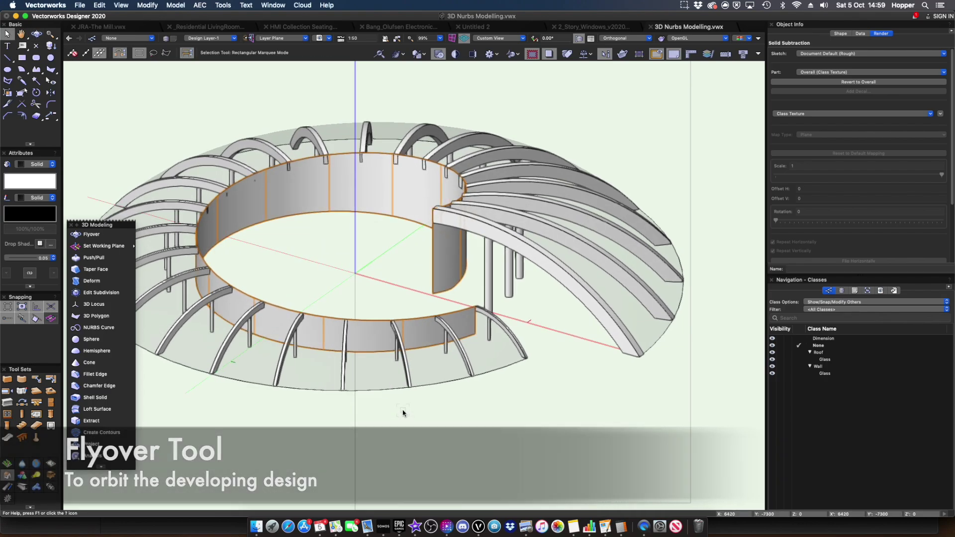
{"action": "double_click", "coordinate": [377, 326]}
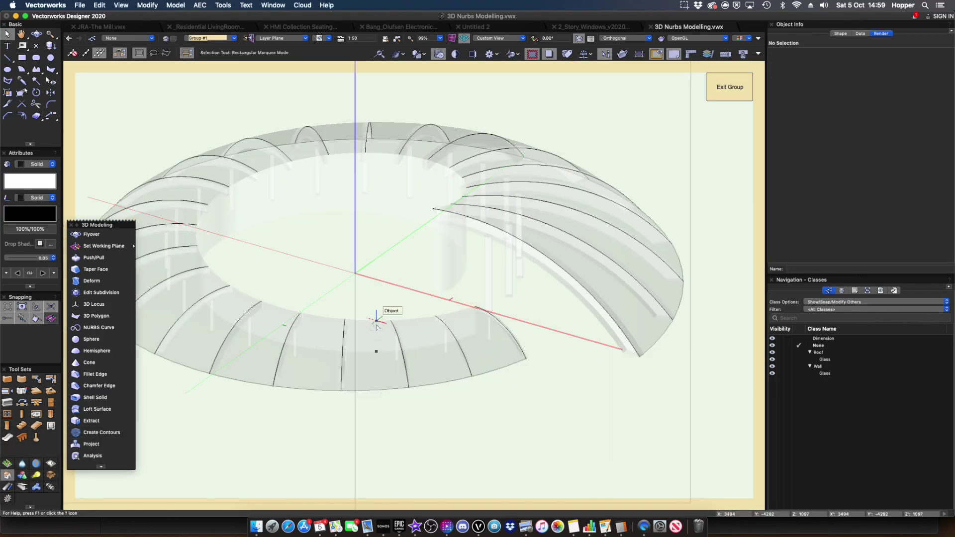
{"action": "left_click", "coordinate": [740, 88]}
{"action": "double_click", "coordinate": [442, 259]}
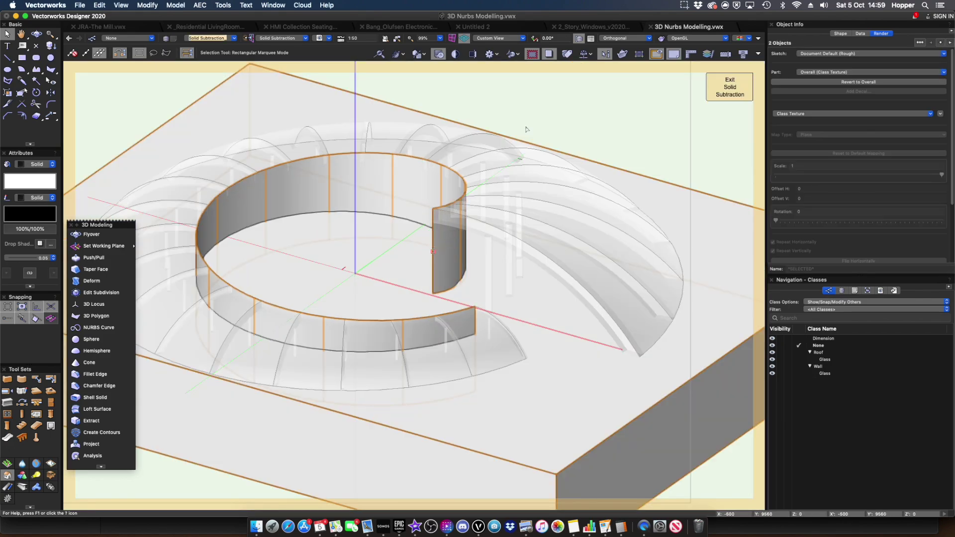
{"action": "left_click", "coordinate": [443, 259]}
{"action": "left_click", "coordinate": [95, 397]}
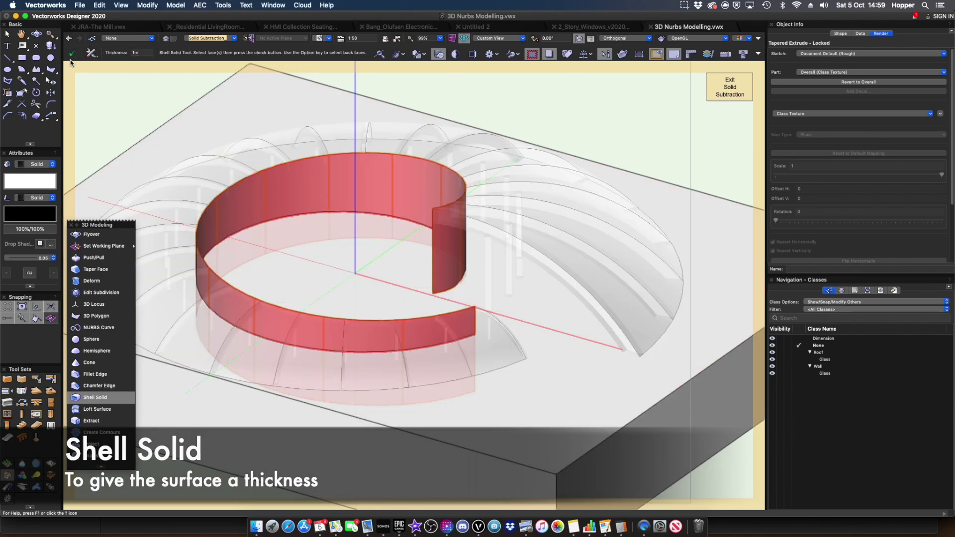
{"action": "left_click", "coordinate": [72, 53]}
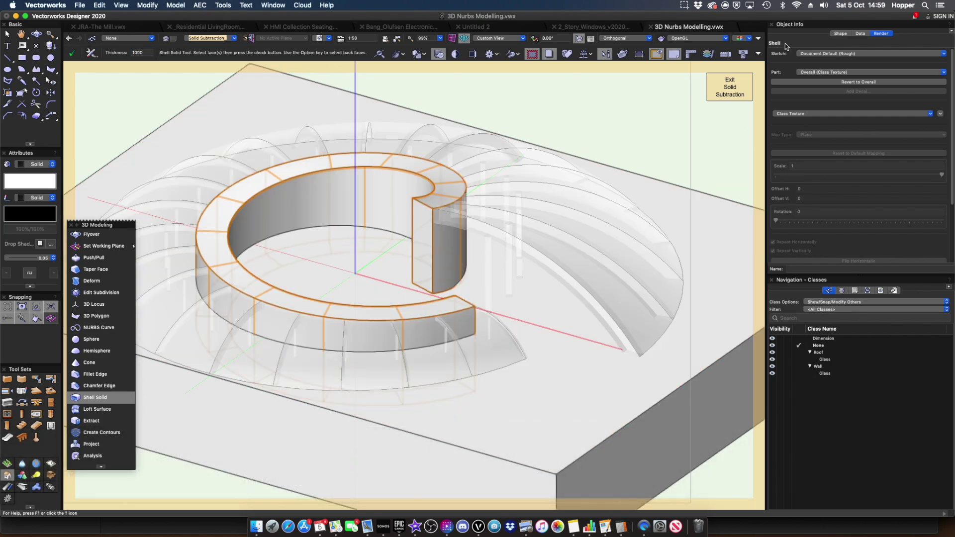
Step: Flip the shell's thickness from the inside to the outside of the wall and exit the solid subtraction
{"action": "left_click", "coordinate": [841, 33]}
{"action": "left_click", "coordinate": [773, 141]}
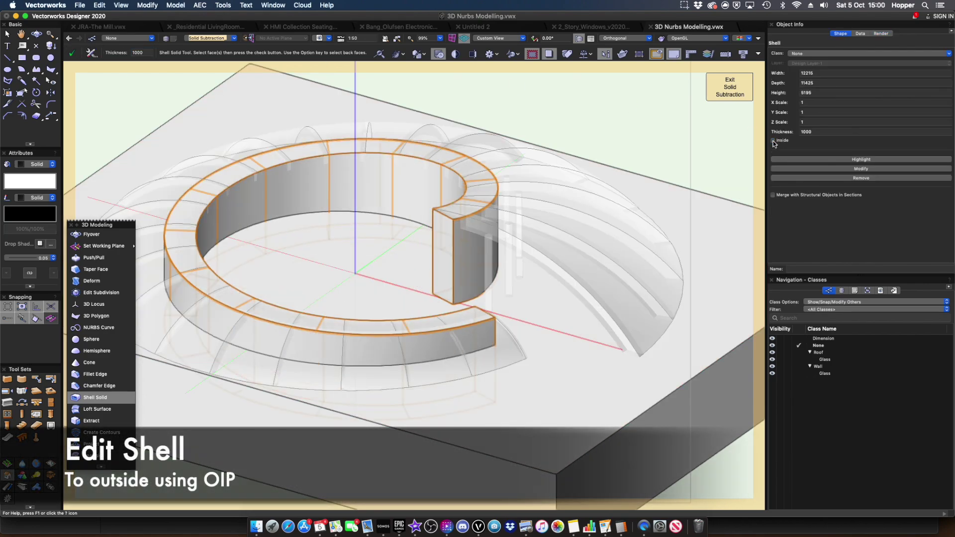
{"action": "left_click", "coordinate": [626, 103]}
{"action": "left_click", "coordinate": [728, 94]}
{"action": "left_click", "coordinate": [673, 103]}
Step: Move the thickened wall downward with a negative Z offset in Move 3D, leaving the X and Y offsets at 0
{"action": "key", "text": "shift+c"}
{"action": "left_click_drag", "start_coordinate": [396, 305], "coordinate": [368, 284]}
{"action": "key", "text": "x"}
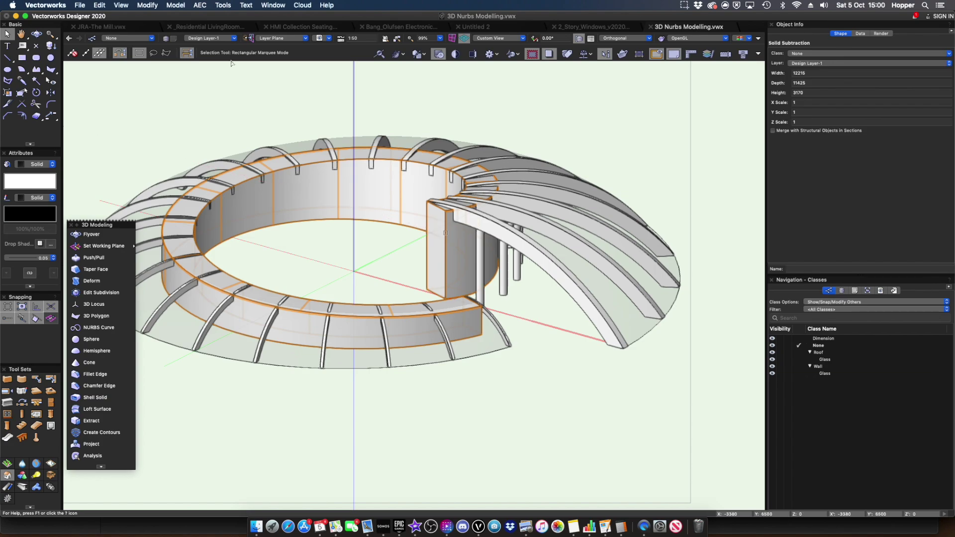
{"action": "left_click", "coordinate": [175, 5]}
{"action": "mouse_move", "coordinate": [180, 29]}
{"action": "left_click", "coordinate": [262, 30]}
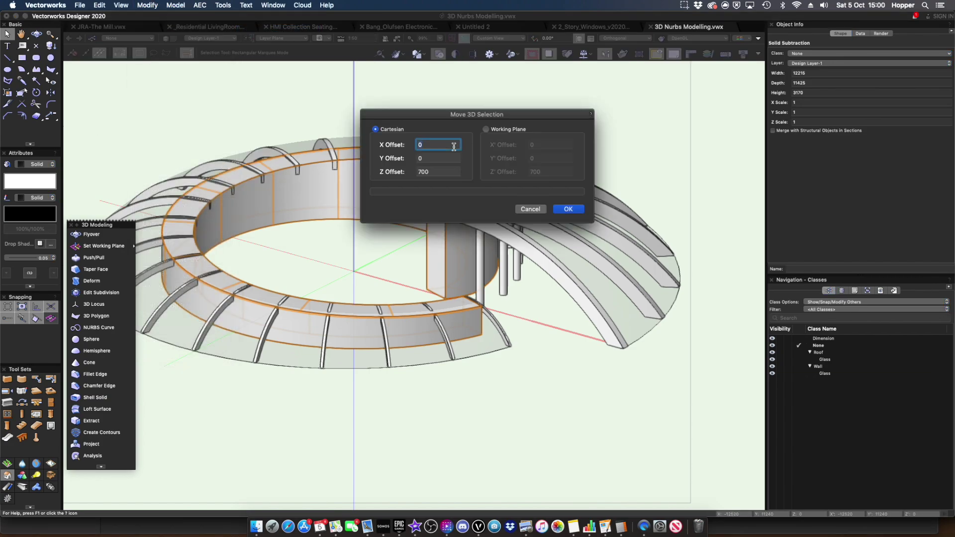
{"action": "key", "text": "Tab"}
{"action": "key", "text": "Tab"}
{"action": "type", "text": "-"}
{"action": "key", "text": "Return"}
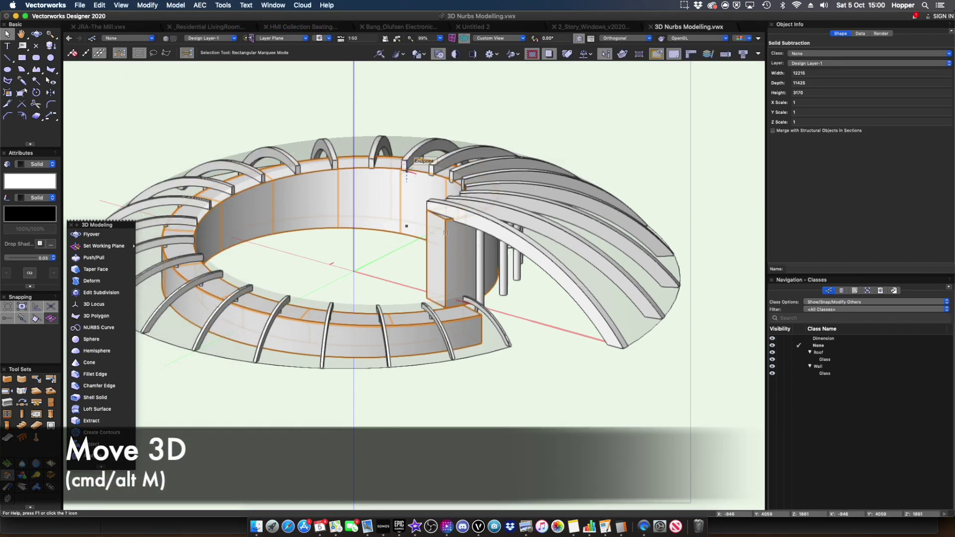
Step: In plan view, draw a three-point circle around the outer ends of the arches, with a radius of about 9893 mm
{"action": "middle_click_drag", "start_coordinate": [371, 284], "coordinate": [417, 192], "text": "super"}
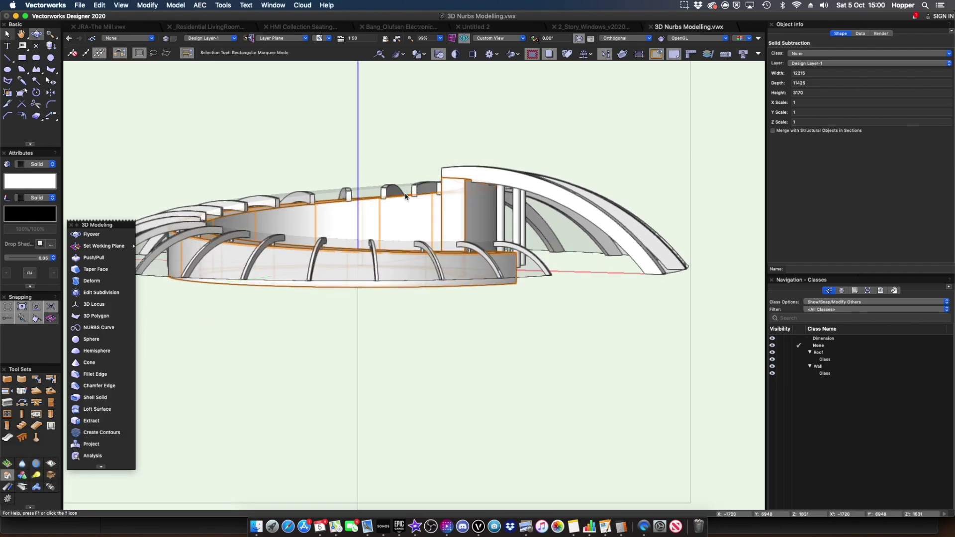
{"action": "key", "text": "super+5"}
{"action": "scroll", "coordinate": [413, 207], "scroll_direction": "down", "scroll_amount": 3}
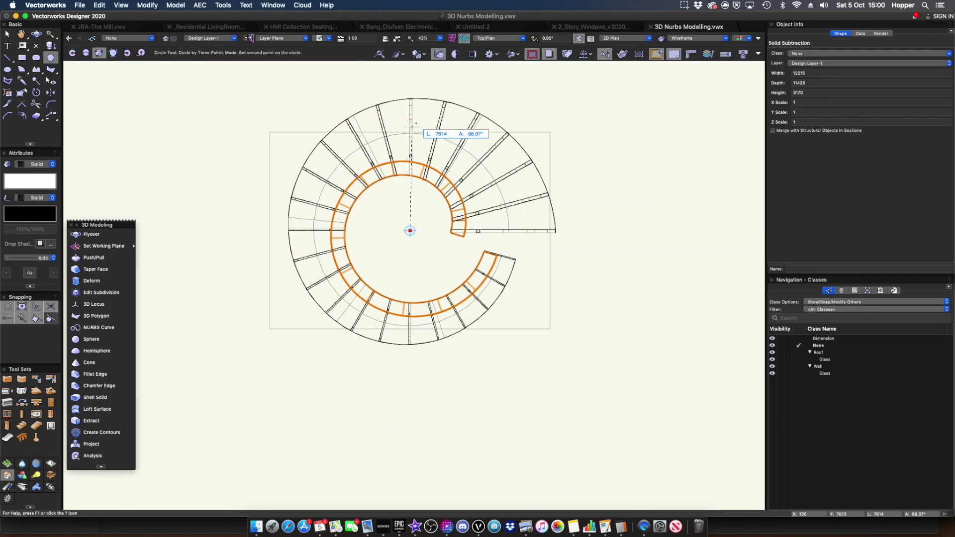
{"action": "left_click", "coordinate": [387, 97]}
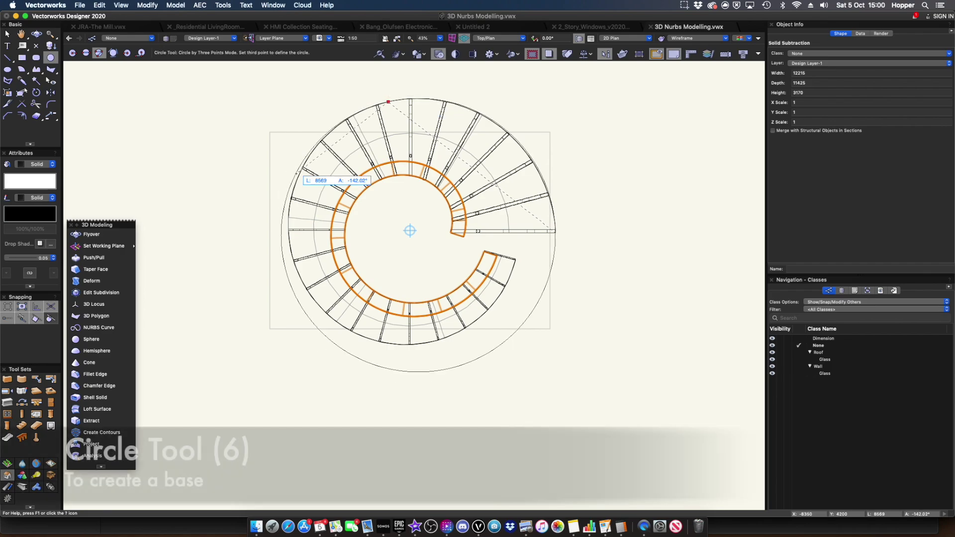
{"action": "left_click", "coordinate": [288, 230]}
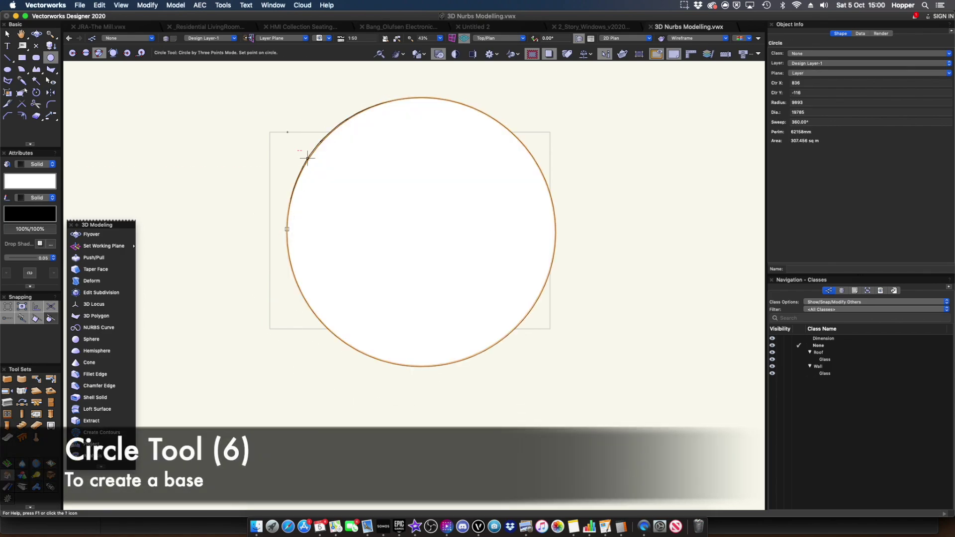
Step: Extrude the circle by -1000 mm to form a base slab beneath the building and view it in isometric
{"action": "left_click", "coordinate": [147, 5]}
{"action": "left_click", "coordinate": [219, 106]}
{"action": "type", "text": "-1000"}
{"action": "key", "text": "Return"}
{"action": "key", "text": "2"}
{"action": "key", "text": "3"}
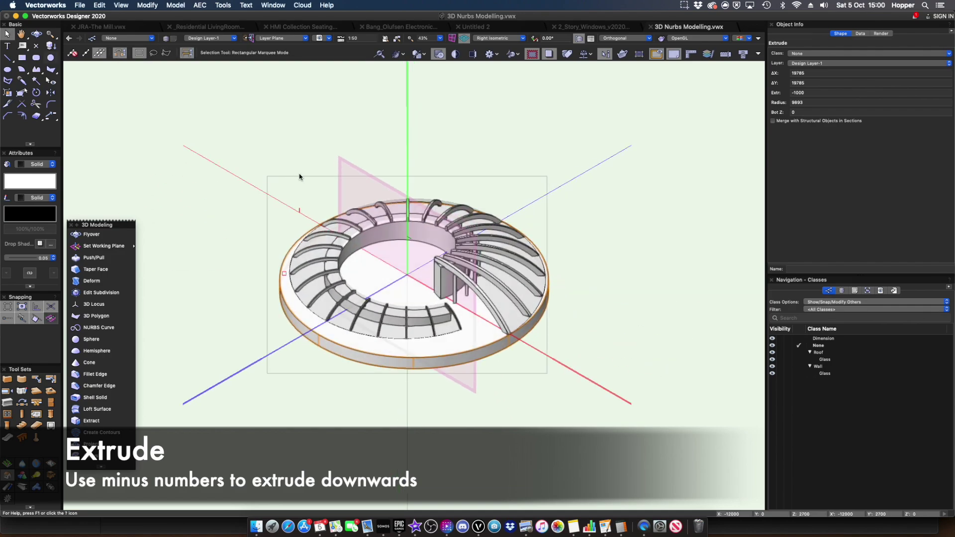
Step: Assign the base slab to a new class named Floor, with Edit Properties After Creation enabled
{"action": "left_click", "coordinate": [806, 53]}
{"action": "left_click", "coordinate": [805, 74]}
{"action": "type", "text": "Floo"}
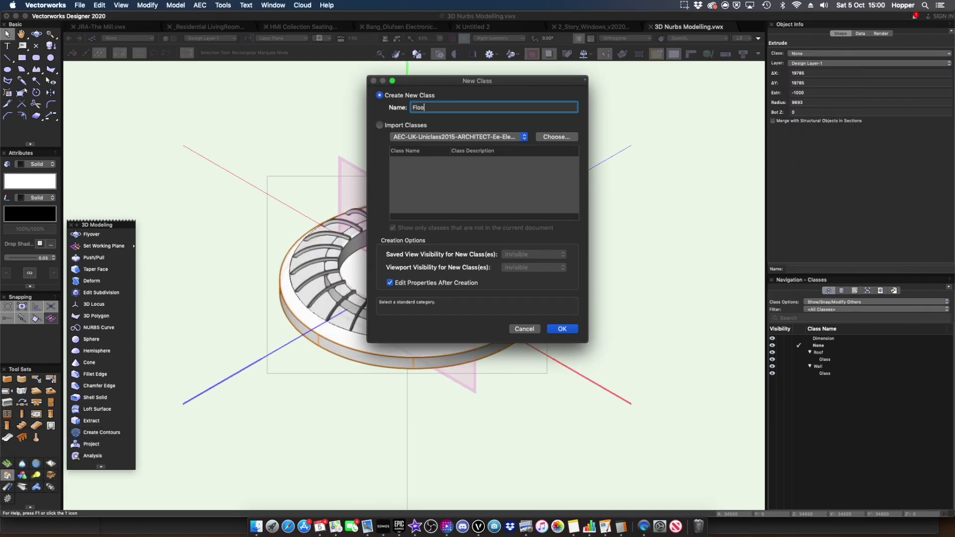
{"action": "type", "text": "r"}
{"action": "key", "text": "Return"}
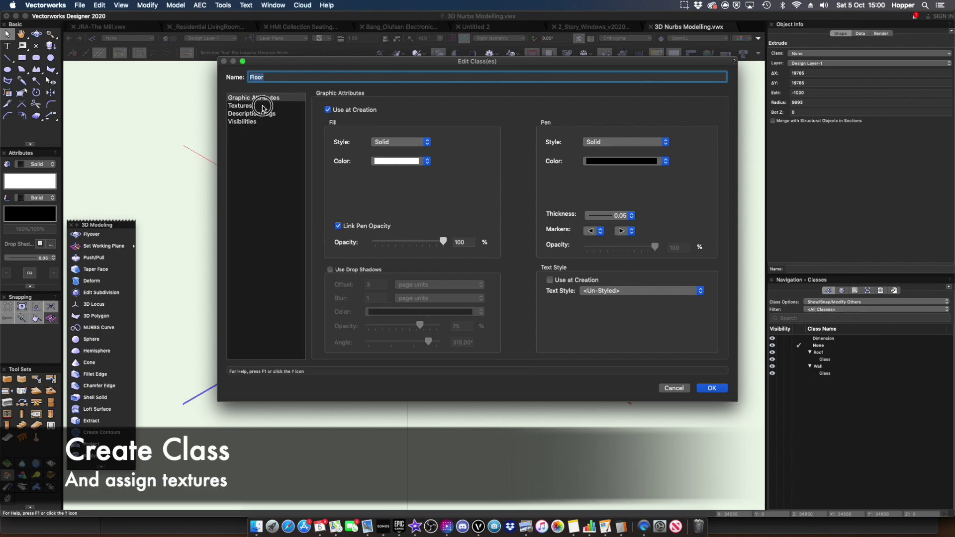
Step: Set the Floor class's object texture to Concrete <Surf Hatch> RT from the default textures library and accept the class settings
{"action": "left_click", "coordinate": [263, 106]}
{"action": "left_click", "coordinate": [355, 162]}
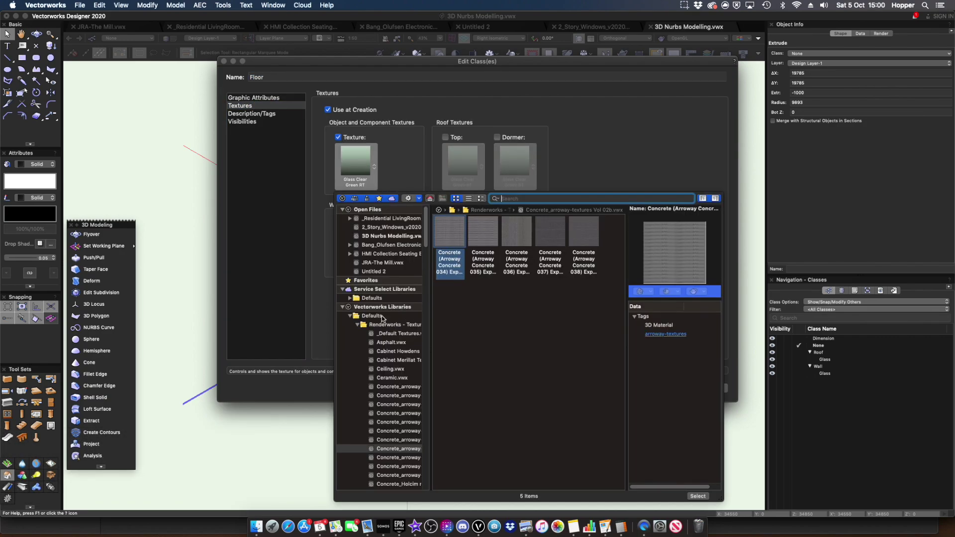
{"action": "left_click", "coordinate": [360, 333]}
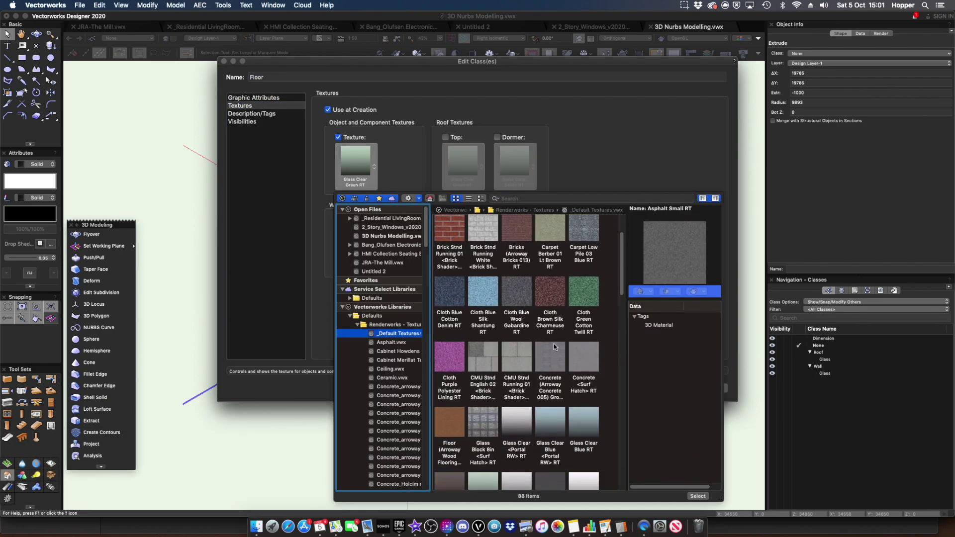
{"action": "left_click_drag", "start_coordinate": [679, 300], "coordinate": [571, 377]}
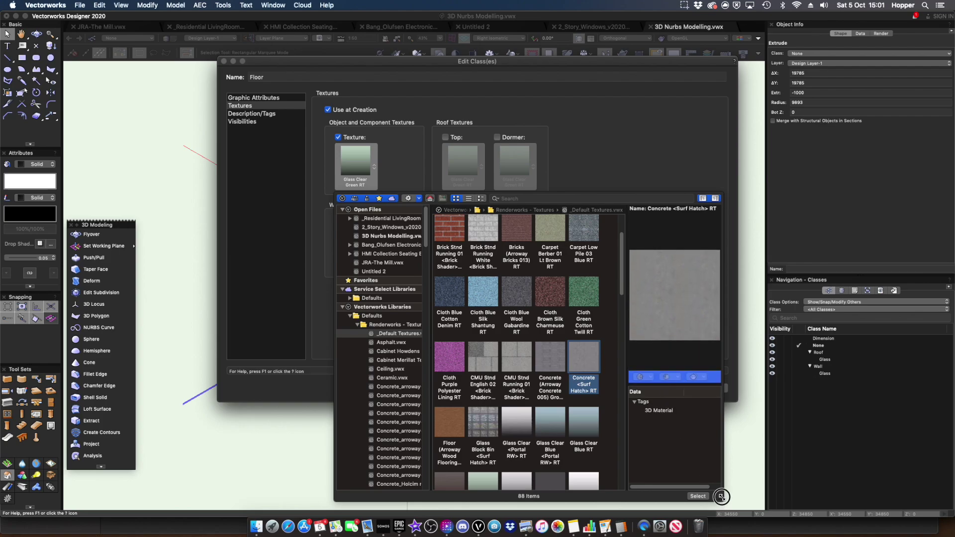
{"action": "left_click_drag", "start_coordinate": [722, 496], "coordinate": [766, 497]}
{"action": "double_click", "coordinate": [544, 436]}
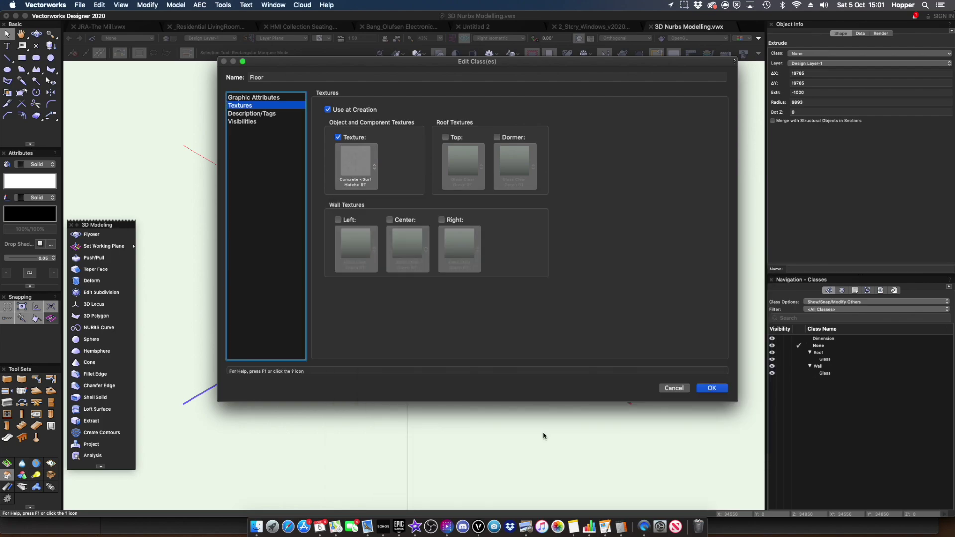
{"action": "left_click", "coordinate": [716, 388]}
Step: Hollow out the thickened inner wall from its top face using Shell Solid with a thickness of 200 mm
{"action": "scroll", "coordinate": [462, 355], "scroll_direction": "up", "scroll_amount": 3}
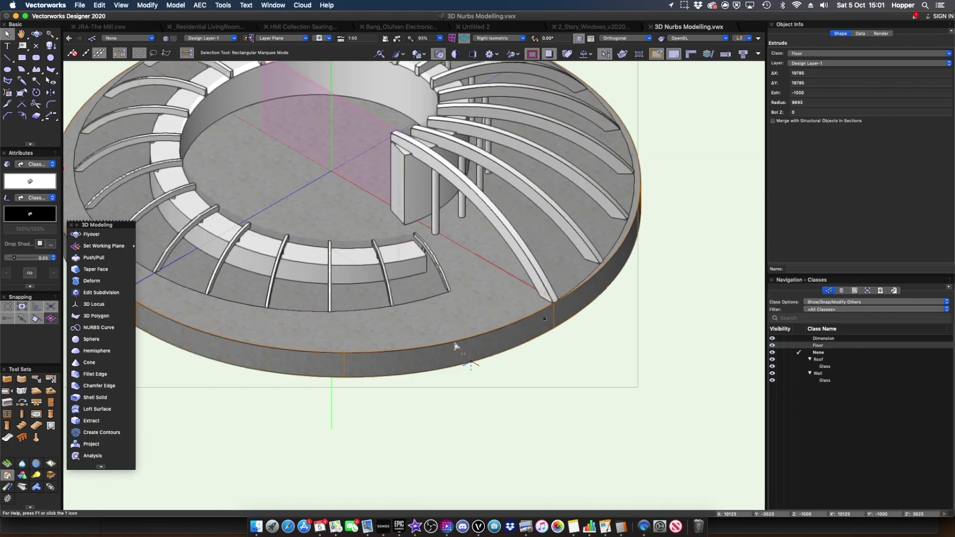
{"action": "left_click", "coordinate": [405, 176]}
{"action": "scroll", "coordinate": [405, 177], "scroll_direction": "down", "scroll_amount": 2}
{"action": "scroll", "coordinate": [400, 194], "scroll_direction": "up", "scroll_amount": 3}
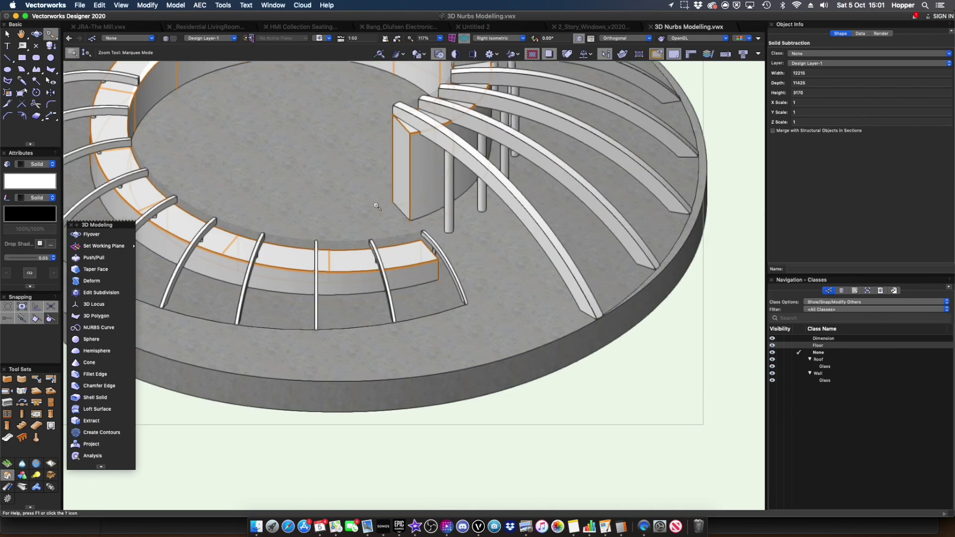
{"action": "middle_click_drag", "start_coordinate": [387, 216], "coordinate": [457, 272]}
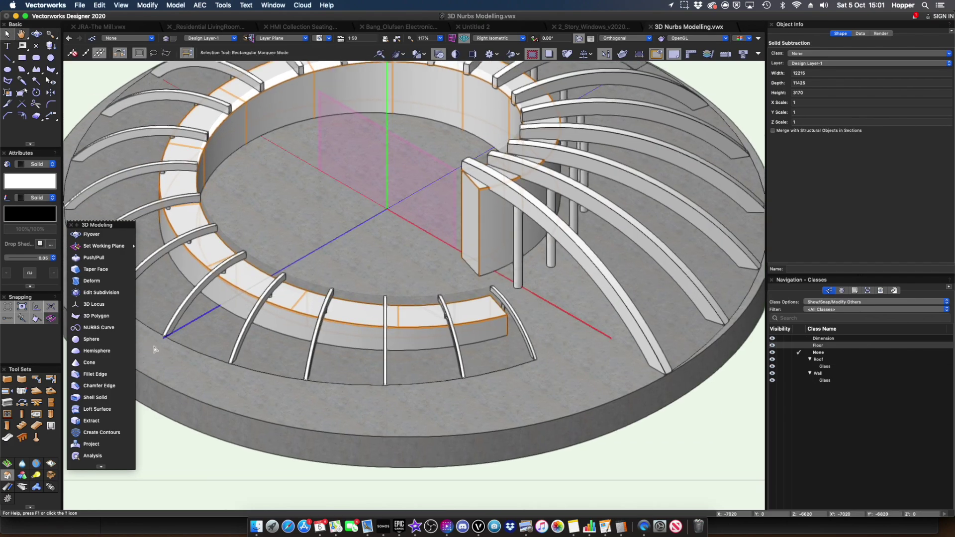
{"action": "left_click", "coordinate": [97, 398]}
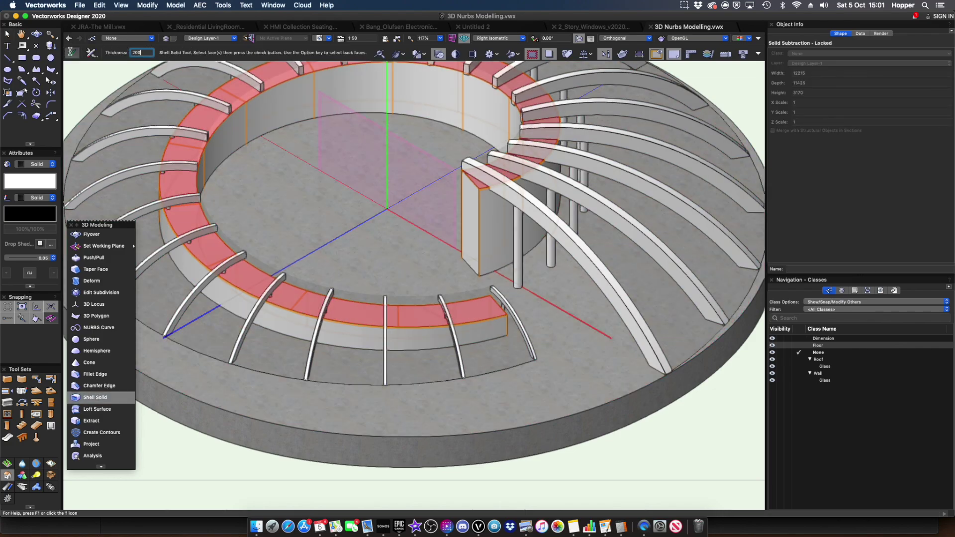
{"action": "left_click", "coordinate": [295, 304]}
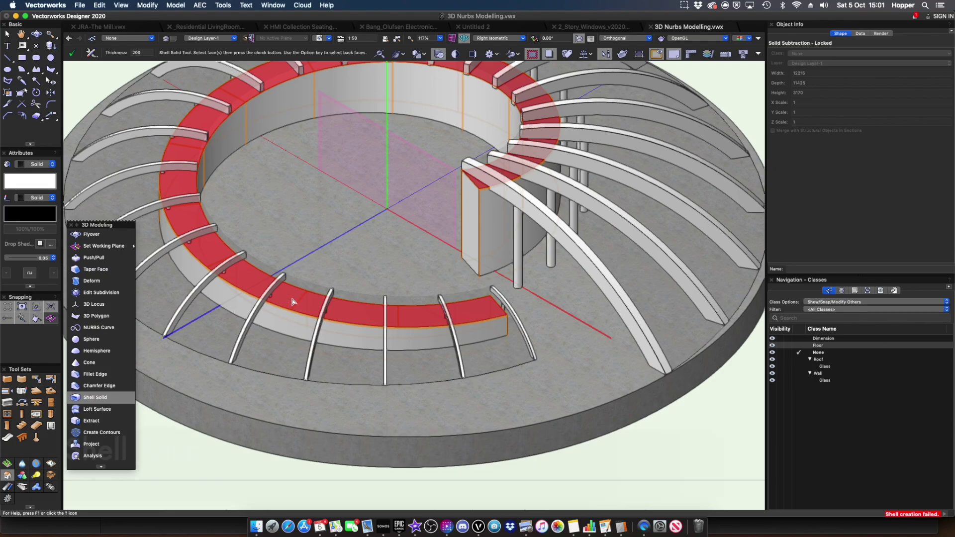
{"action": "left_click", "coordinate": [72, 53]}
{"action": "scroll", "coordinate": [256, 233], "scroll_direction": "down", "scroll_amount": 1}
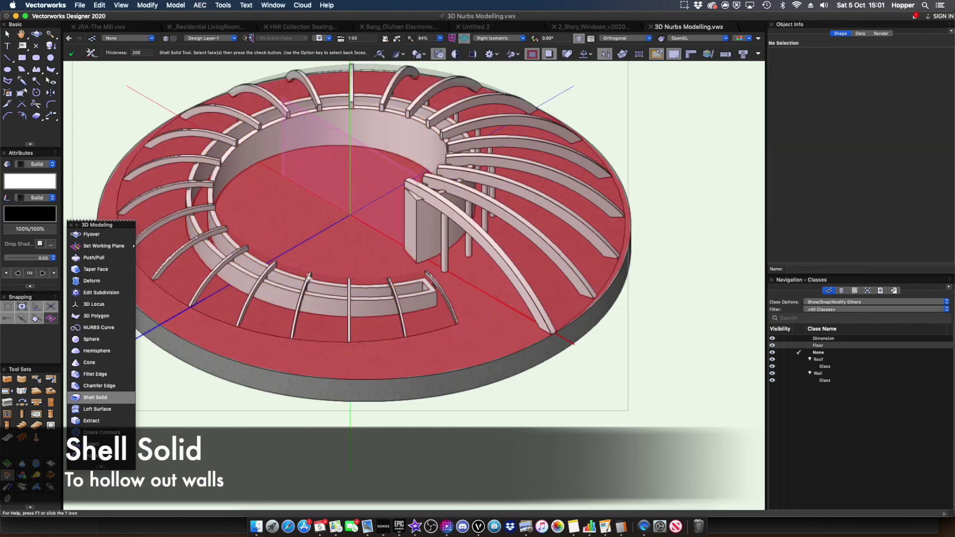
{"action": "key", "text": "x"}
{"action": "middle_click_drag", "start_coordinate": [336, 293], "coordinate": [420, 264], "text": "super"}
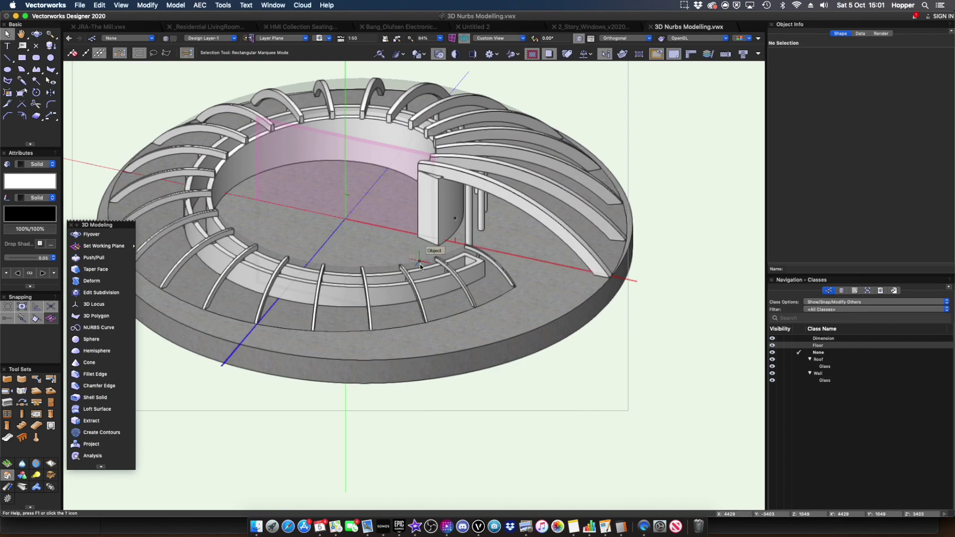
Step: In plan view, draw a circle of about 2391 mm radius at the building's centre, extrude it 50 mm and view it in isometric
{"action": "key", "text": "super+5"}
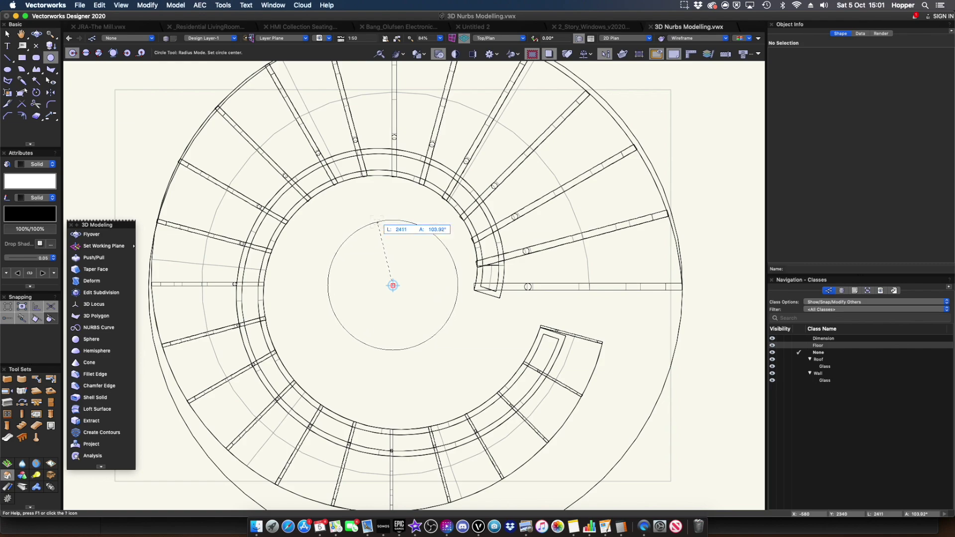
{"action": "left_click", "coordinate": [378, 222]}
{"action": "key", "text": "super+e"}
{"action": "type", "text": "50"}
{"action": "key", "text": "Return"}
{"action": "key", "text": "3"}
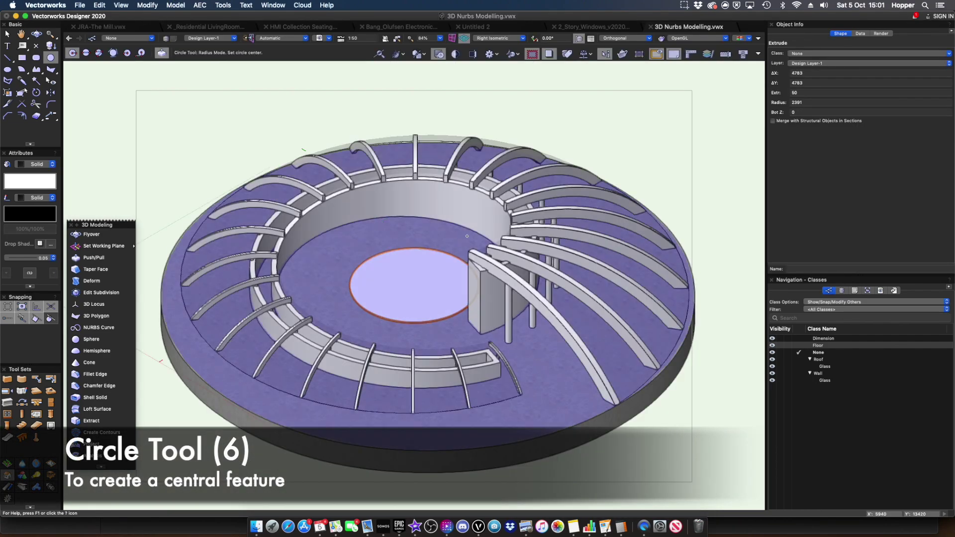
Step: Apply the CMU Stnd Running 01 brick shader texture from the default textures library to the central disc
{"action": "key", "text": "super+r"}
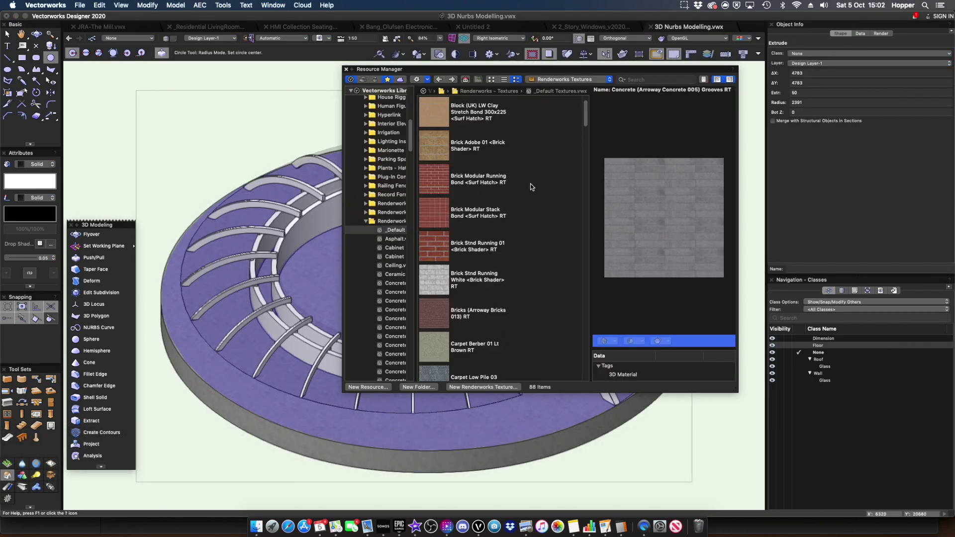
{"action": "scroll", "coordinate": [587, 159], "scroll_direction": "down", "scroll_amount": 5}
{"action": "left_click_drag", "start_coordinate": [589, 194], "coordinate": [636, 195]}
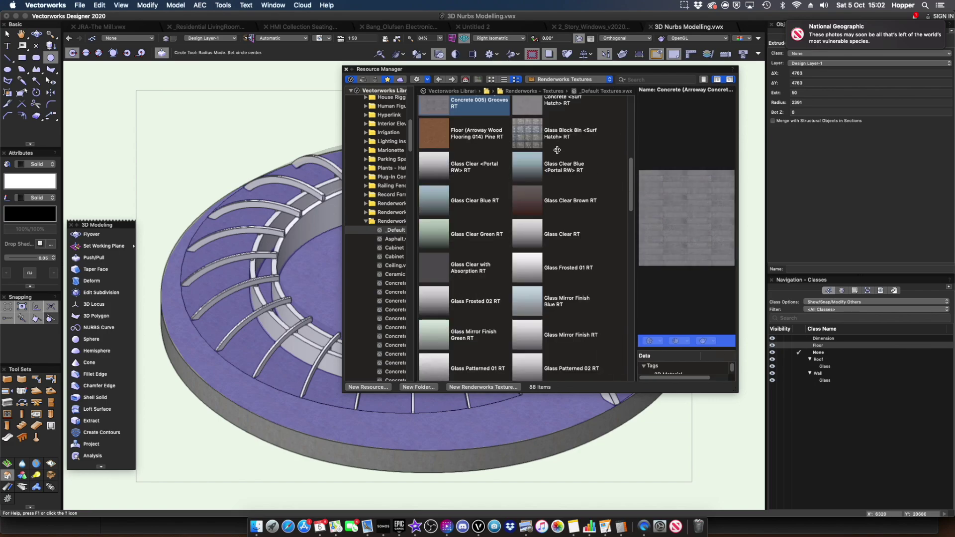
{"action": "left_click", "coordinate": [491, 80]}
{"action": "scroll", "coordinate": [543, 194], "scroll_direction": "up", "scroll_amount": 5}
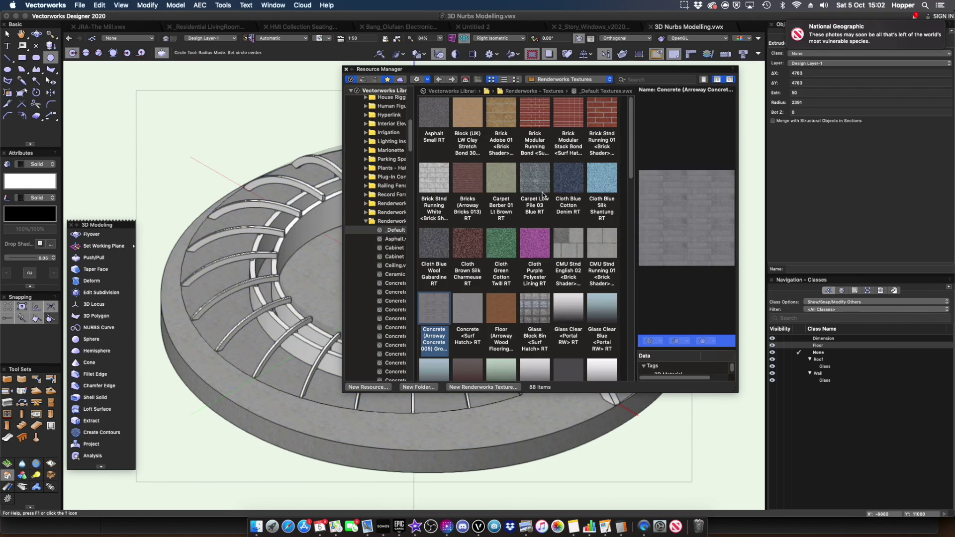
{"action": "left_click", "coordinate": [599, 250]}
{"action": "left_click_drag", "start_coordinate": [409, 71], "coordinate": [590, 70]}
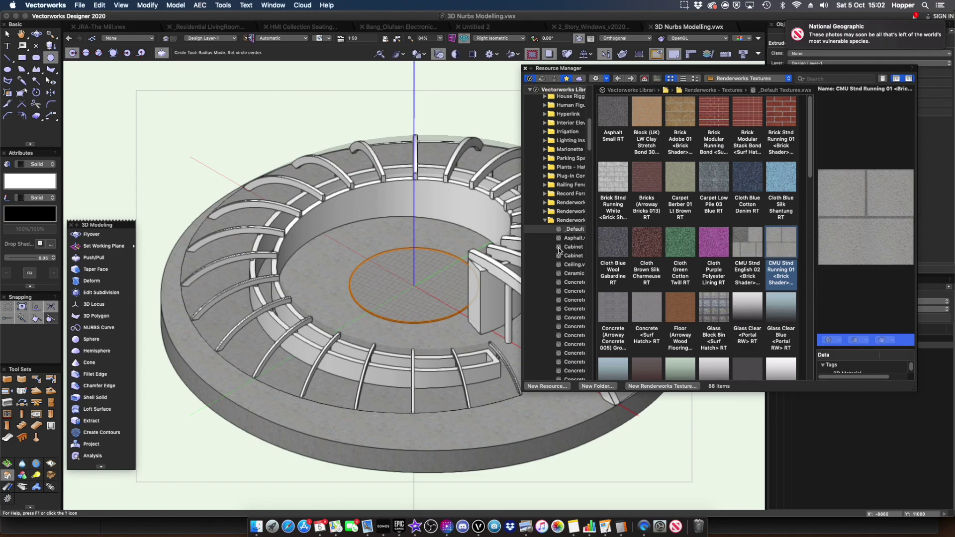
{"action": "scroll", "coordinate": [425, 286], "scroll_direction": "up", "scroll_amount": 2}
{"action": "left_click", "coordinate": [528, 70]}
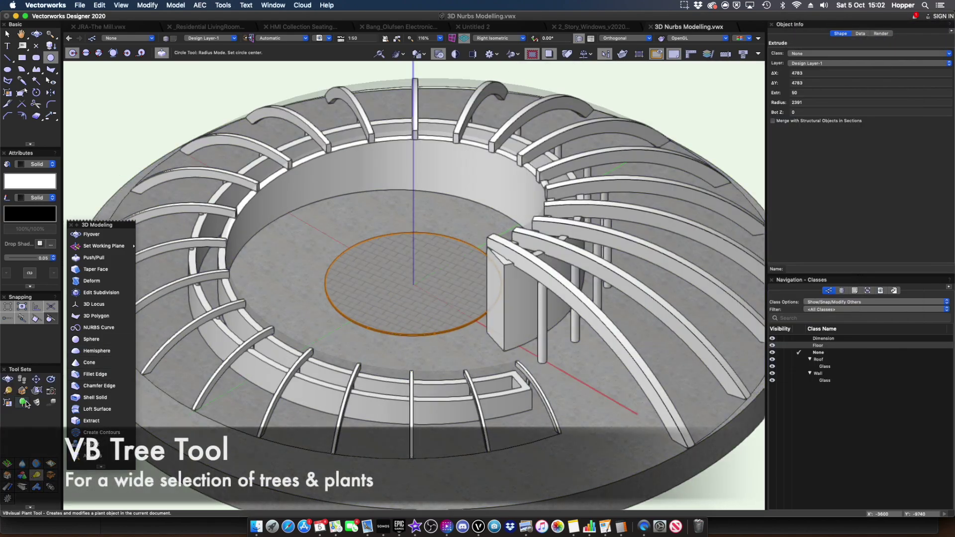
Step: Place a VBvisual maple tree, 08m high in its summer state, at the centre of the paved disc
{"action": "left_click", "coordinate": [22, 402]}
{"action": "left_click", "coordinate": [127, 52]}
{"action": "key", "text": "x"}
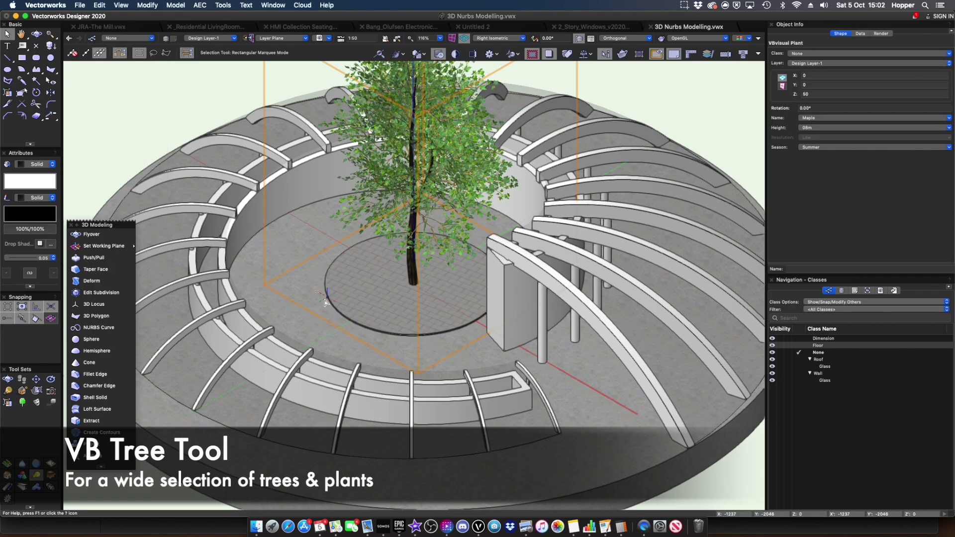
{"action": "scroll", "coordinate": [326, 298], "scroll_direction": "down", "scroll_amount": 3}
{"action": "mouse_move", "coordinate": [384, 349]}
{"action": "middle_mouse_down", "text": "super"}
{"action": "mouse_move", "coordinate": [375, 269]}
{"action": "mouse_move", "coordinate": [385, 365]}
{"action": "middle_mouse_up", "text": "super"}
{"action": "key", "text": "x"}
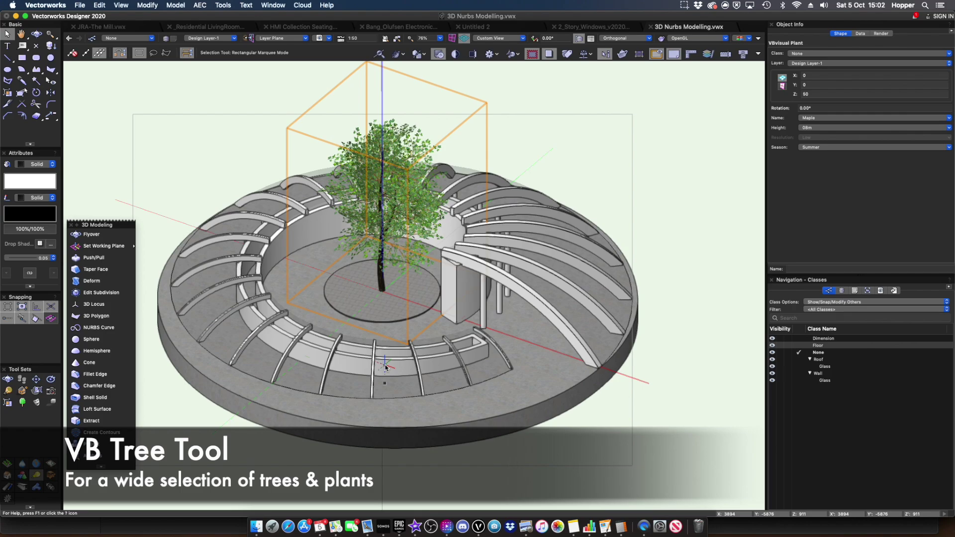
Step: Open the roof group for editing in plan view and hide the objects outside the group
{"action": "left_click", "coordinate": [553, 303]}
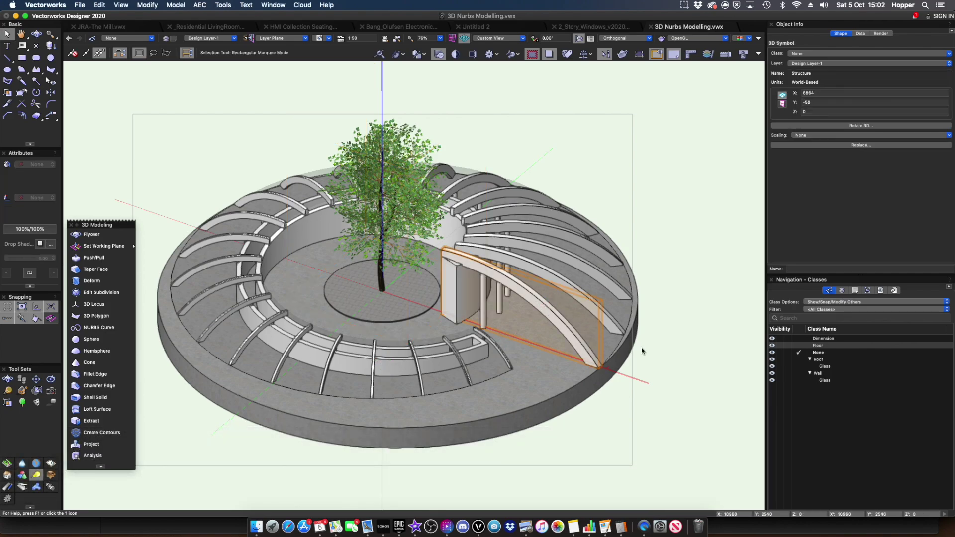
{"action": "left_click", "coordinate": [629, 322]}
{"action": "double_click", "coordinate": [627, 321]}
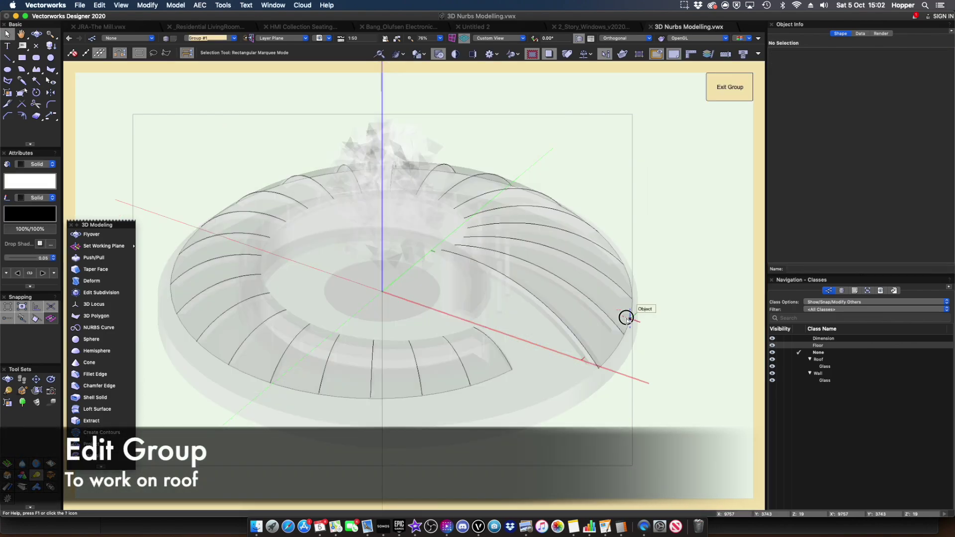
{"action": "key", "text": "super+5"}
{"action": "scroll", "coordinate": [612, 214], "scroll_direction": "down", "scroll_amount": 5}
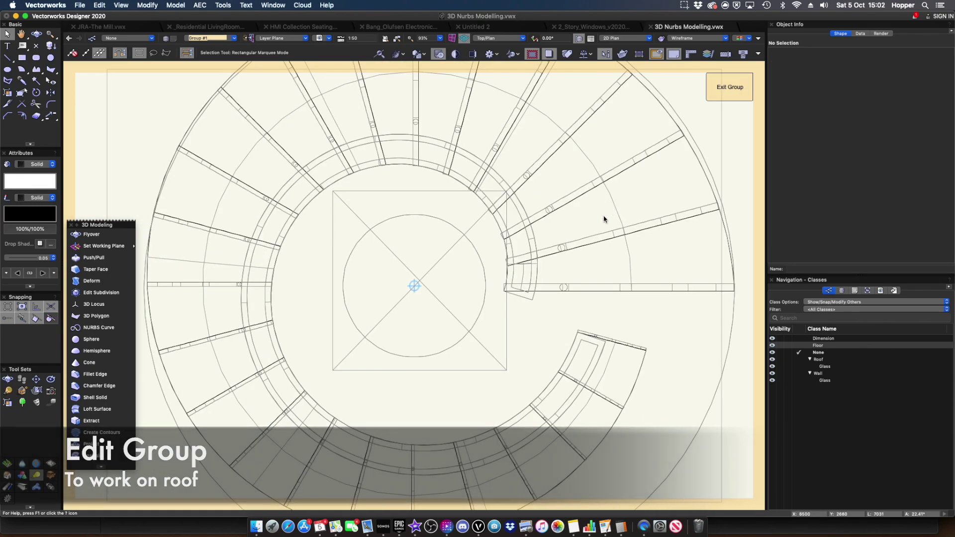
{"action": "left_click", "coordinate": [659, 54]}
{"action": "middle_click_drag", "start_coordinate": [648, 268], "coordinate": [491, 265]}
{"action": "scroll", "coordinate": [521, 315], "scroll_direction": "up", "scroll_amount": 3}
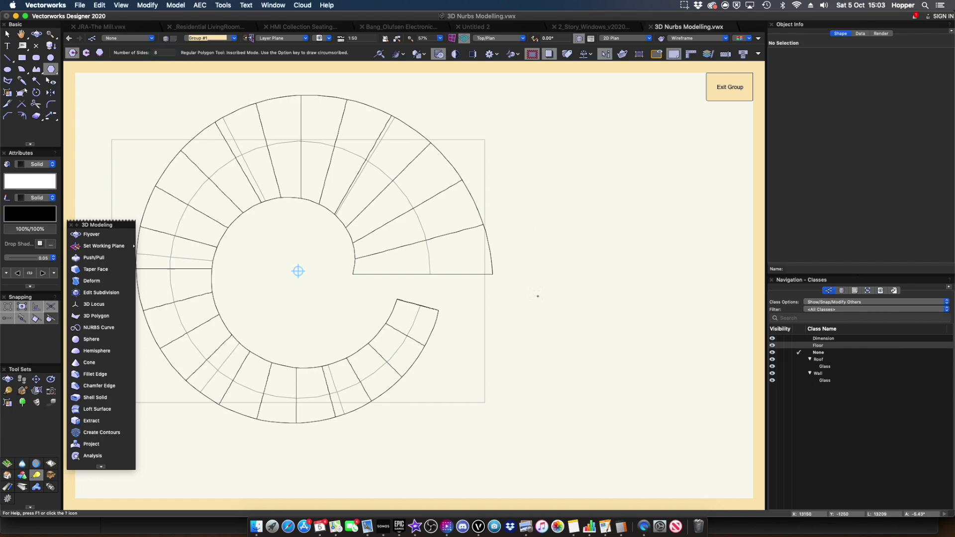
Step: Draw a circumscribed eight-sided regular polygon with a 1 m radius in the empty space beside the roof
{"action": "left_click", "coordinate": [86, 53]}
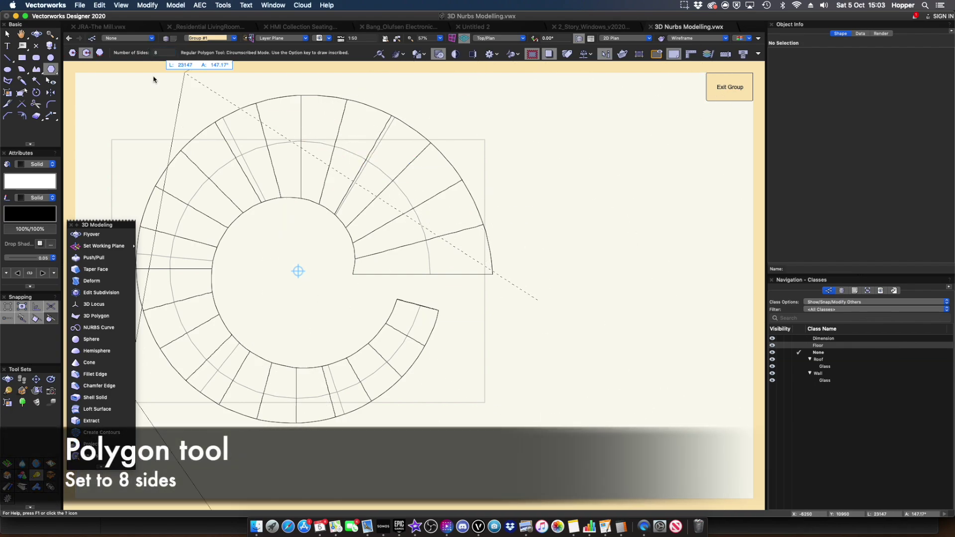
{"action": "type", "text": "1m"}
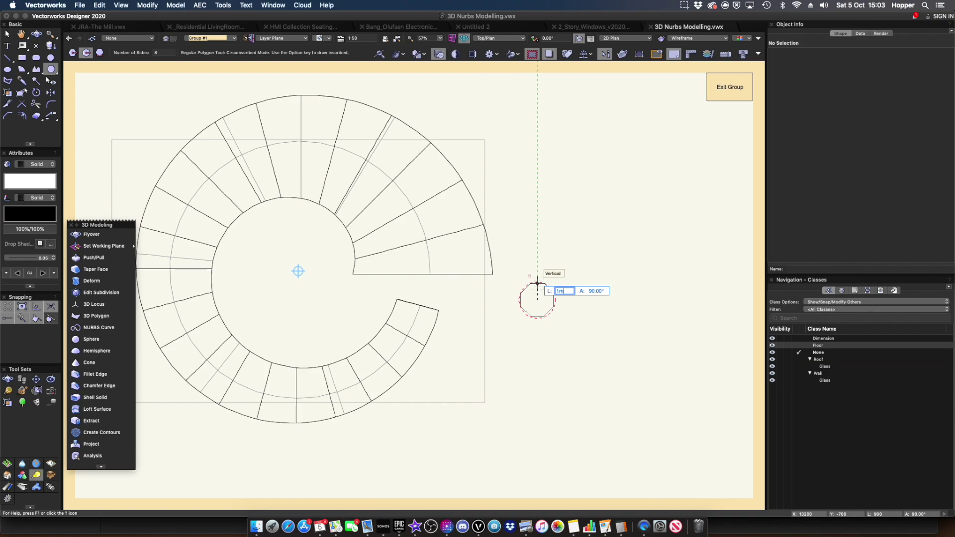
{"action": "left_click", "coordinate": [538, 284]}
{"action": "scroll", "coordinate": [539, 301], "scroll_direction": "up", "scroll_amount": 3}
{"action": "key", "text": "x"}
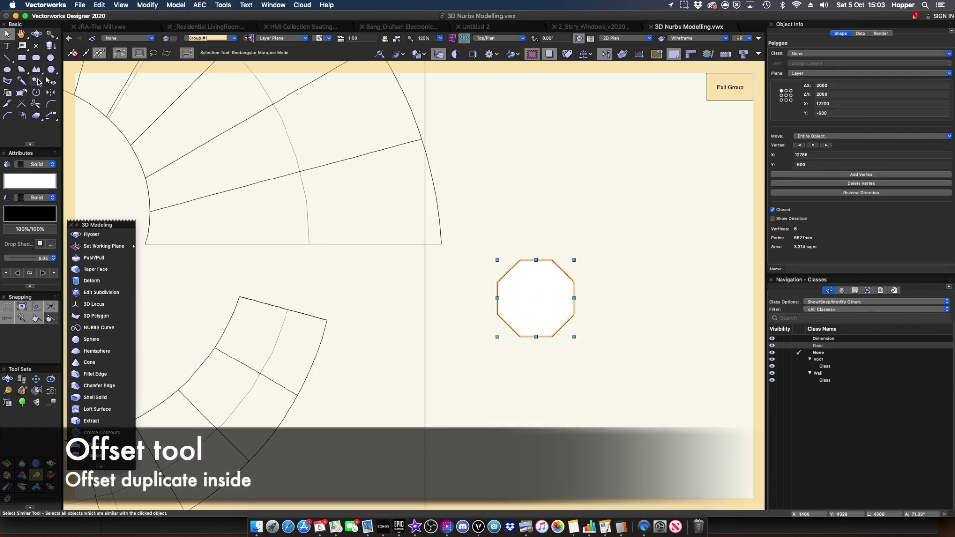
Step: Offset a duplicate of the octagon inward by a distance of 100 mm
{"action": "double_click", "coordinate": [21, 112]}
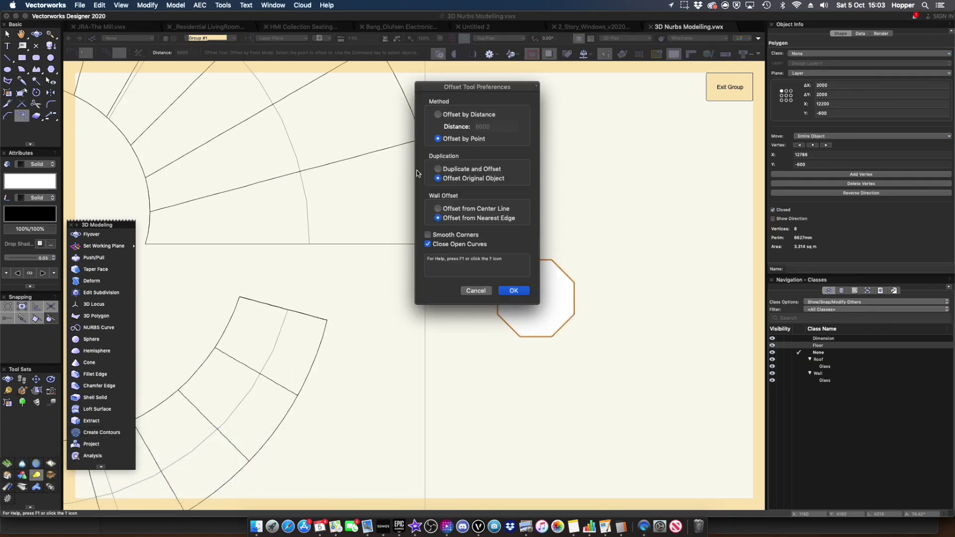
{"action": "type", "text": "100"}
{"action": "key", "text": "Return"}
{"action": "key", "text": "x"}
Step: Clip the inner octagon's surface out of the outer octagon to form a frame, and select the inner octagon
{"action": "left_click_drag", "start_coordinate": [479, 224], "coordinate": [593, 360]}
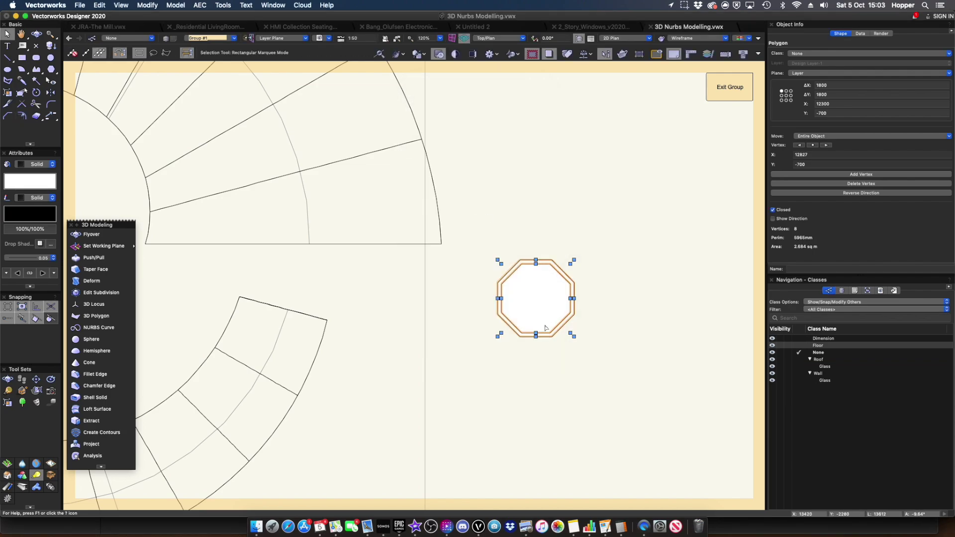
{"action": "right_click", "coordinate": [537, 291]}
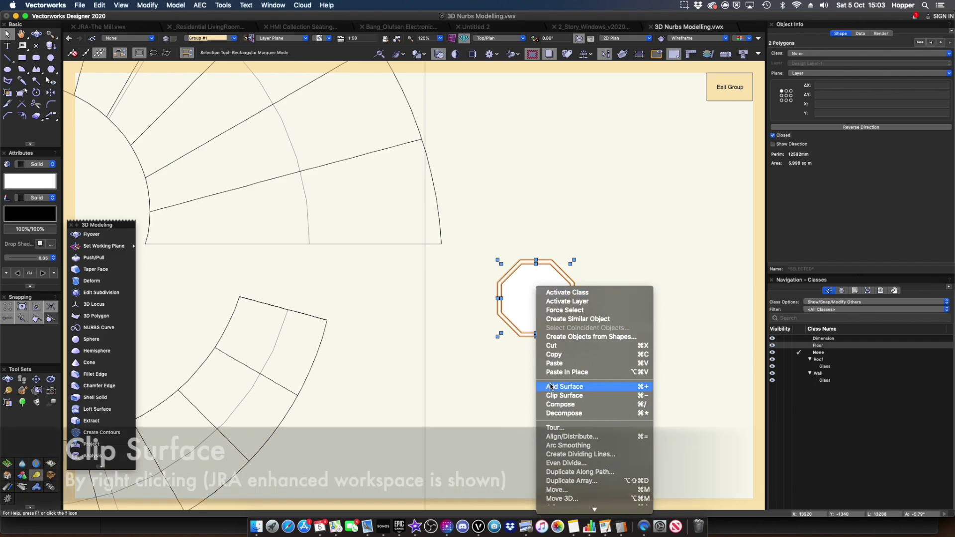
{"action": "left_click", "coordinate": [552, 334]}
Step: Extrude the inner octagon by 1 mm to form a thin pane
{"action": "left_click", "coordinate": [177, 4]}
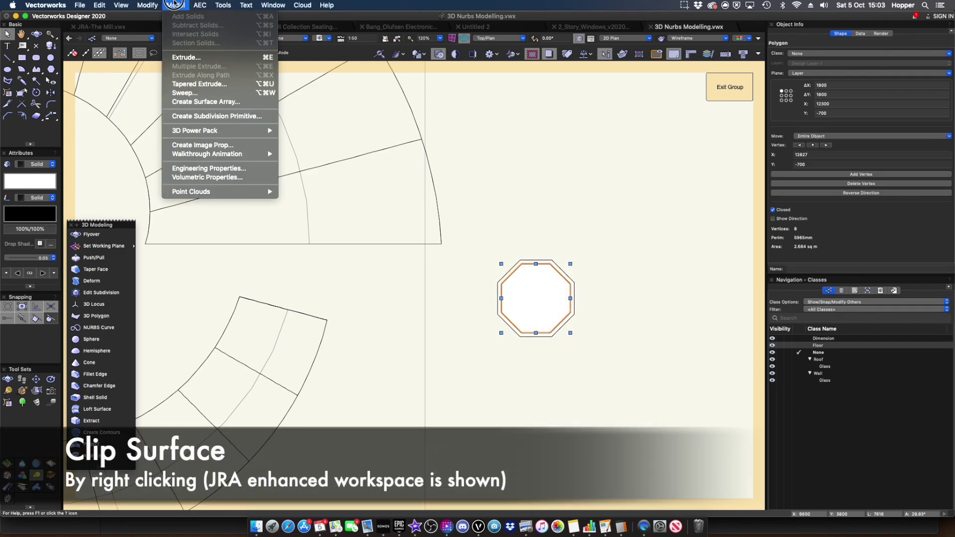
{"action": "left_click", "coordinate": [184, 57]}
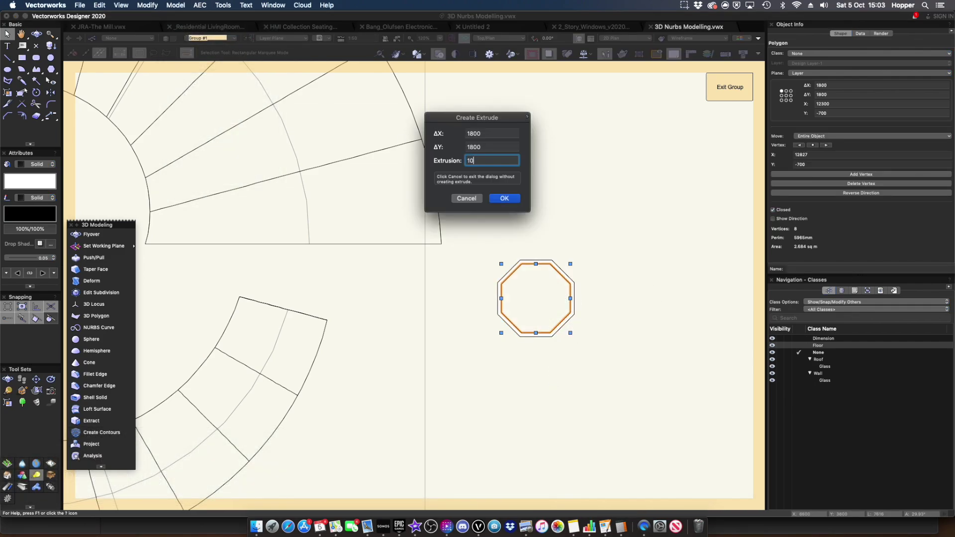
{"action": "type", "text": "1"}
{"action": "key", "text": "Return"}
Step: Create a new class named Glass for the inner octagonal pane
{"action": "left_click", "coordinate": [816, 54]}
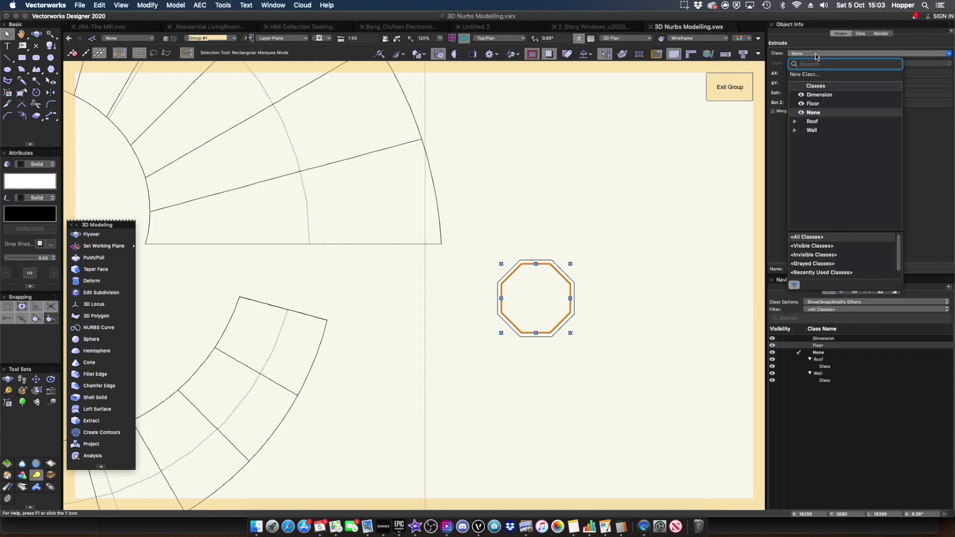
{"action": "left_click", "coordinate": [814, 74]}
{"action": "type", "text": "Glass"}
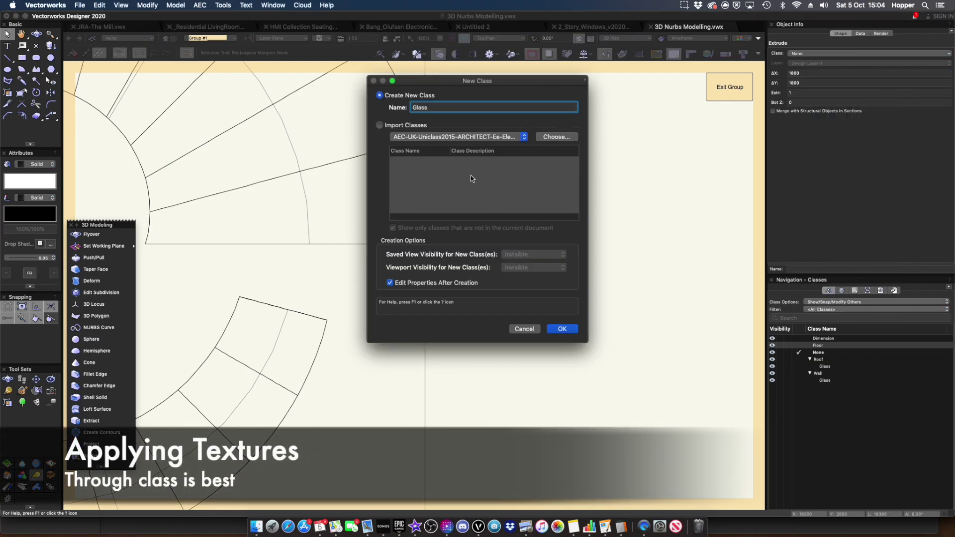
{"action": "key", "text": "Return"}
Step: Enable the object texture for the Glass class and assign it the Glass Clear Blue RT texture
{"action": "left_click", "coordinate": [241, 106]}
{"action": "left_click", "coordinate": [338, 137]}
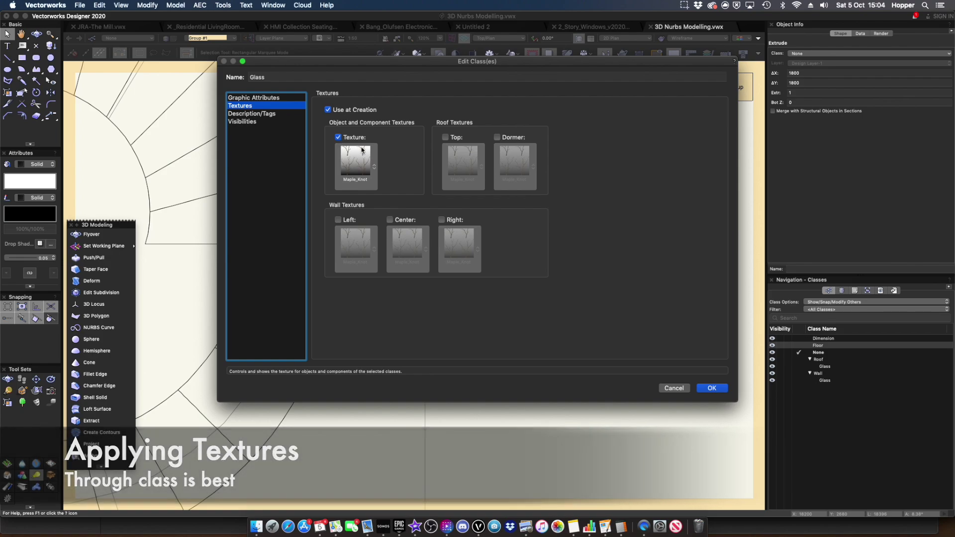
{"action": "left_click", "coordinate": [367, 164]}
{"action": "scroll", "coordinate": [566, 269], "scroll_direction": "down", "scroll_amount": 20}
{"action": "left_click_drag", "start_coordinate": [570, 479], "coordinate": [574, 327]}
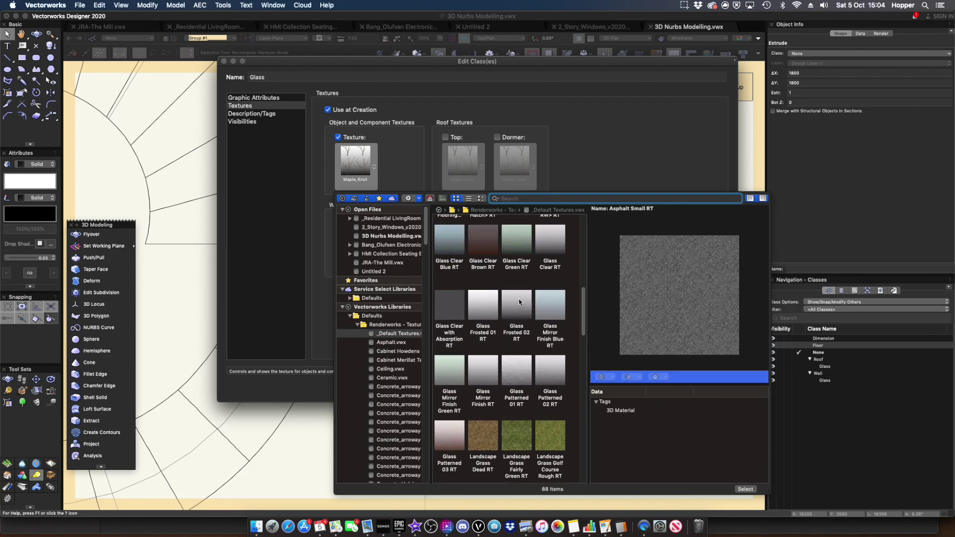
{"action": "double_click", "coordinate": [452, 242]}
{"action": "left_click", "coordinate": [712, 388]}
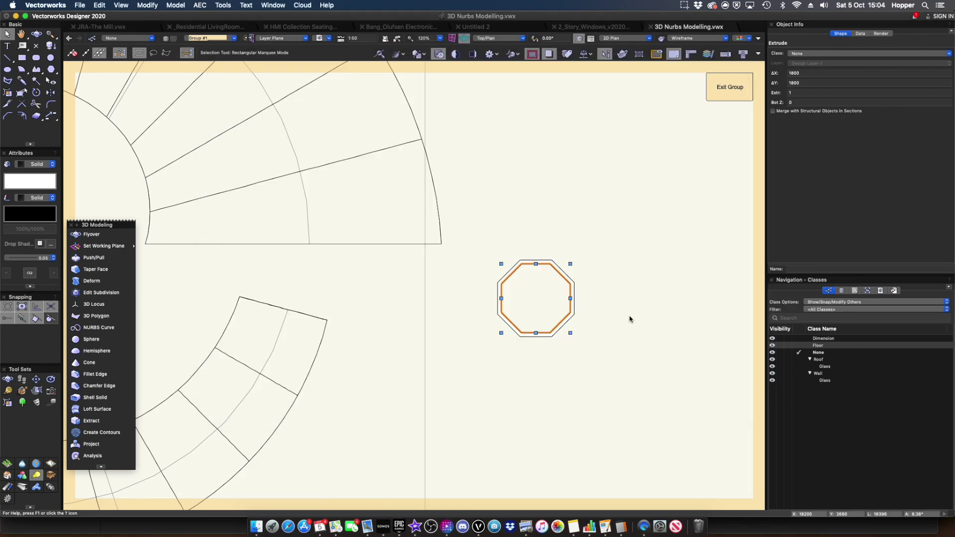
Step: Extrude the outer octagonal frame by 100 mm and show it in the right isometric view
{"action": "left_click", "coordinate": [536, 261]}
{"action": "left_click", "coordinate": [175, 5]}
{"action": "left_click", "coordinate": [188, 57]}
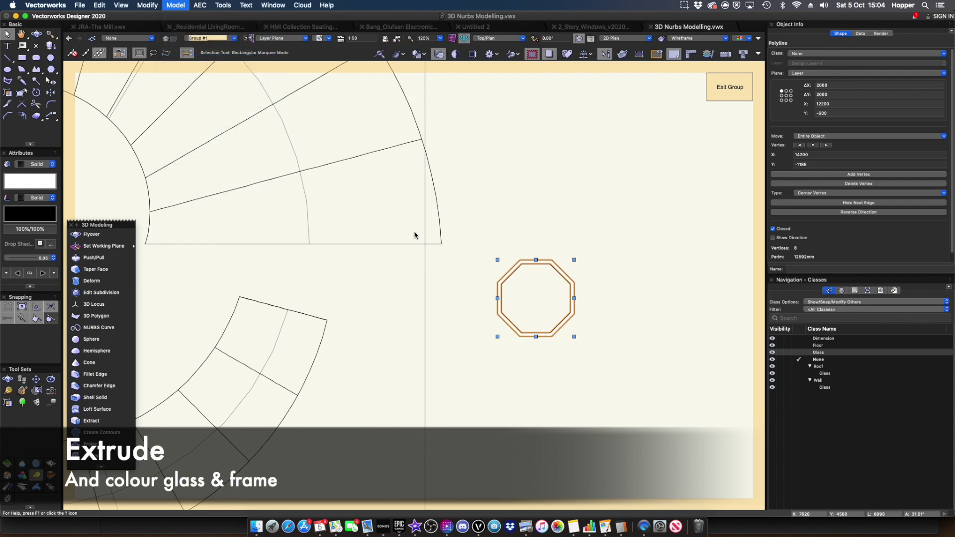
{"action": "key", "text": "Return"}
{"action": "key", "text": "KP_3"}
{"action": "scroll", "coordinate": [424, 295], "scroll_direction": "up", "scroll_amount": 4}
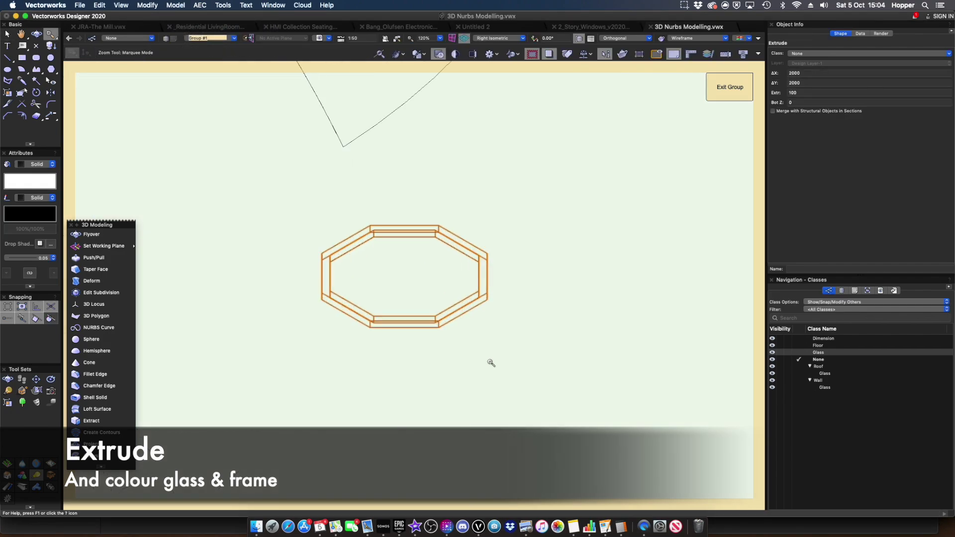
Step: Render the element in OpenGL and give the octagonal frame a solid grey fill
{"action": "key", "text": "super+shift+g"}
{"action": "key", "text": "x"}
{"action": "key", "text": "x"}
{"action": "left_click", "coordinate": [465, 191]}
{"action": "left_click", "coordinate": [30, 180]}
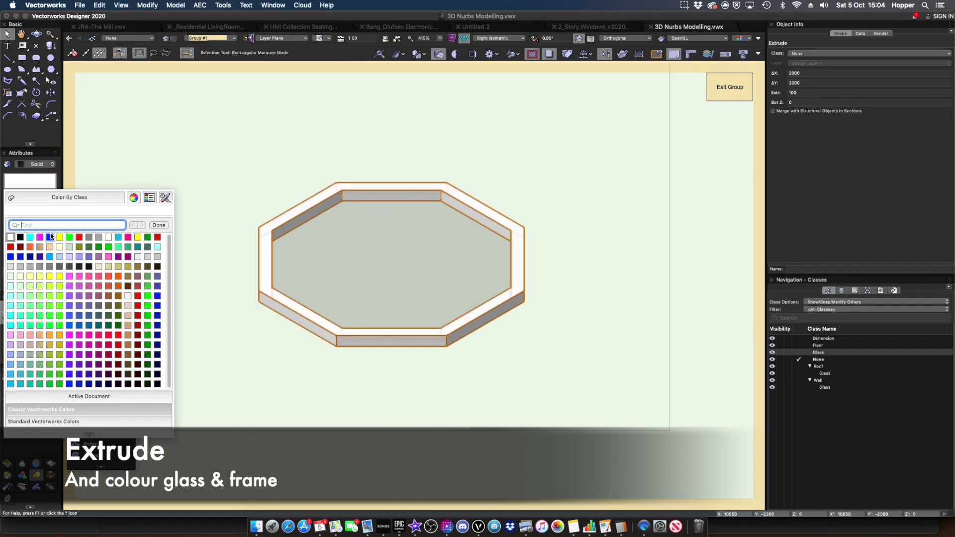
{"action": "left_click", "coordinate": [49, 267]}
Step: In the front view, move the thin glass pane up from the frame's lower edge into its thickness
{"action": "key", "text": "KP_2"}
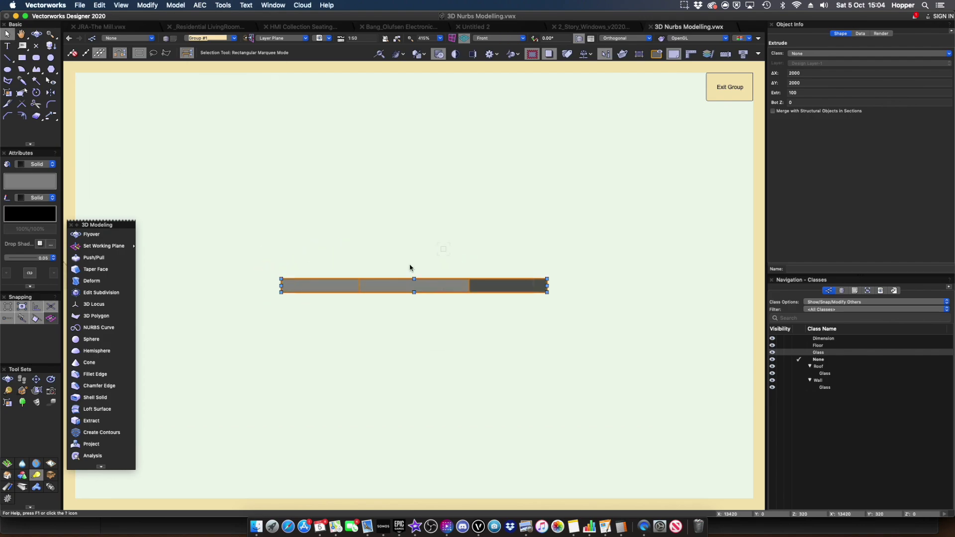
{"action": "key", "text": "b"}
{"action": "left_click_drag", "start_coordinate": [575, 304], "coordinate": [576, 304]}
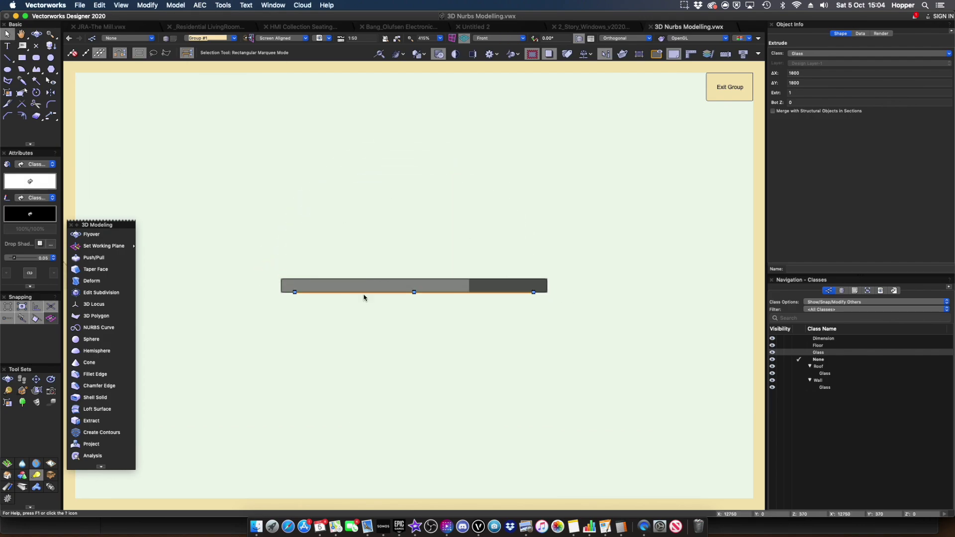
{"action": "key", "text": "b"}
{"action": "scroll", "coordinate": [297, 291], "scroll_direction": "up", "scroll_amount": 6}
{"action": "left_click_drag", "start_coordinate": [270, 298], "coordinate": [270, 241]}
{"action": "key", "text": "KP_3"}
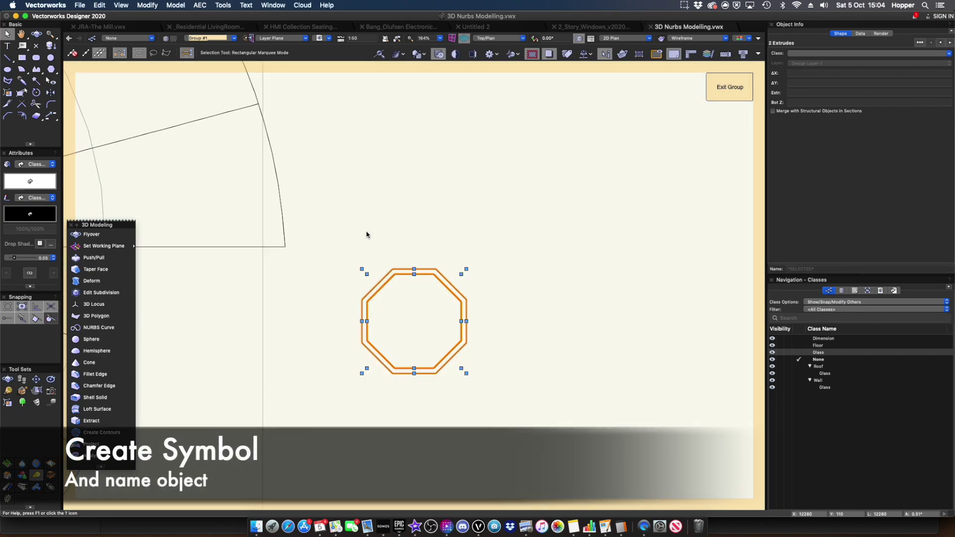
Step: Create a symbol named Window from the frame and pane, stored in the 3D Nurbs Modelling.vwx file
{"action": "left_click", "coordinate": [176, 5]}
{"action": "left_click", "coordinate": [179, 205]}
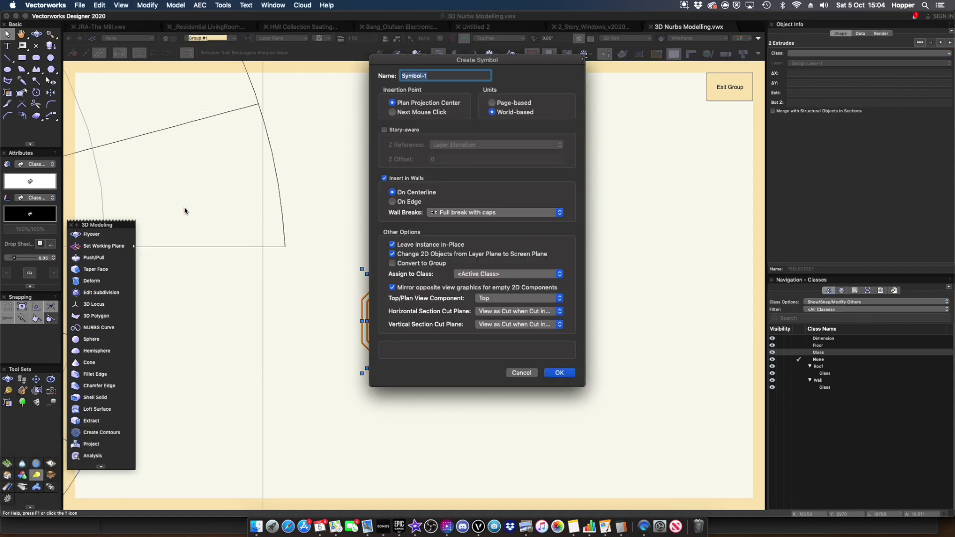
{"action": "key", "text": "Return"}
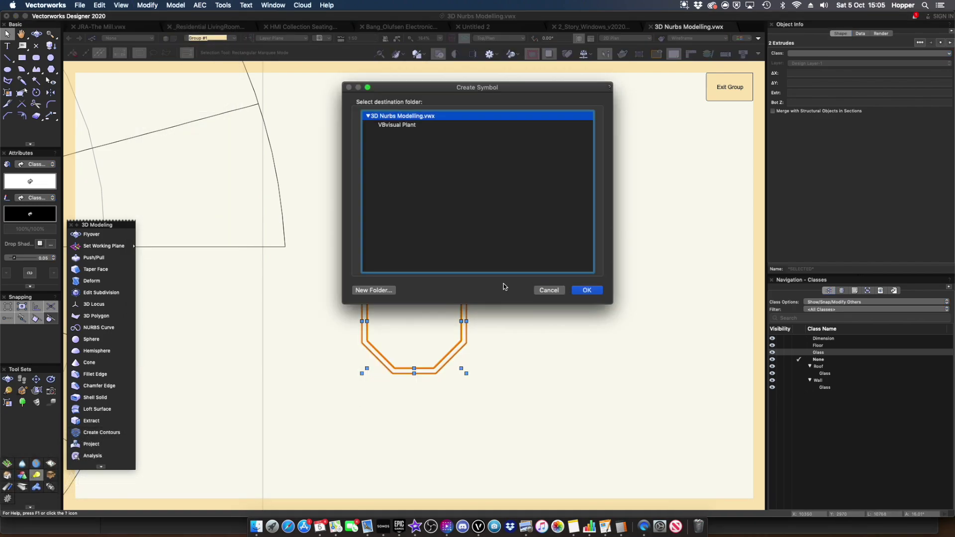
{"action": "key", "text": "Return"}
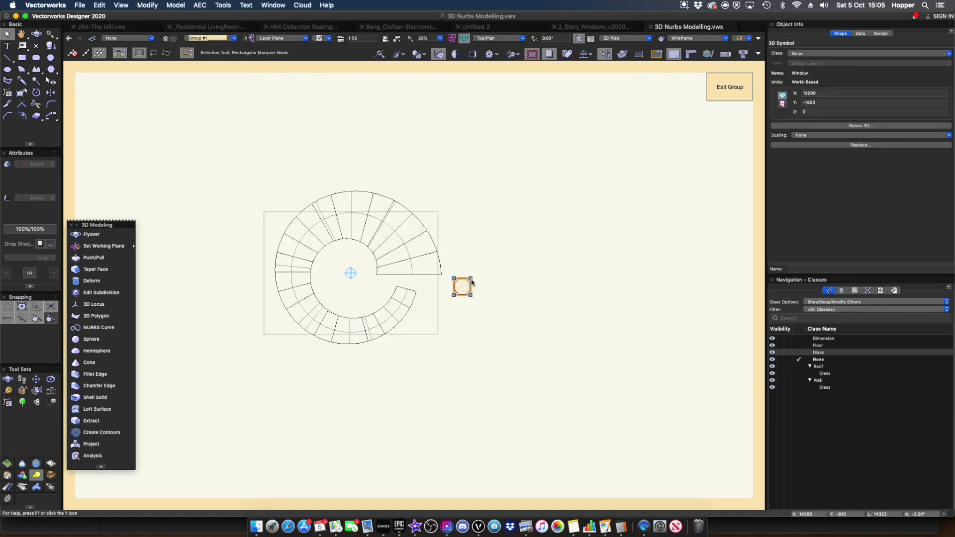
Step: Extract the roof's NURBS surface with the Extract tool in surface mode
{"action": "key", "text": "3"}
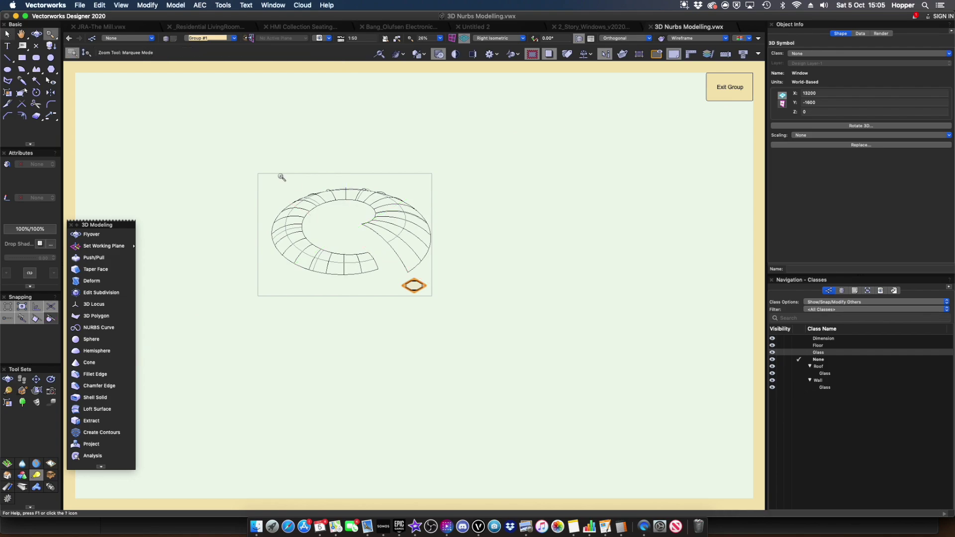
{"action": "scroll", "coordinate": [353, 224], "scroll_direction": "up", "scroll_amount": 3}
{"action": "left_click", "coordinate": [458, 279]}
{"action": "left_click", "coordinate": [491, 307]}
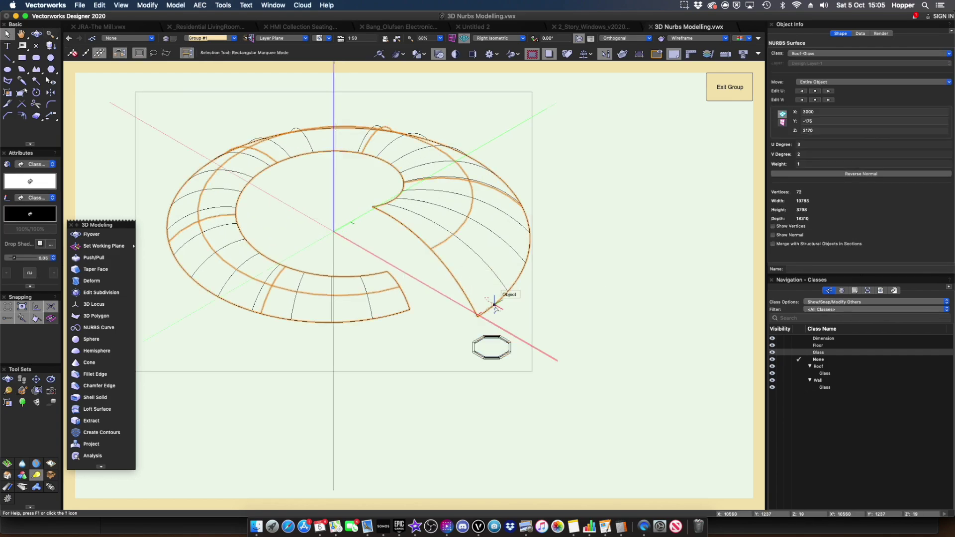
{"action": "left_click", "coordinate": [516, 311]}
{"action": "left_click", "coordinate": [92, 421]}
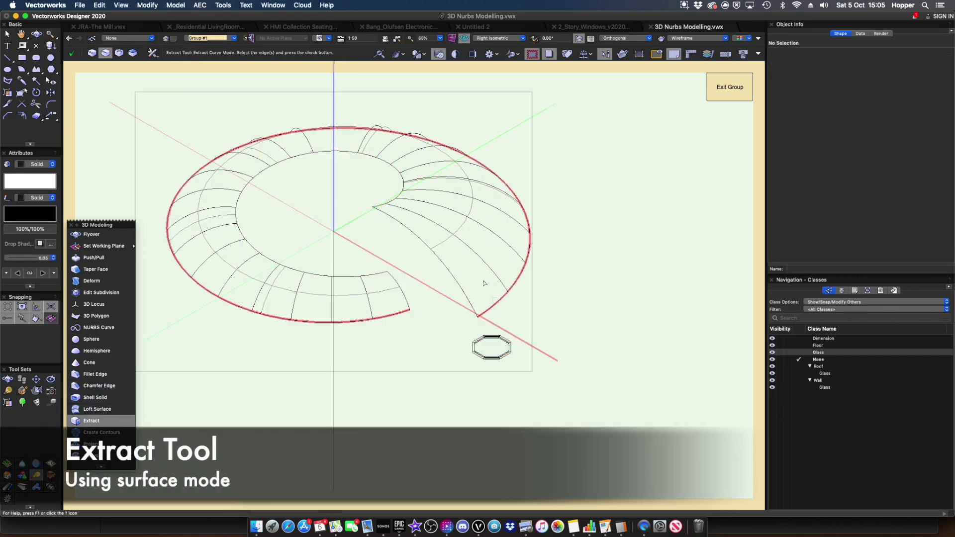
{"action": "left_click", "coordinate": [74, 53]}
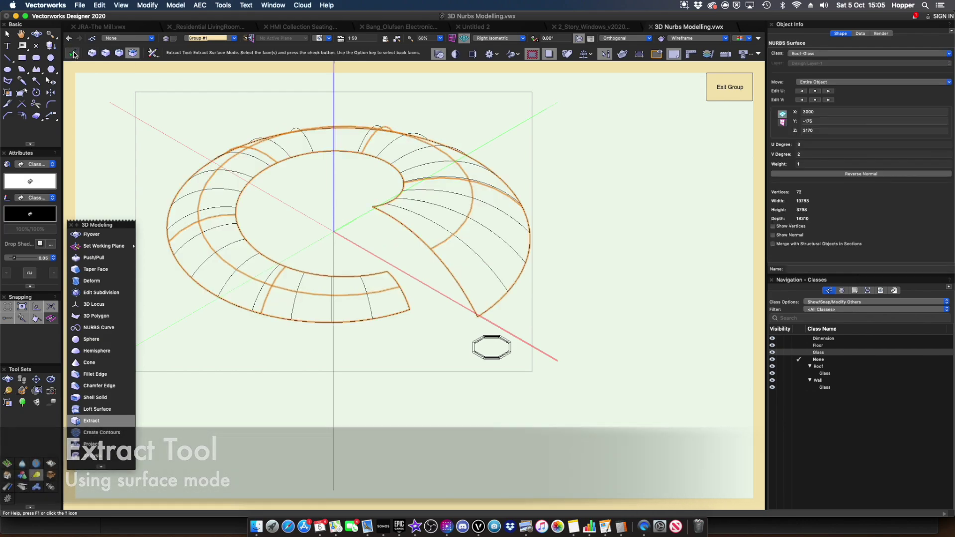
Step: Create a surface array of the Window symbol on the extracted surface with 10 by 10 repetitions and the base surface hidden
{"action": "key", "text": "x"}
{"action": "left_click", "coordinate": [491, 336], "text": "shift"}
{"action": "left_click", "coordinate": [177, 4]}
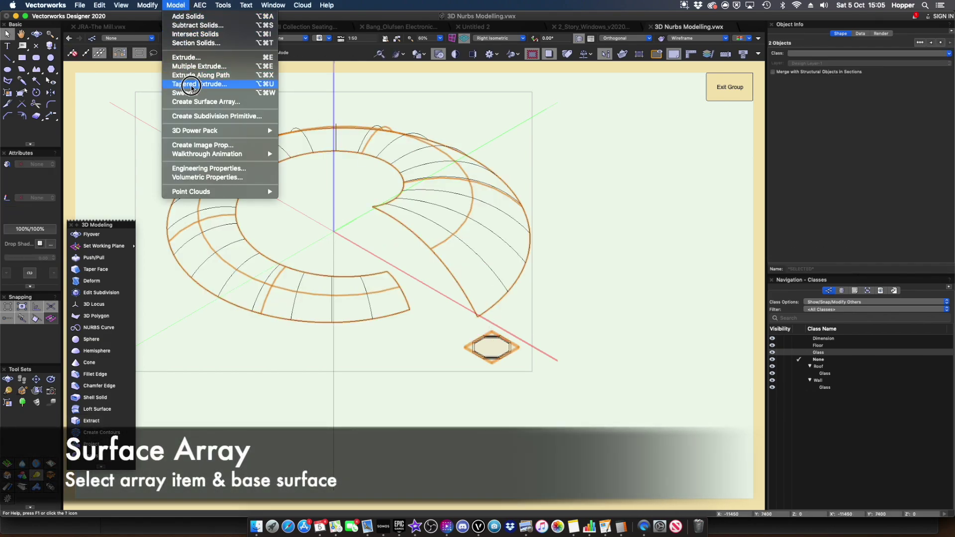
{"action": "left_click", "coordinate": [195, 102]}
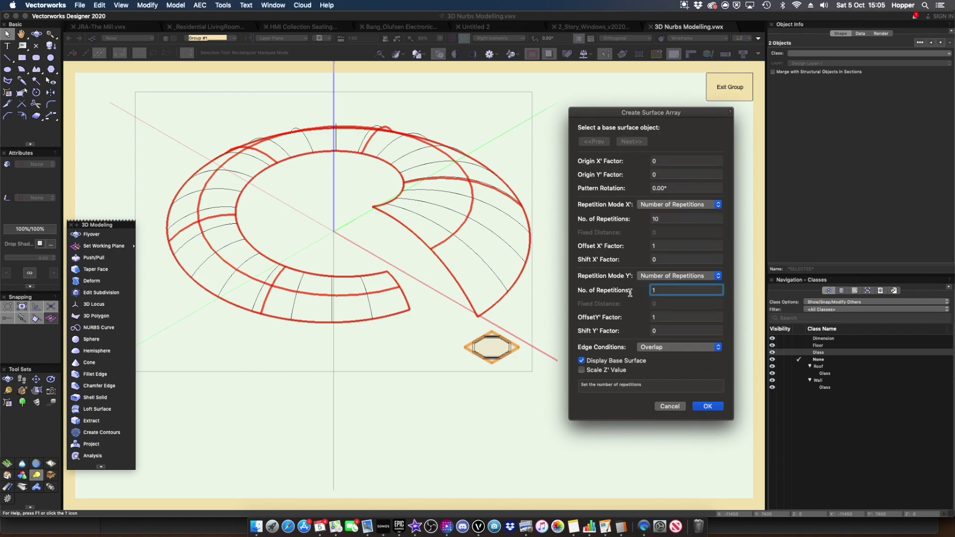
{"action": "type", "text": "0"}
{"action": "left_click", "coordinate": [581, 361]}
{"action": "key", "text": "Return"}
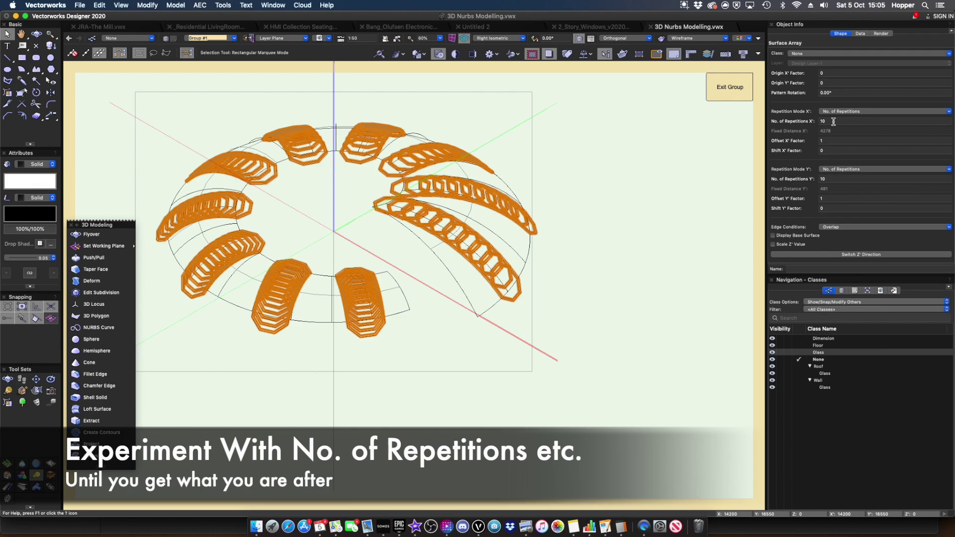
Step: Set the surface array to 20 repetitions in X and 4 in Y, and inspect it from another angle
{"action": "type", "text": "20"}
{"action": "key", "text": "Return"}
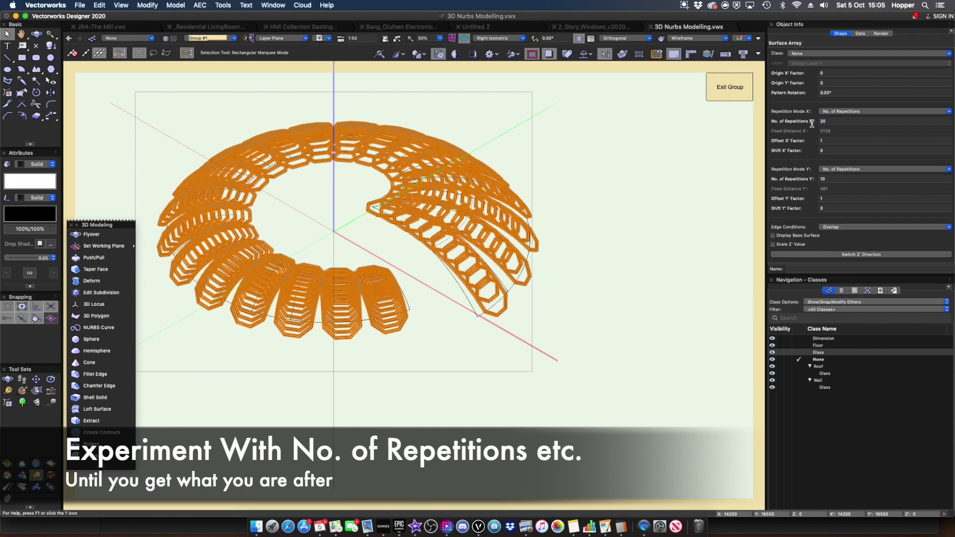
{"action": "left_click", "coordinate": [652, 209]}
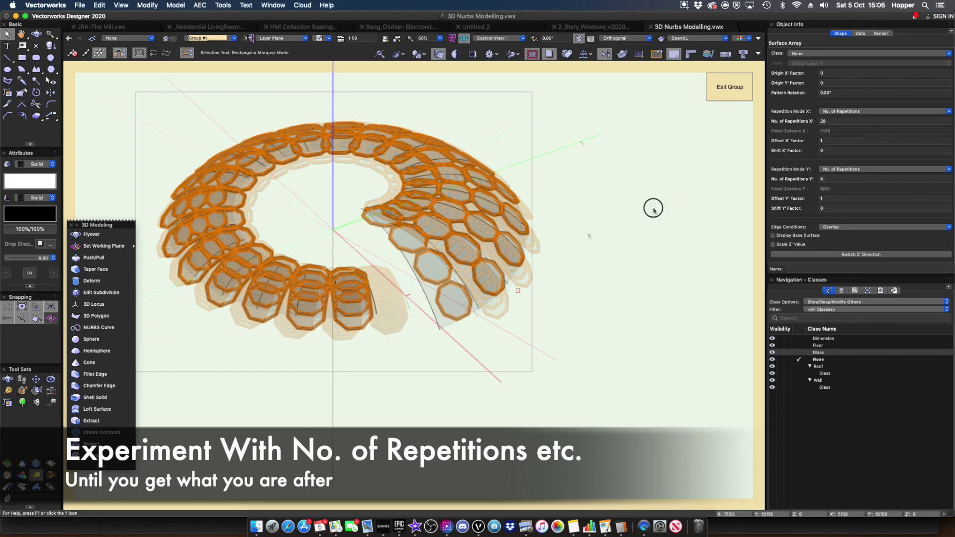
{"action": "key", "text": "shift+c"}
{"action": "mouse_move", "coordinate": [394, 350]}
{"action": "left_mouse_down"}
{"action": "mouse_move", "coordinate": [255, 336]}
{"action": "mouse_move", "coordinate": [252, 285]}
{"action": "mouse_move", "coordinate": [292, 360]}
{"action": "mouse_move", "coordinate": [553, 341]}
{"action": "mouse_move", "coordinate": [393, 353]}
{"action": "mouse_move", "coordinate": [273, 382]}
{"action": "mouse_move", "coordinate": [200, 421]}
{"action": "mouse_move", "coordinate": [398, 332]}
{"action": "left_mouse_up"}
{"action": "left_click", "coordinate": [442, 298]}
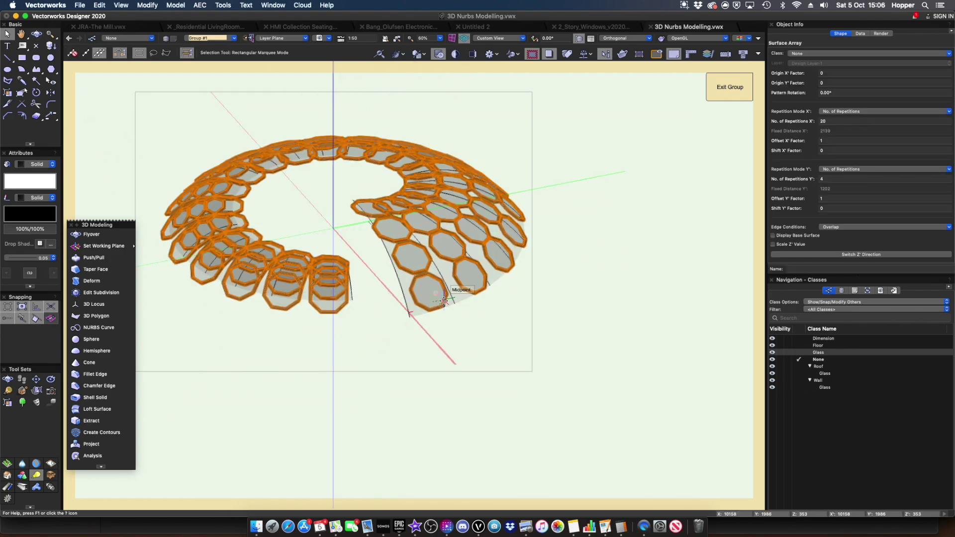
Step: Edit the surface array's item and scale the Window symbol down
{"action": "double_click", "coordinate": [443, 301]}
{"action": "left_click", "coordinate": [448, 147]}
{"action": "left_click", "coordinate": [499, 213]}
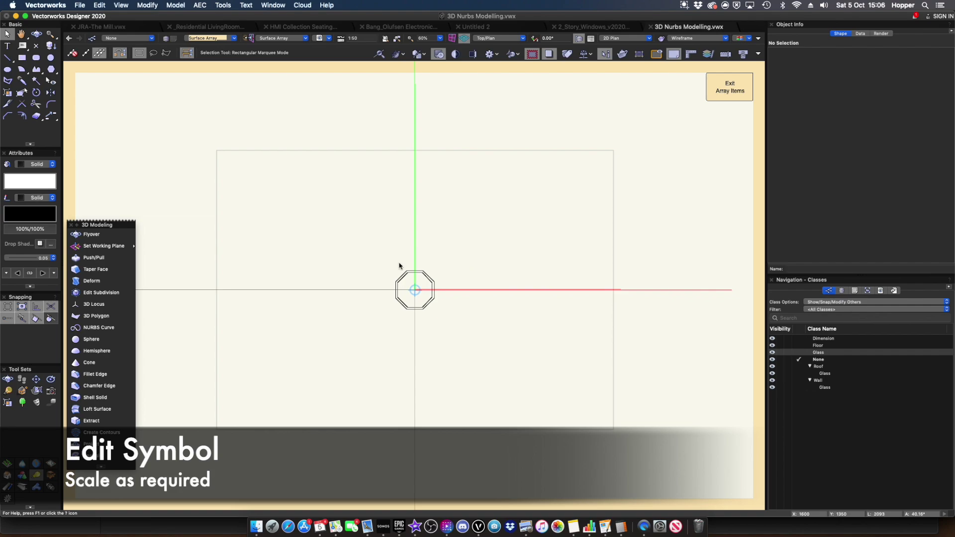
{"action": "left_click", "coordinate": [399, 271]}
{"action": "left_click", "coordinate": [818, 150]}
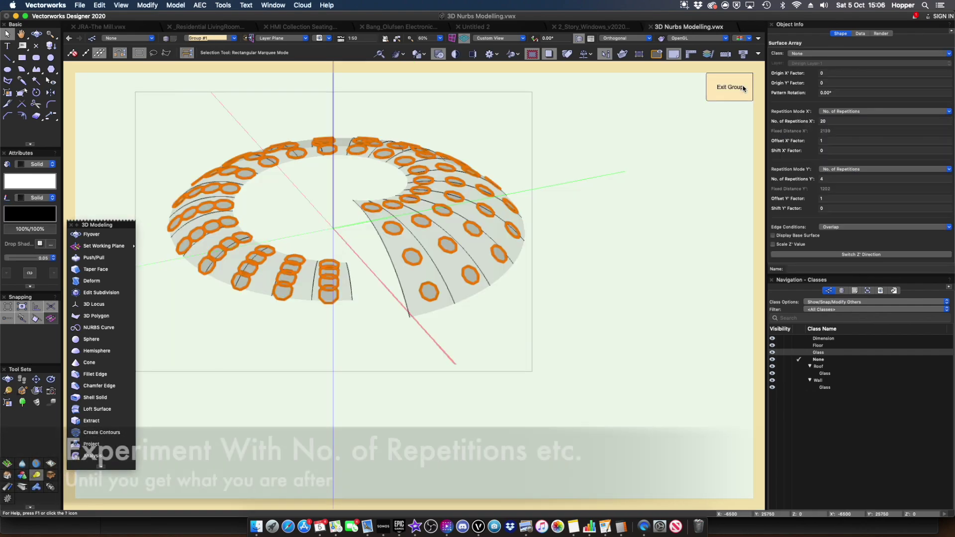
Step: Set the surface array to 36 repetitions in X and 8 in Y
{"action": "type", "text": "36"}
{"action": "key", "text": "Return"}
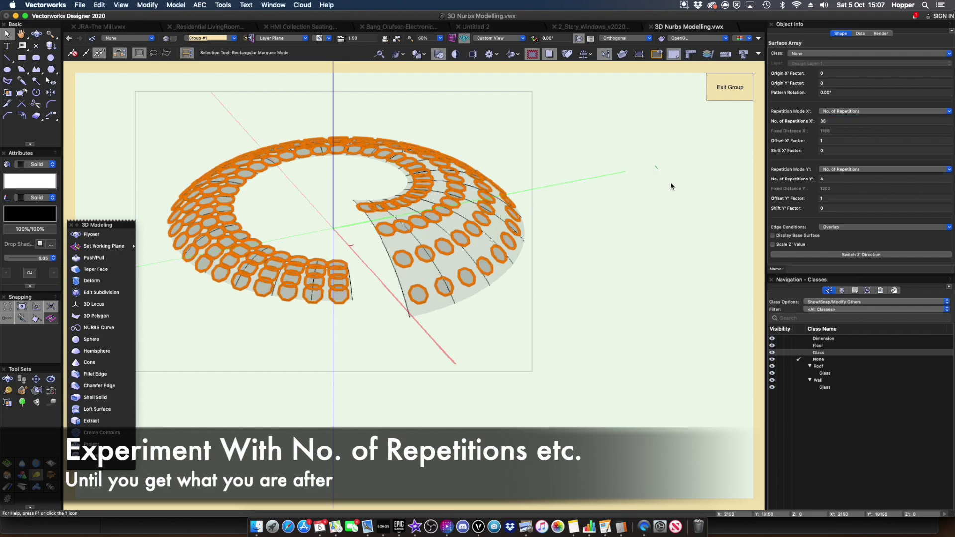
{"action": "key", "text": "Return"}
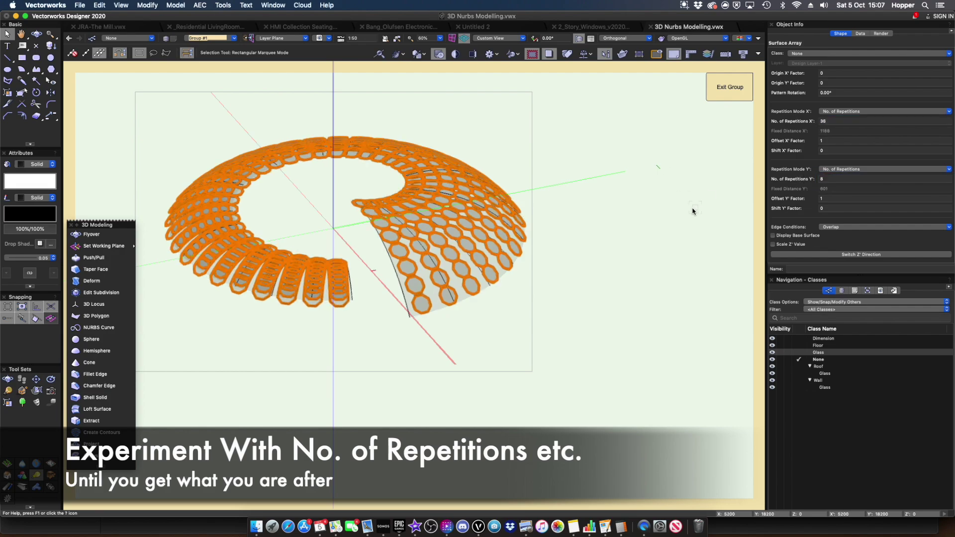
Step: Exit the roof group and examine the whole model with its window array up close
{"action": "left_click", "coordinate": [569, 255]}
{"action": "middle_click_drag", "start_coordinate": [401, 344], "coordinate": [445, 344], "text": "super"}
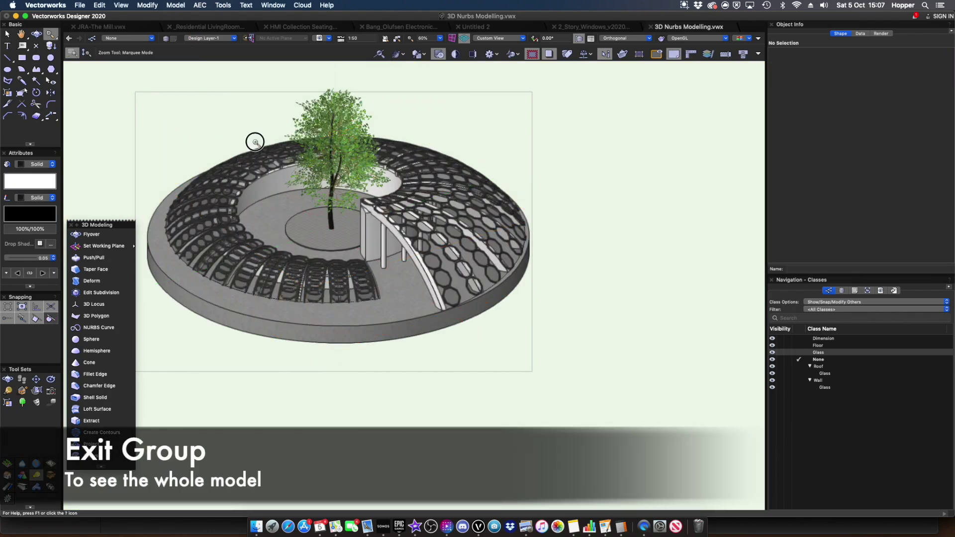
{"action": "left_click_drag", "start_coordinate": [253, 143], "coordinate": [485, 370]}
{"action": "middle_click_drag", "start_coordinate": [429, 321], "coordinate": [495, 338], "text": "super"}
{"action": "key", "text": "x"}
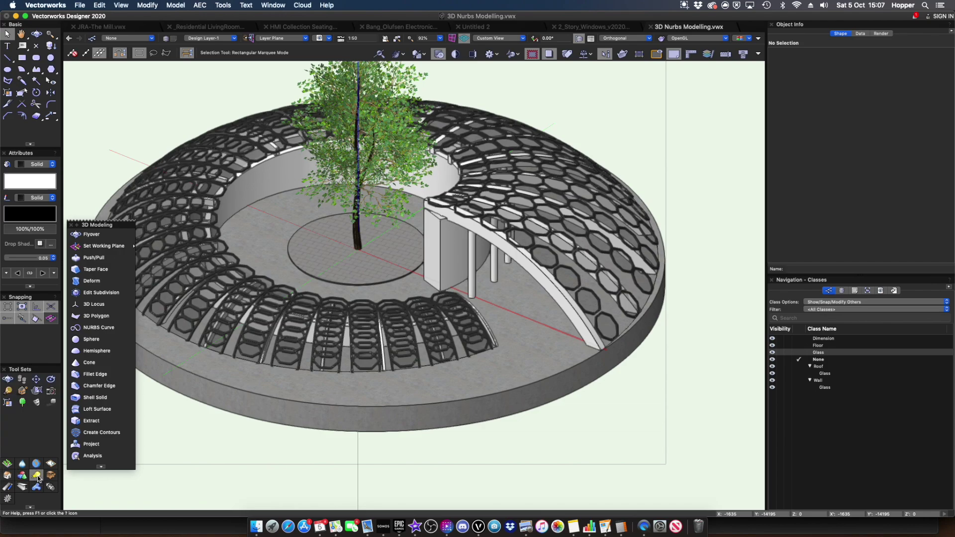
Step: Place a heliodon beside the building, located in London, United Kingdom, and render the model in OpenGL
{"action": "left_click", "coordinate": [23, 392]}
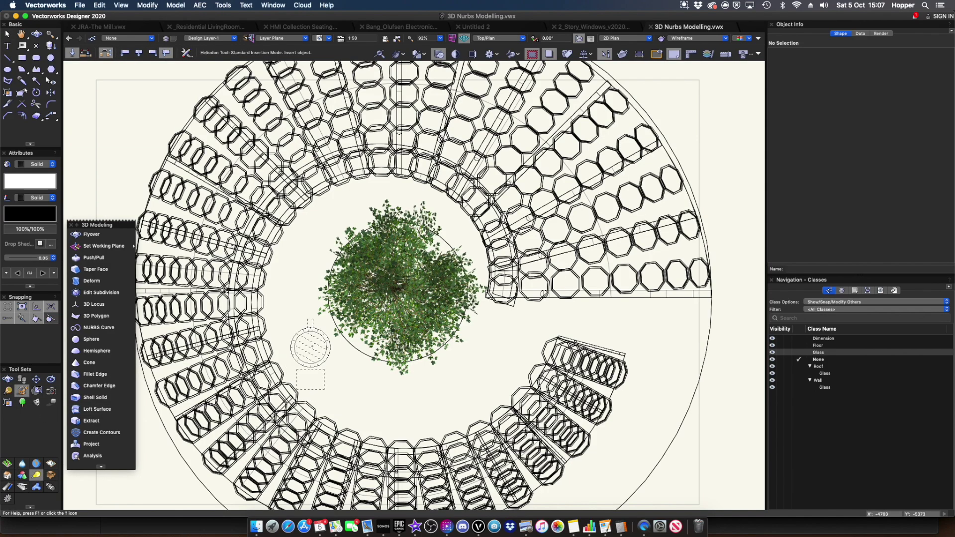
{"action": "left_click", "coordinate": [495, 394]}
{"action": "left_click", "coordinate": [442, 175]}
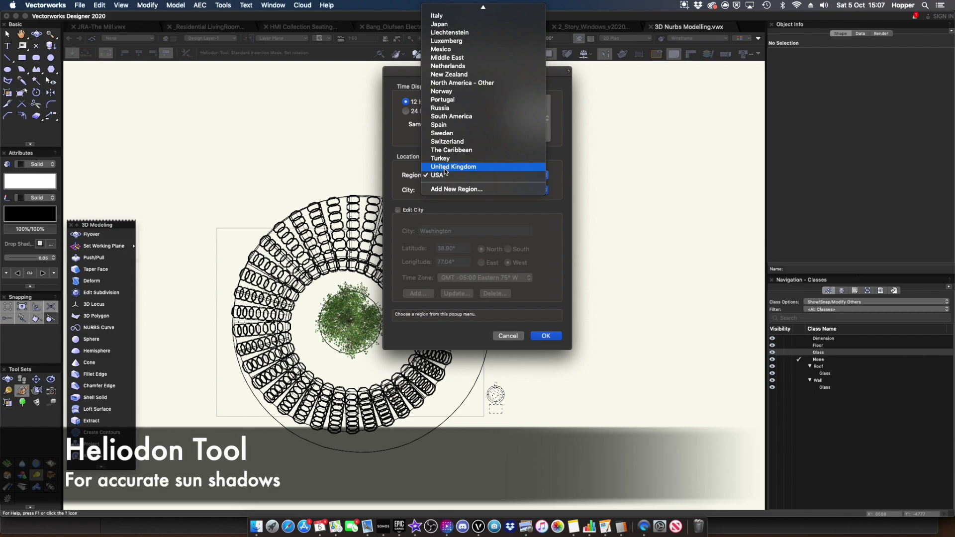
{"action": "left_click", "coordinate": [443, 166]}
{"action": "left_click", "coordinate": [443, 189]}
{"action": "left_click", "coordinate": [449, 324]}
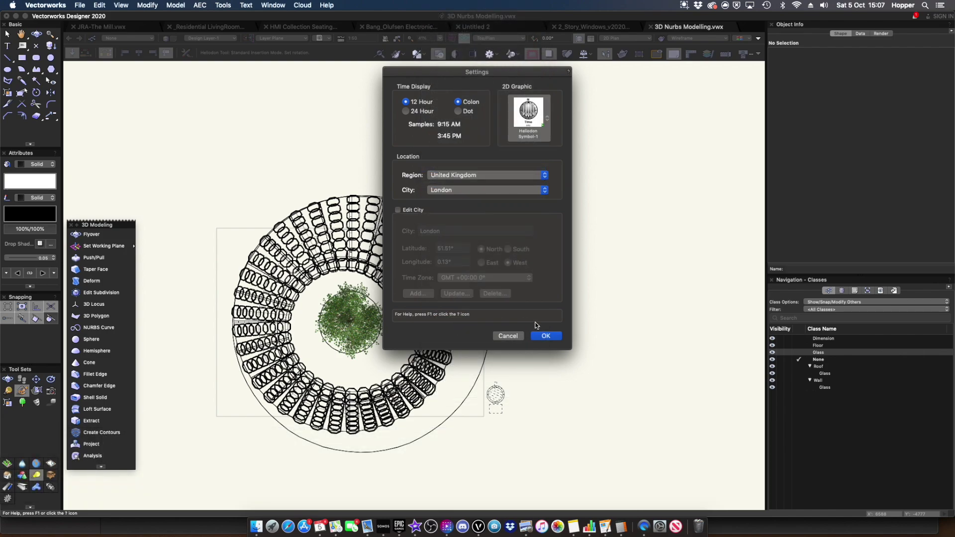
{"action": "left_click", "coordinate": [553, 335]}
{"action": "left_click", "coordinate": [693, 39]}
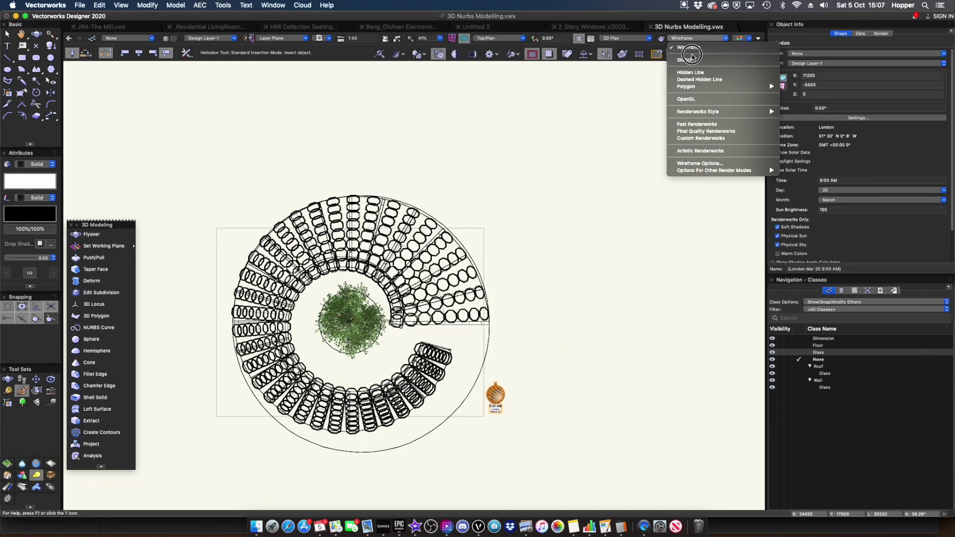
{"action": "left_click", "coordinate": [683, 106]}
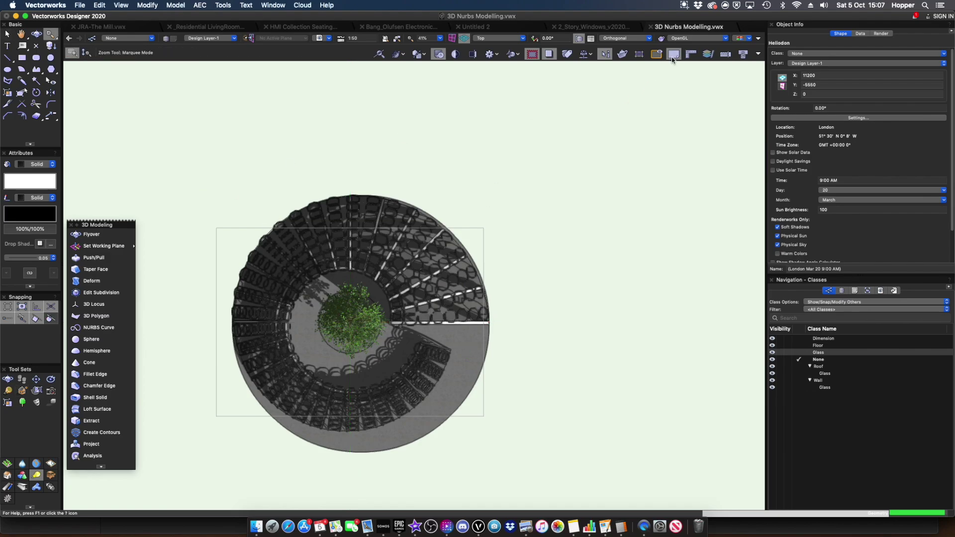
Step: In the lighting options, set the ambient brightness to 65% and enable ambient occlusion with strength 75% and size 500
{"action": "left_click_drag", "start_coordinate": [222, 194], "coordinate": [518, 449]}
{"action": "key", "text": "x"}
{"action": "left_click", "coordinate": [120, 5]}
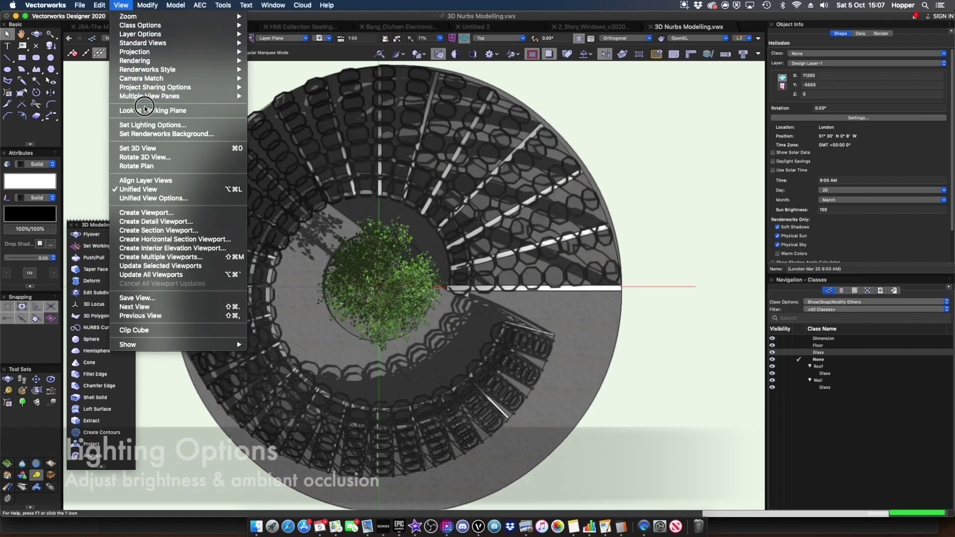
{"action": "left_click", "coordinate": [140, 126]}
{"action": "left_click_drag", "start_coordinate": [505, 68], "coordinate": [664, 90]}
{"action": "left_click_drag", "start_coordinate": [617, 157], "coordinate": [642, 157]}
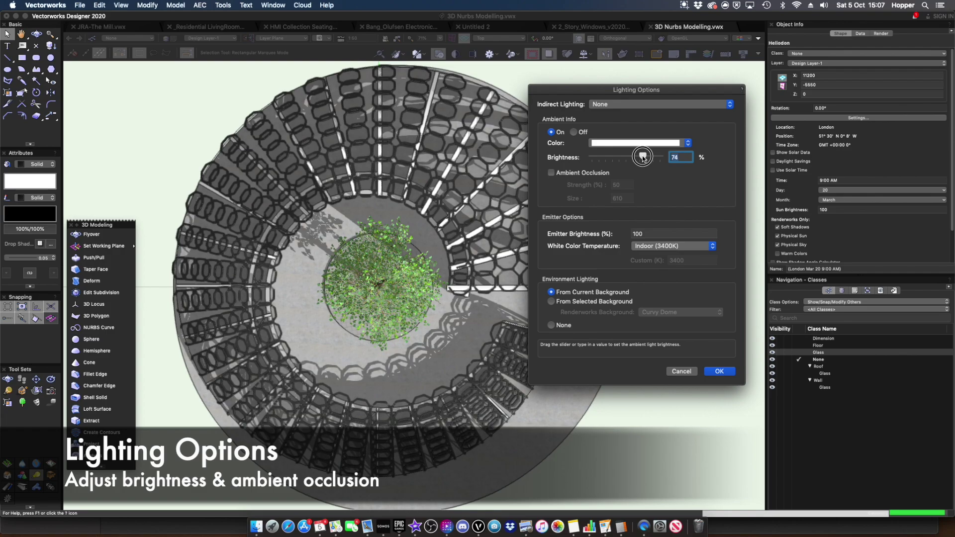
{"action": "type", "text": "65"}
{"action": "left_click", "coordinate": [551, 173]}
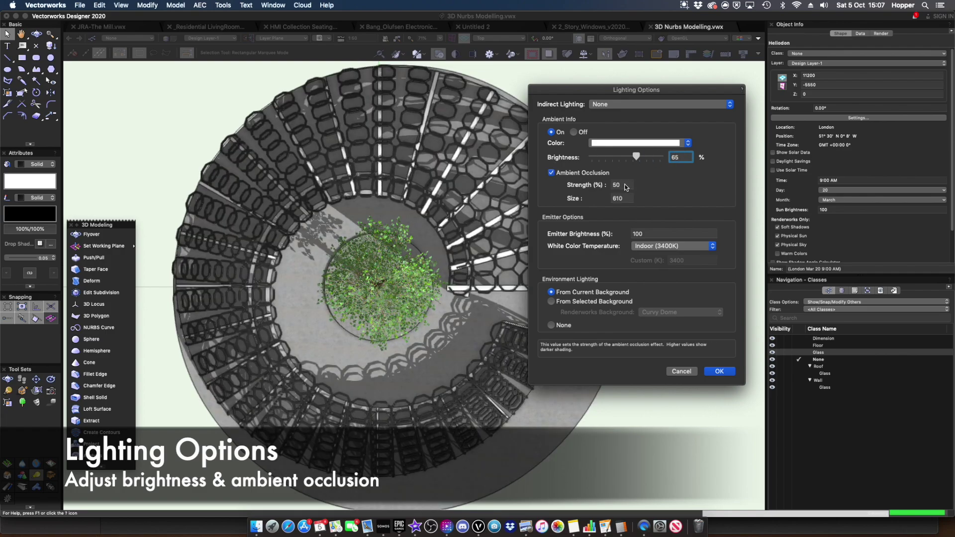
{"action": "key", "text": "Tab"}
{"action": "type", "text": "500"}
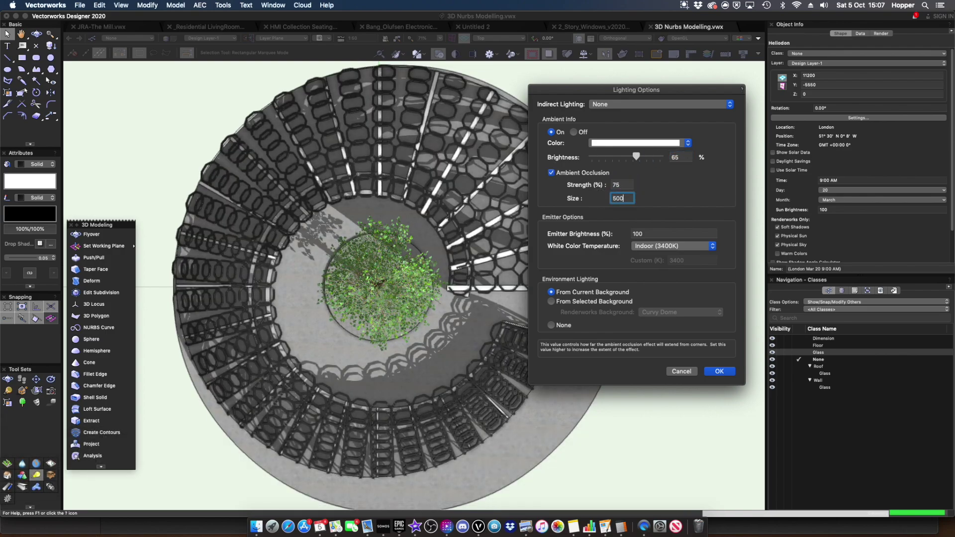
{"action": "key", "text": "Tab"}
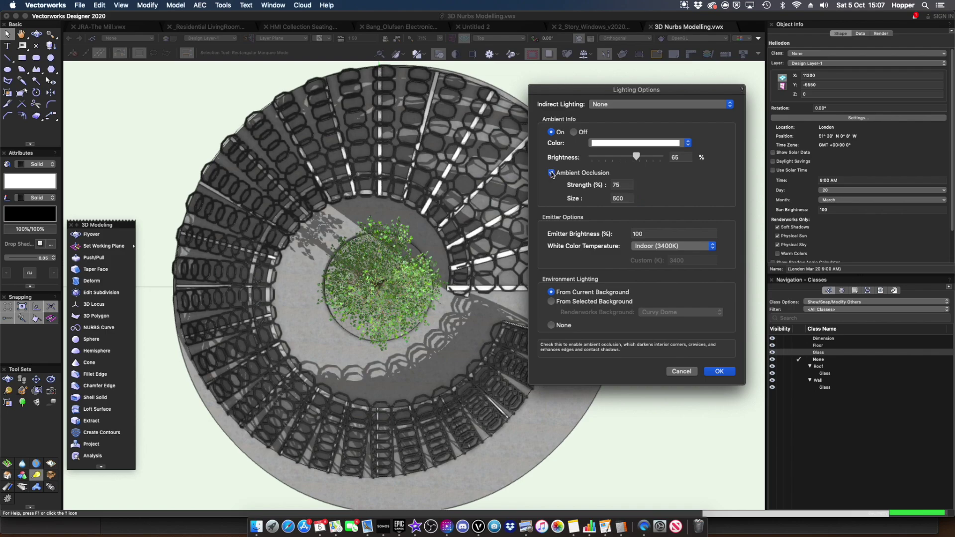
{"action": "left_click", "coordinate": [719, 372]}
Step: Use the heliodon's interactive solar animation to shift the sun to 4 July at 3:54 PM
{"action": "scroll", "coordinate": [850, 237], "scroll_direction": "down", "scroll_amount": 2}
{"action": "left_click", "coordinate": [840, 257]}
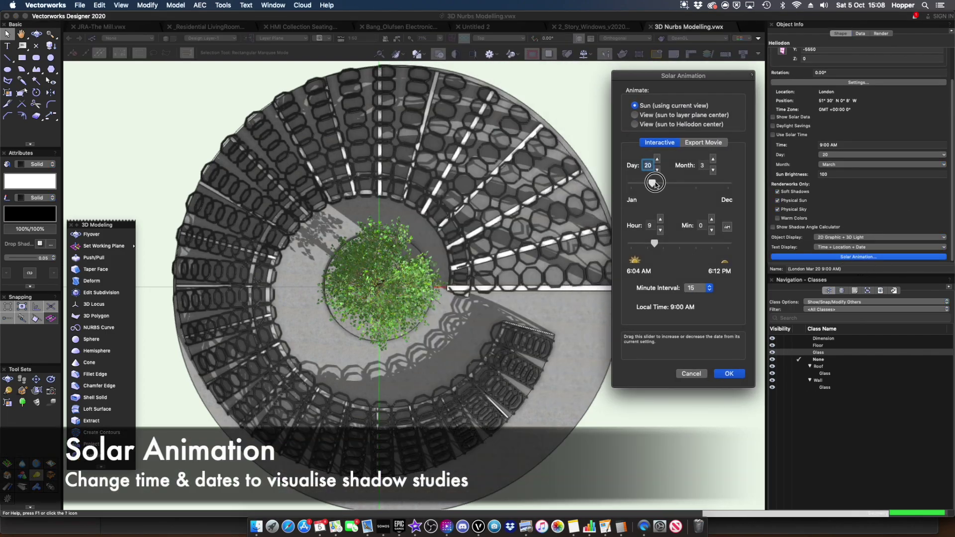
{"action": "left_click_drag", "start_coordinate": [651, 182], "coordinate": [680, 184]}
{"action": "left_click_drag", "start_coordinate": [655, 243], "coordinate": [704, 246]}
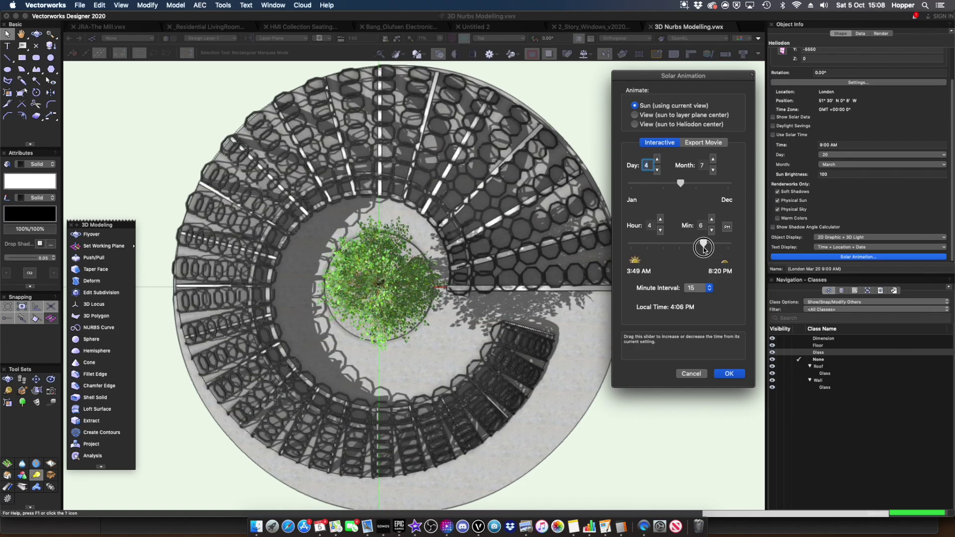
{"action": "left_click", "coordinate": [730, 374]}
Step: Examine the whole lit building from an elevated angle and a low angle, declining the backup copy
{"action": "key", "text": "shift+c"}
{"action": "left_click_drag", "start_coordinate": [593, 419], "coordinate": [466, 243]}
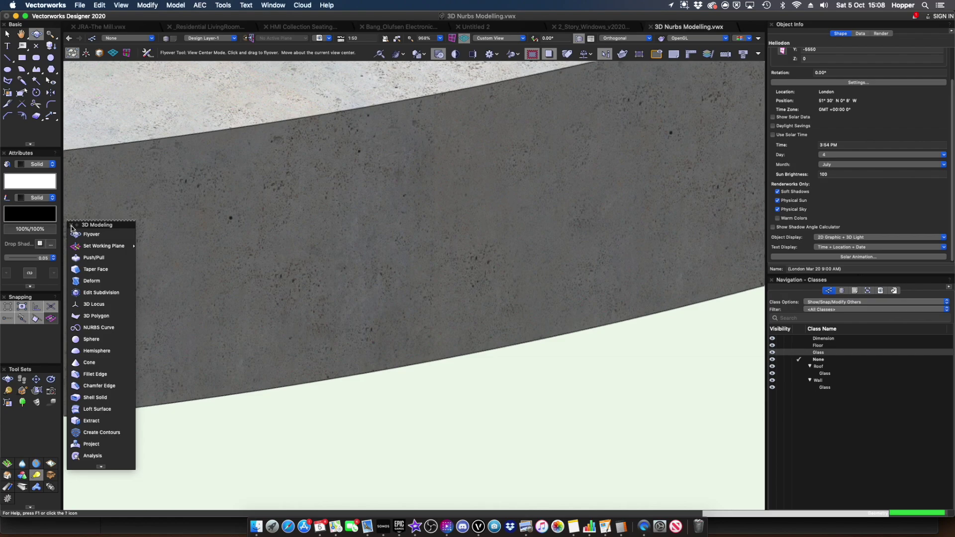
{"action": "key", "text": "c"}
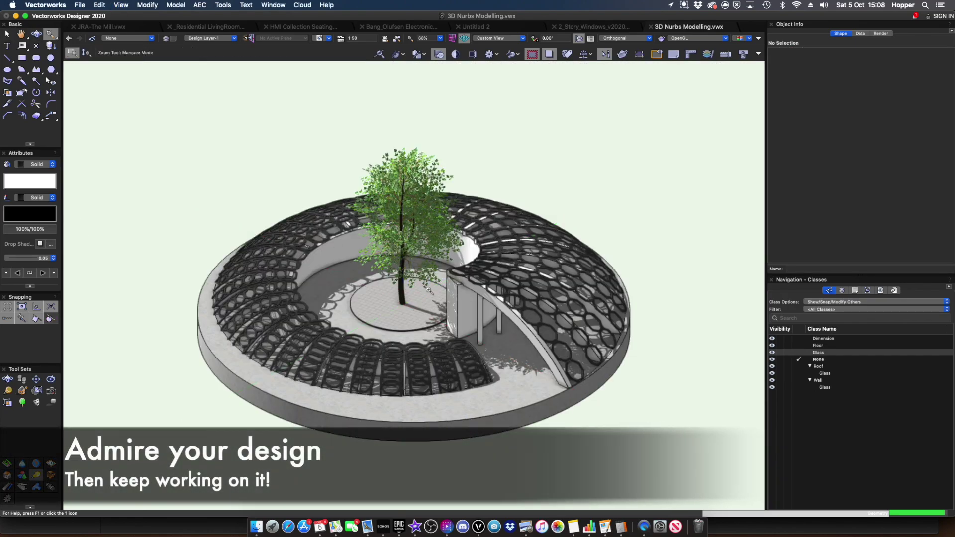
{"action": "key", "text": "shift+c"}
{"action": "left_click_drag", "start_coordinate": [428, 291], "coordinate": [437, 187]}
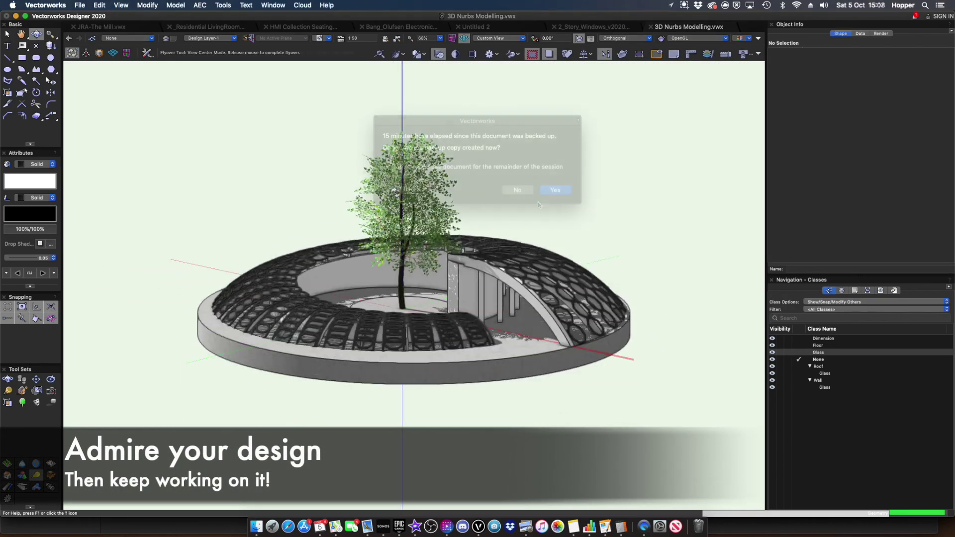
{"action": "left_click", "coordinate": [512, 192]}
Step: Group the curved wall shell under the roof and open that group for editing
{"action": "key", "text": "super+5"}
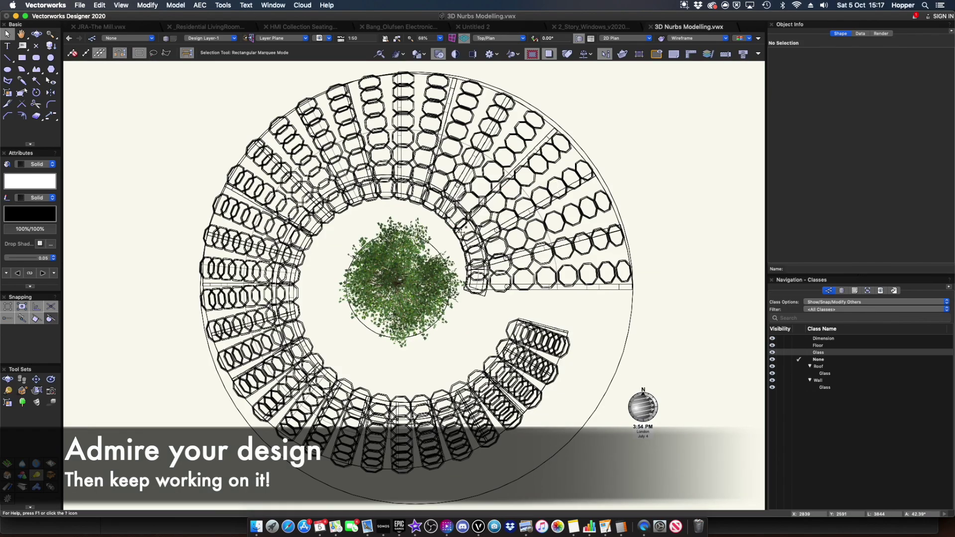
{"action": "key", "text": "3"}
{"action": "left_click", "coordinate": [463, 282]}
{"action": "left_click", "coordinate": [149, 4]}
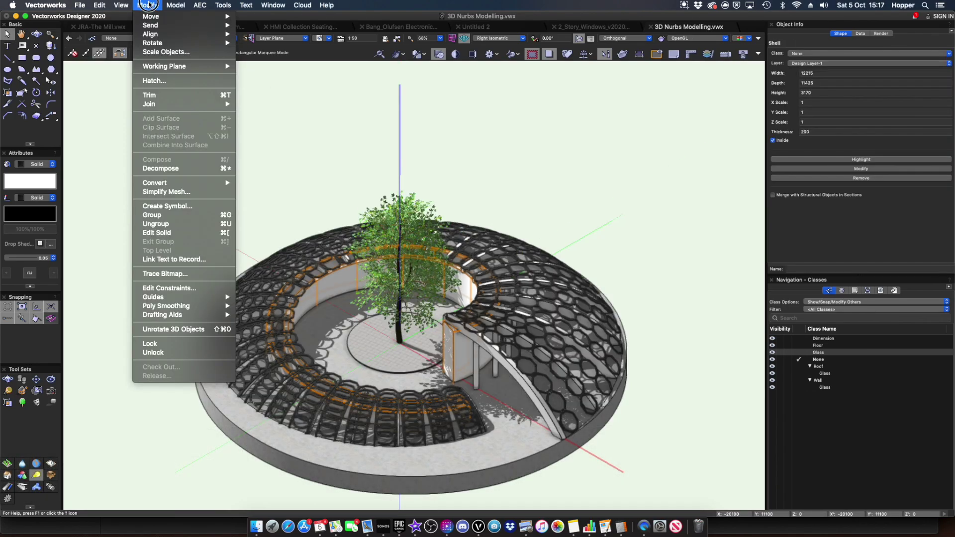
{"action": "left_click", "coordinate": [152, 214]}
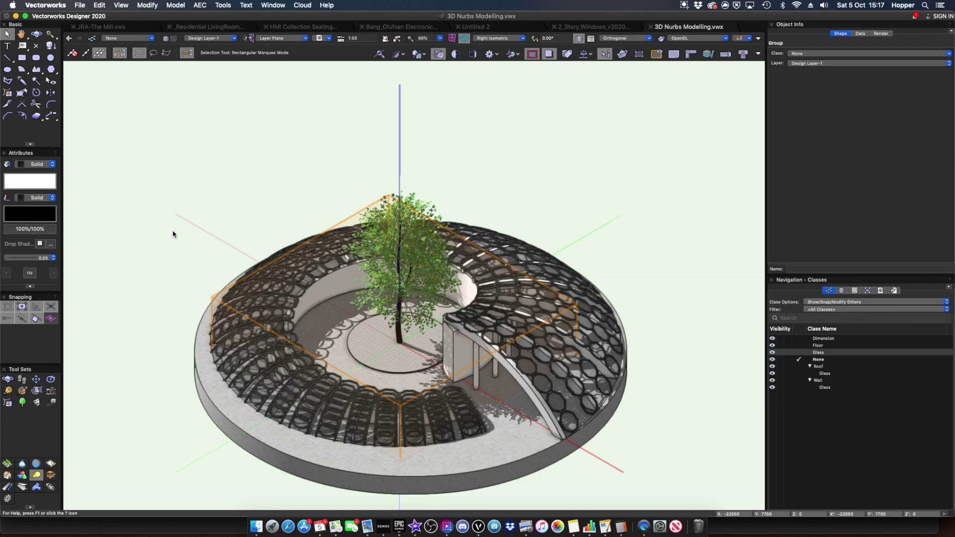
{"action": "left_click", "coordinate": [491, 200]}
Step: In plan, draw a line about 7356 mm long from the ring's centre across the wall, and rotate a duplicate counter-clockwise about the centre
{"action": "key", "text": "super+5"}
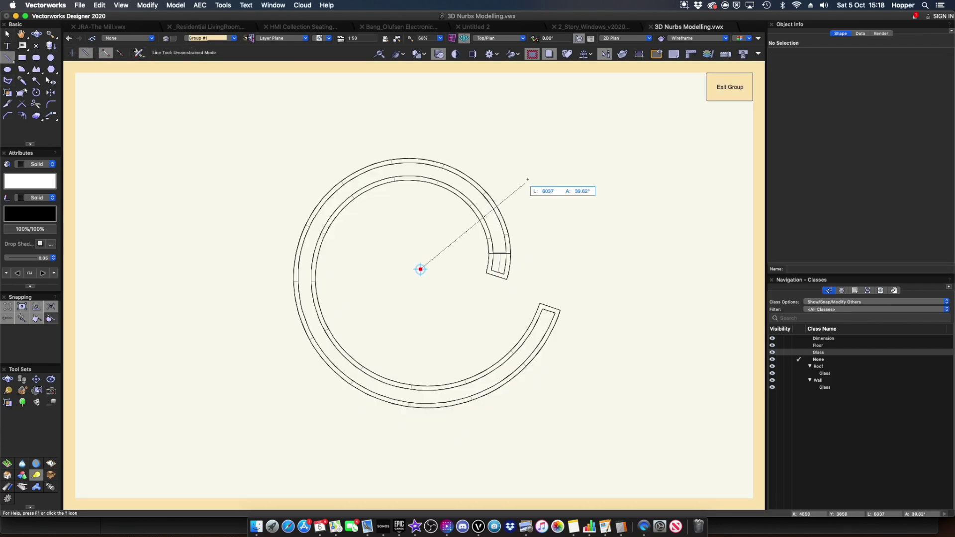
{"action": "left_click", "coordinate": [546, 169]}
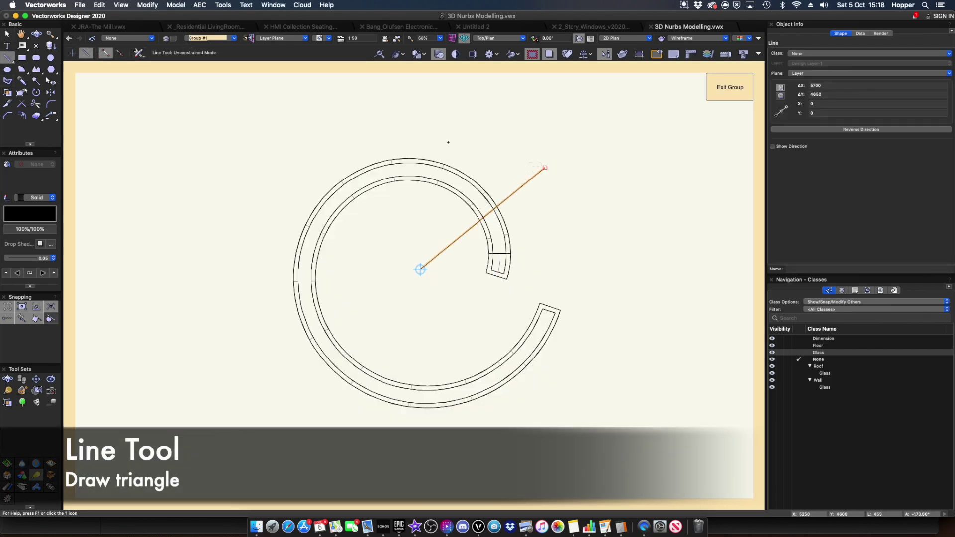
{"action": "key", "text": "alt+="}
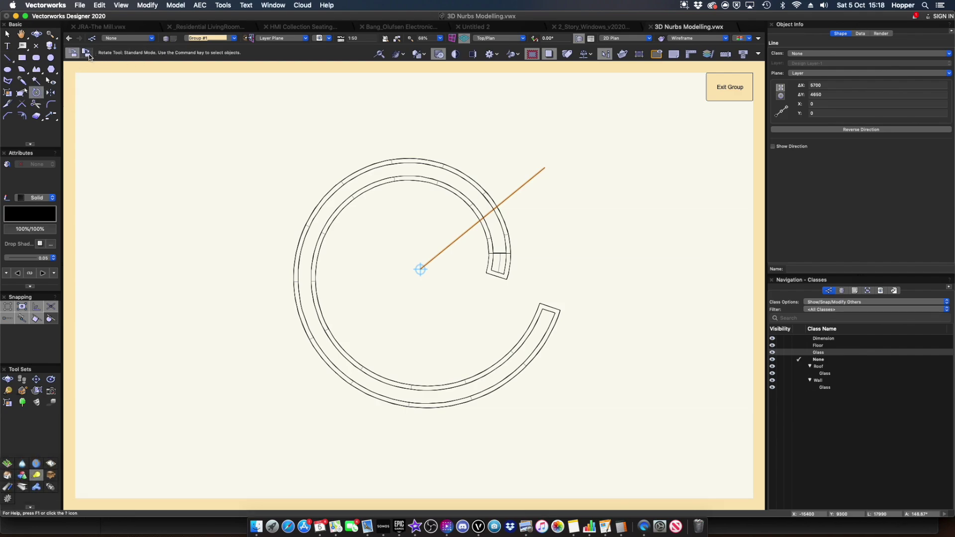
{"action": "left_click", "coordinate": [85, 53]}
{"action": "left_click", "coordinate": [421, 269]}
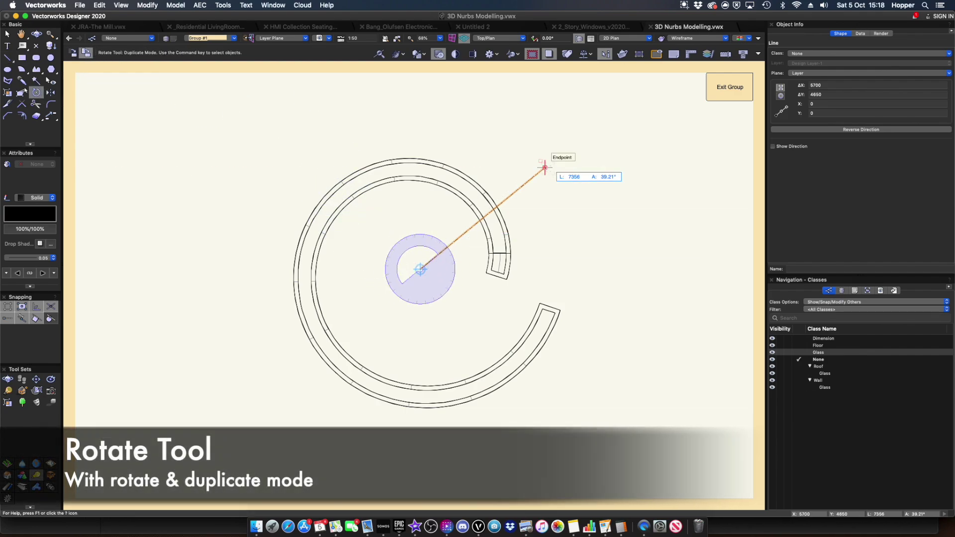
{"action": "left_click", "coordinate": [470, 138]}
Step: Select both radial lines and rotate duplicates about the centre twice, across the wall's west and southwest parts
{"action": "left_click", "coordinate": [513, 194], "text": "shift"}
{"action": "key", "text": "shift+r"}
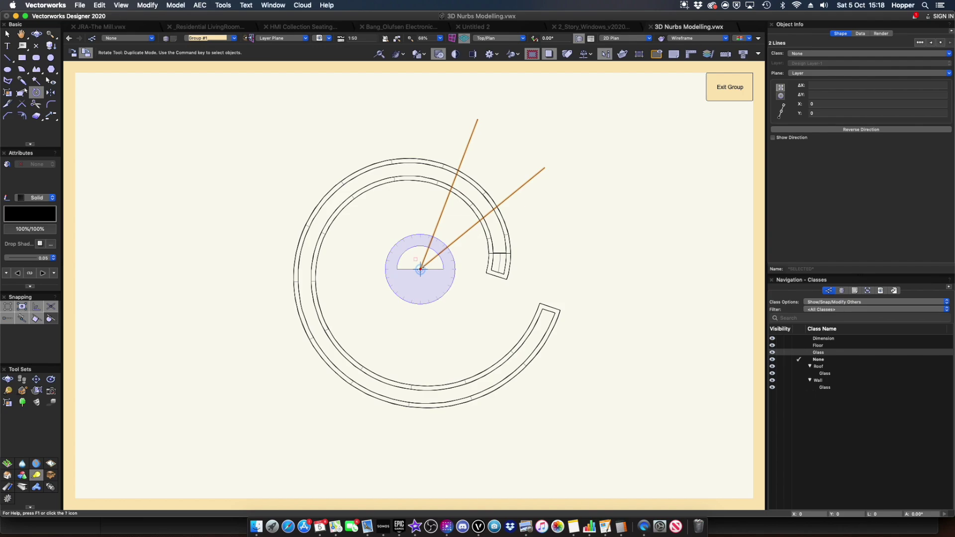
{"action": "left_click", "coordinate": [274, 286]}
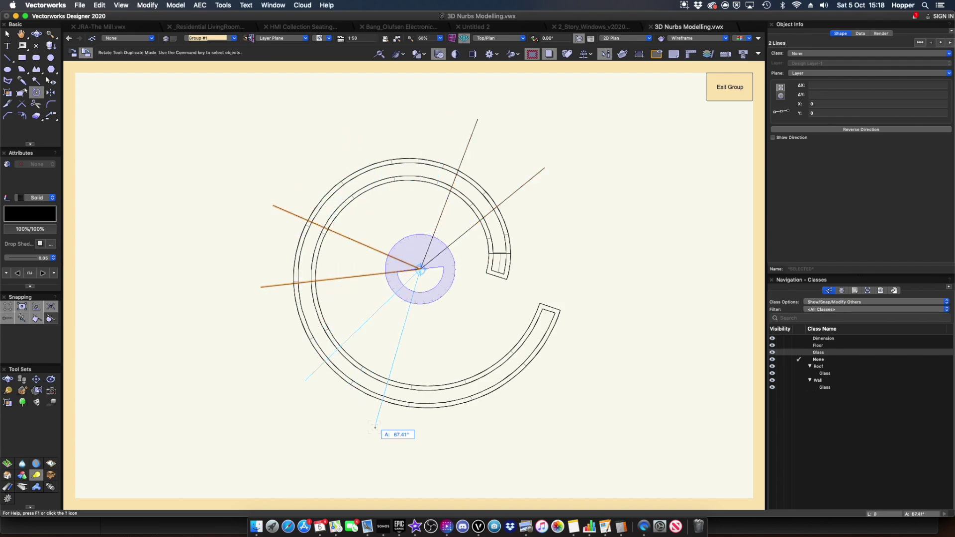
{"action": "key", "text": "Return"}
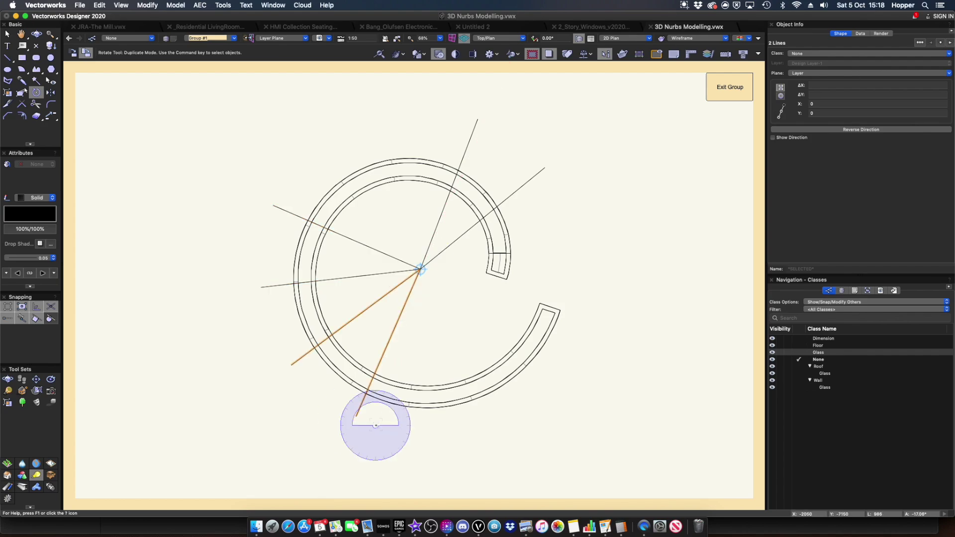
Step: Join the outer ends of each pair of radial lines with a line to close three triangles
{"action": "key", "text": "2"}
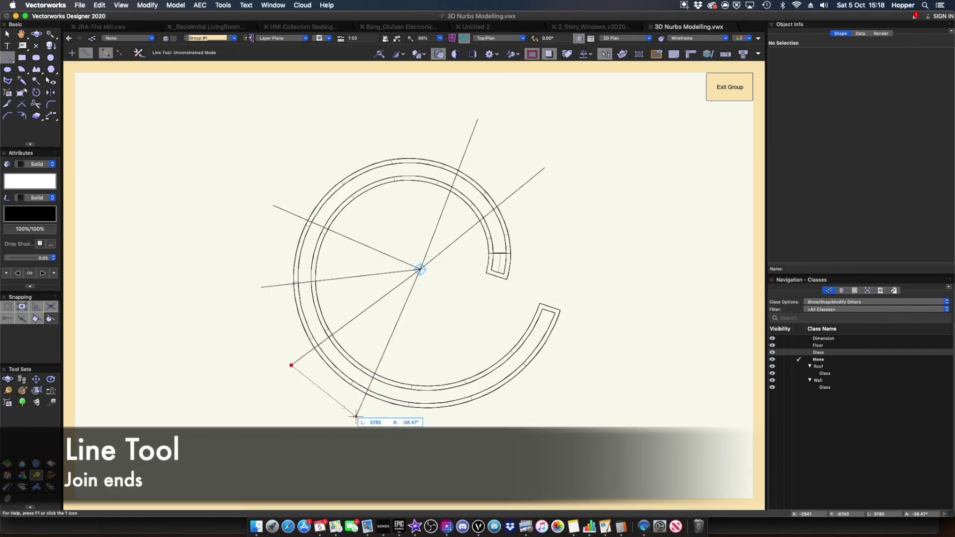
{"action": "left_click", "coordinate": [355, 416]}
{"action": "left_click", "coordinate": [261, 287]}
{"action": "left_click", "coordinate": [273, 206]}
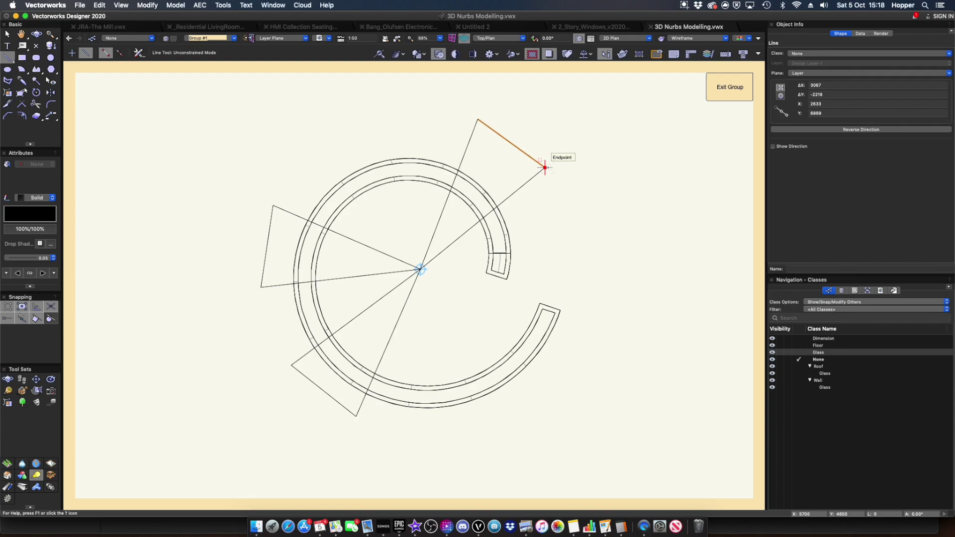
Step: Compose the three lines of the northeast triangle into one polygon and give it a solid fill
{"action": "left_click_drag", "start_coordinate": [399, 97], "coordinate": [557, 295]}
{"action": "right_click", "coordinate": [436, 225]}
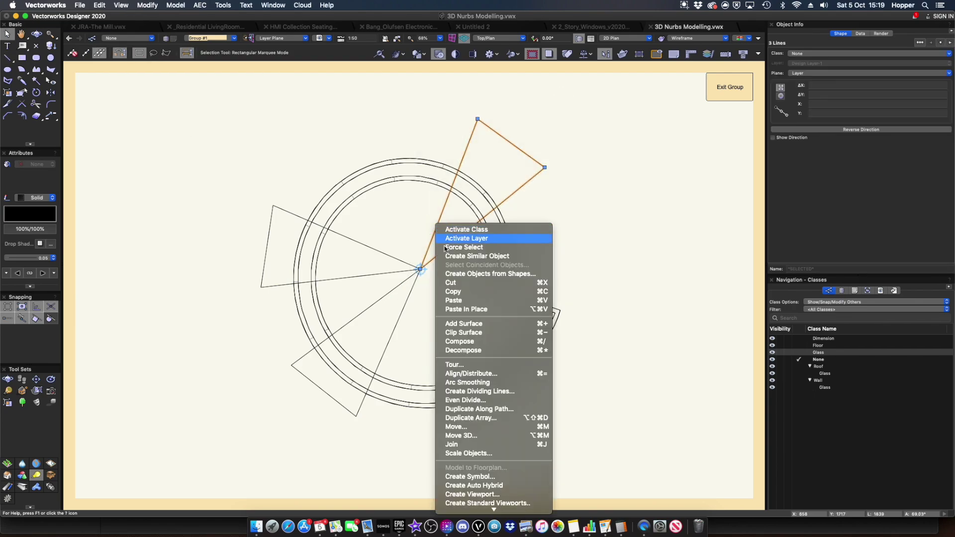
{"action": "left_click", "coordinate": [459, 341]}
{"action": "left_click", "coordinate": [38, 173]}
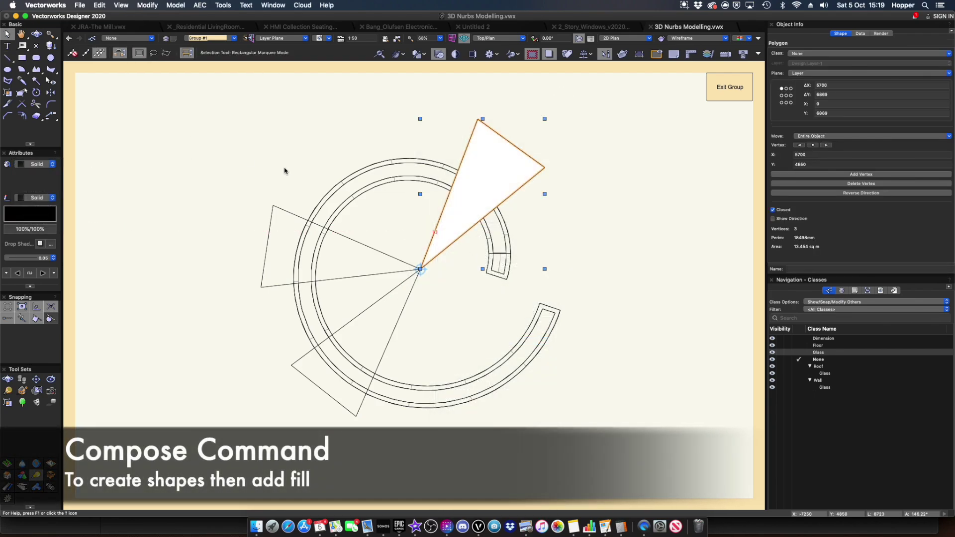
Step: Compose the lines of the west and southwest triangles into polygons and give each a solid fill
{"action": "left_click", "coordinate": [351, 237]}
{"action": "left_click", "coordinate": [147, 5]}
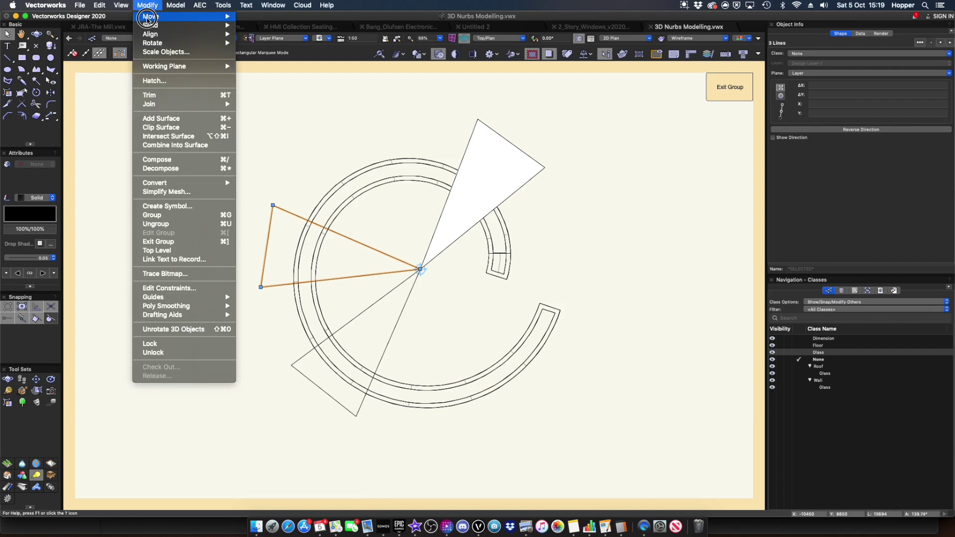
{"action": "left_click", "coordinate": [168, 159]}
{"action": "left_click", "coordinate": [40, 174]}
{"action": "left_click_drag", "start_coordinate": [256, 447], "coordinate": [442, 268]}
{"action": "left_click", "coordinate": [148, 5]}
{"action": "left_click", "coordinate": [154, 160]}
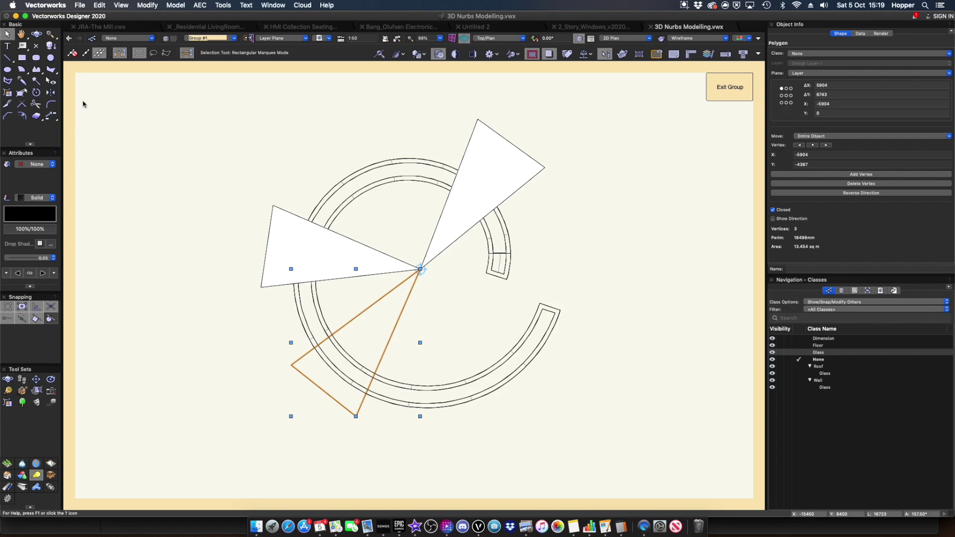
{"action": "left_click", "coordinate": [32, 174]}
Step: Select all three filled triangles and extrude them 2 m
{"action": "left_click", "coordinate": [305, 236], "text": "shift"}
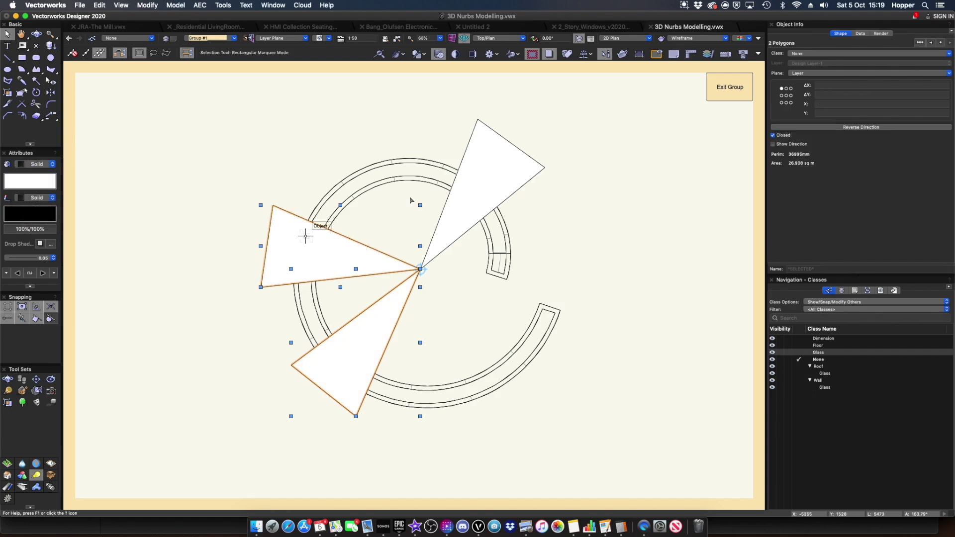
{"action": "key", "text": "super+e"}
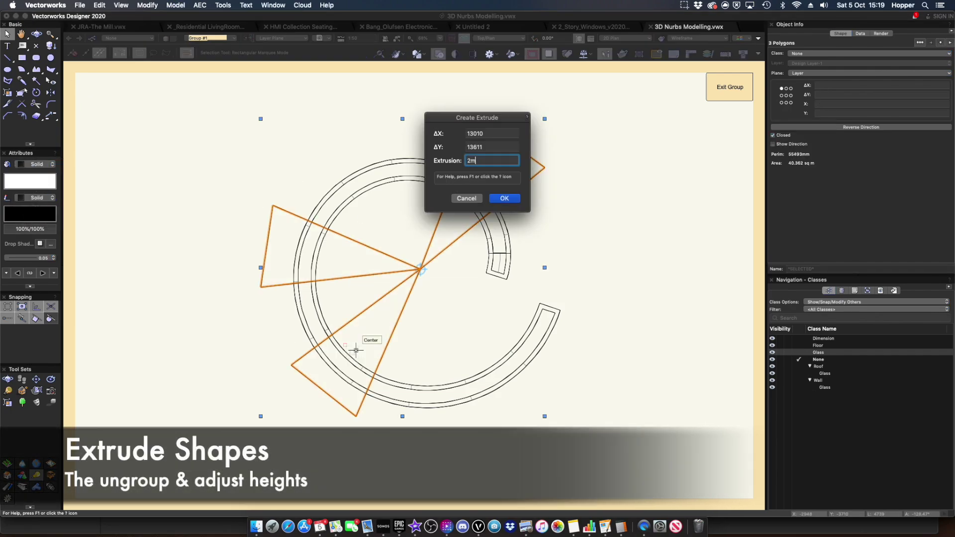
{"action": "key", "text": "Return"}
Step: Lower the combined extrusion's height to about 1491 mm in the front view and ungroup it into separate wedges
{"action": "key", "text": "2"}
{"action": "left_click_drag", "start_coordinate": [415, 264], "coordinate": [410, 287]}
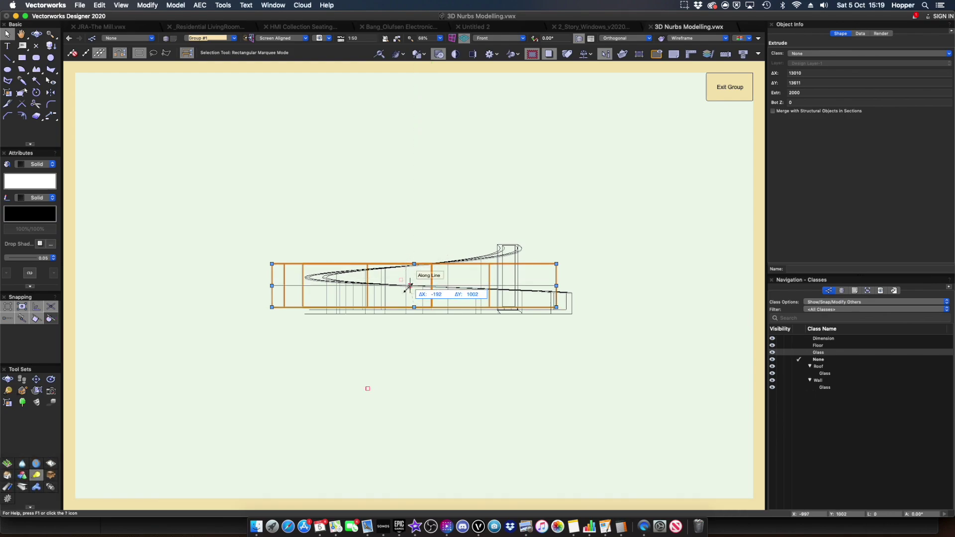
{"action": "key", "text": "super+u"}
Step: Reduce the extrusion height of the west and southwest wedges to about 745 mm each in the front view
{"action": "key", "text": "1"}
{"action": "left_click", "coordinate": [504, 165]}
{"action": "left_click", "coordinate": [438, 183]}
{"action": "key", "text": "2"}
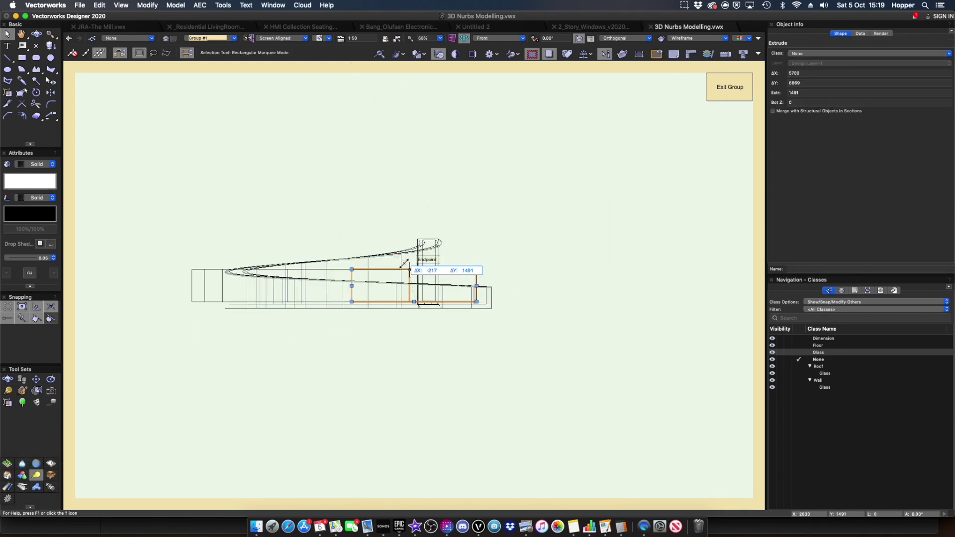
{"action": "left_click_drag", "start_coordinate": [269, 283], "coordinate": [347, 287]}
{"action": "key", "text": "3"}
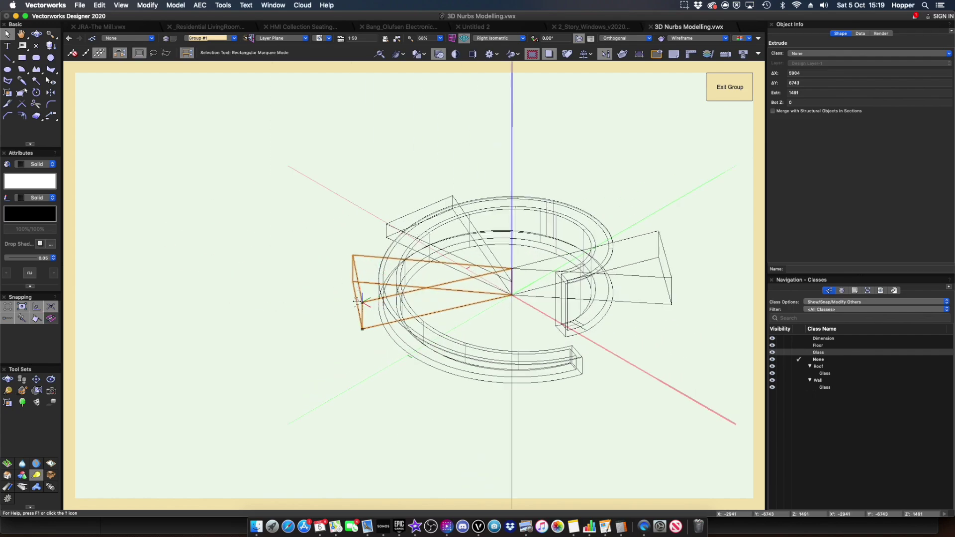
{"action": "key", "text": "2"}
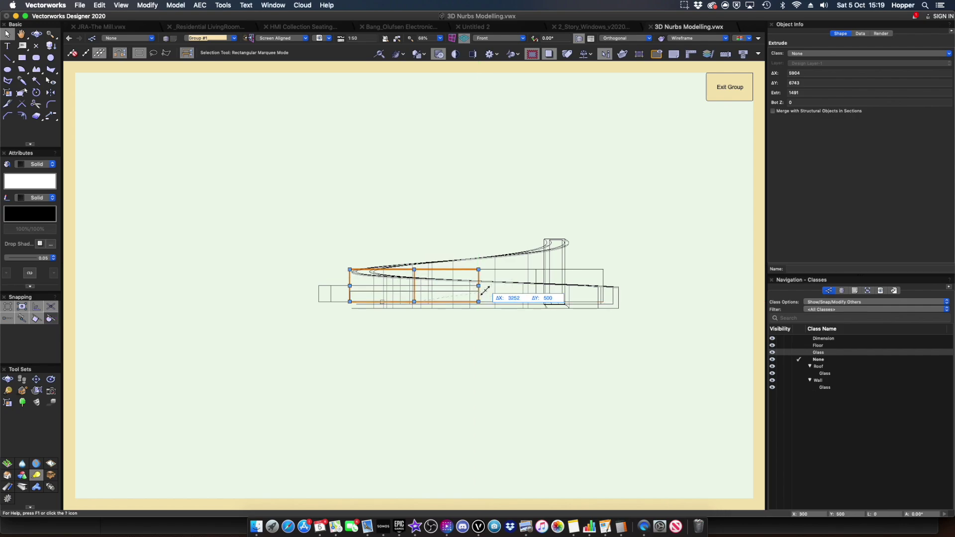
Step: Select the three wedges with the curved wall and subtract the wedges from the wall to cut its openings
{"action": "key", "text": "3"}
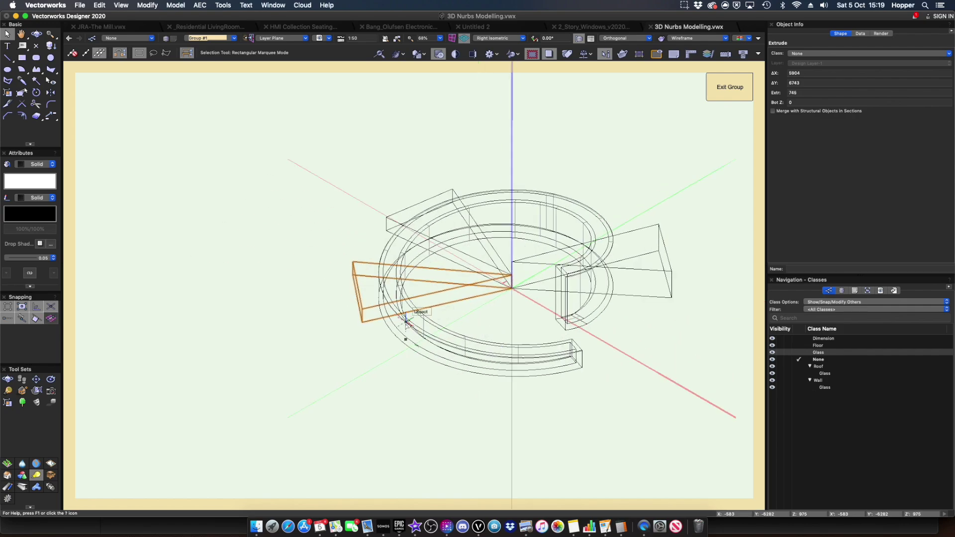
{"action": "left_click", "coordinate": [388, 241], "text": "shift"}
{"action": "left_click", "coordinate": [626, 233], "text": "shift"}
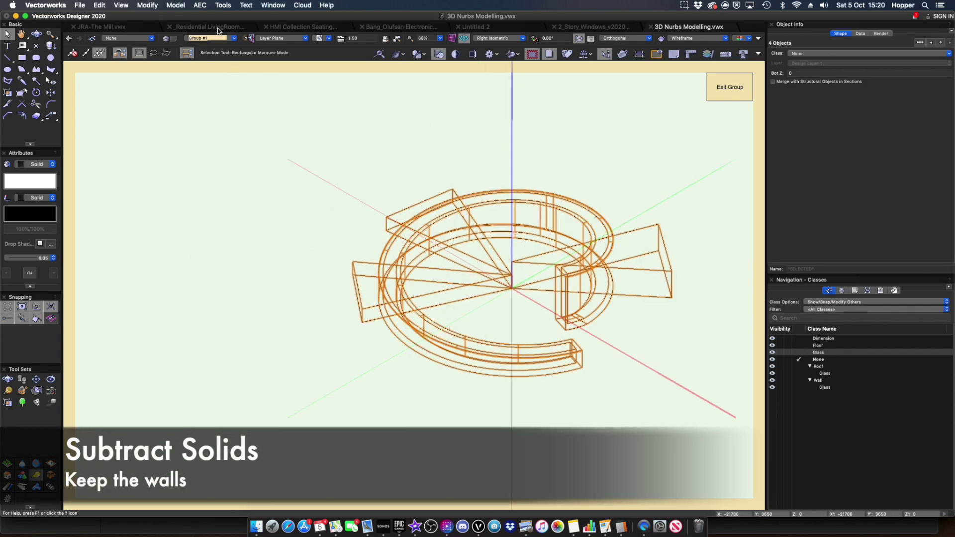
{"action": "left_click", "coordinate": [175, 5]}
{"action": "left_click", "coordinate": [195, 25]}
{"action": "left_click", "coordinate": [505, 188]}
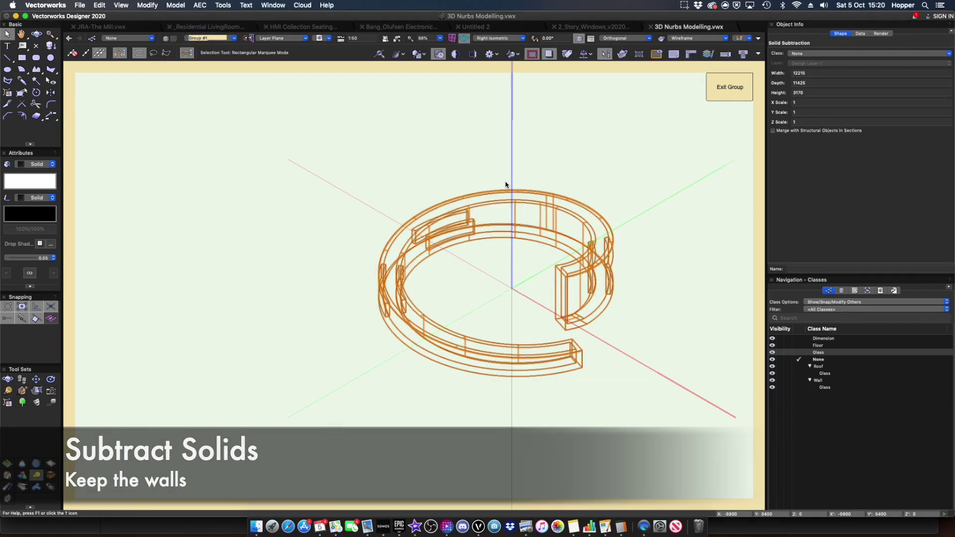
Step: Render the wall in OpenGL and adjust the cutting wedges inside its solid subtraction
{"action": "left_click", "coordinate": [505, 184]}
{"action": "key", "text": "super+shift+g"}
{"action": "double_click", "coordinate": [459, 242]}
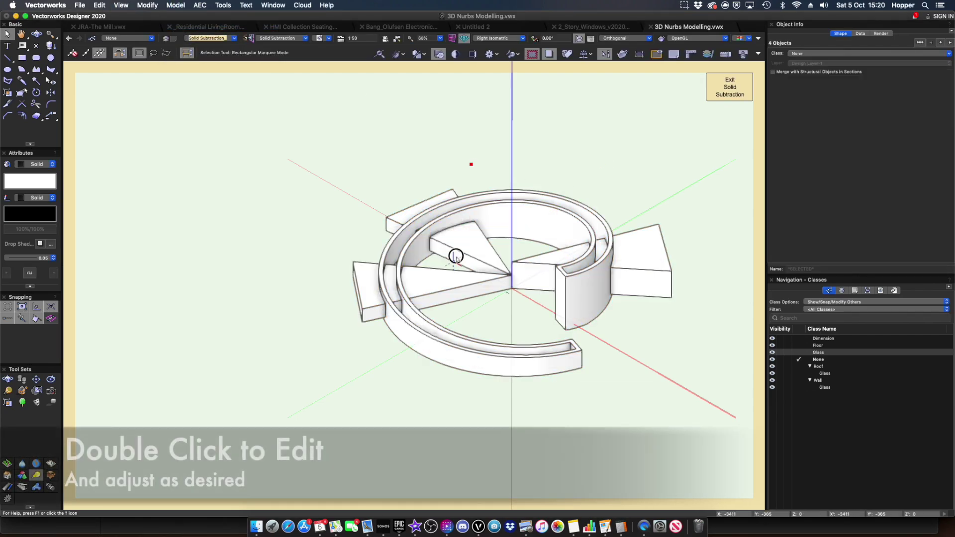
{"action": "key", "text": "1"}
{"action": "left_click_drag", "start_coordinate": [428, 319], "coordinate": [428, 321]}
{"action": "left_click", "coordinate": [544, 269]}
{"action": "left_click_drag", "start_coordinate": [512, 320], "coordinate": [511, 321]}
{"action": "left_click", "coordinate": [727, 88]}
Step: Exit the wall group and show the whole building in the right isometric view
{"action": "key", "text": "shift+c"}
{"action": "left_click_drag", "start_coordinate": [274, 348], "coordinate": [562, 314]}
{"action": "key", "text": "x"}
{"action": "key", "text": "x"}
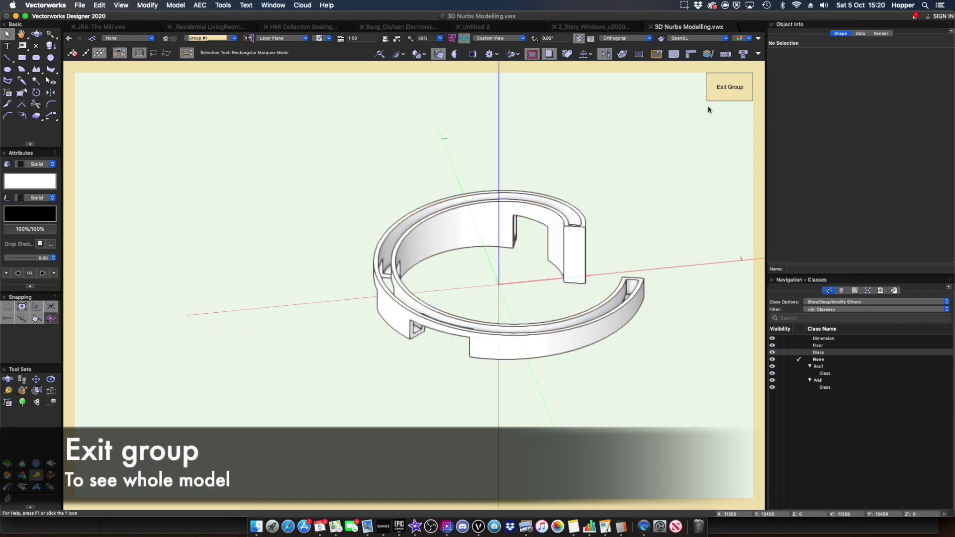
{"action": "left_click", "coordinate": [730, 88]}
{"action": "middle_click_drag", "start_coordinate": [646, 130], "coordinate": [437, 313], "text": "shift"}
{"action": "key", "text": "super+5"}
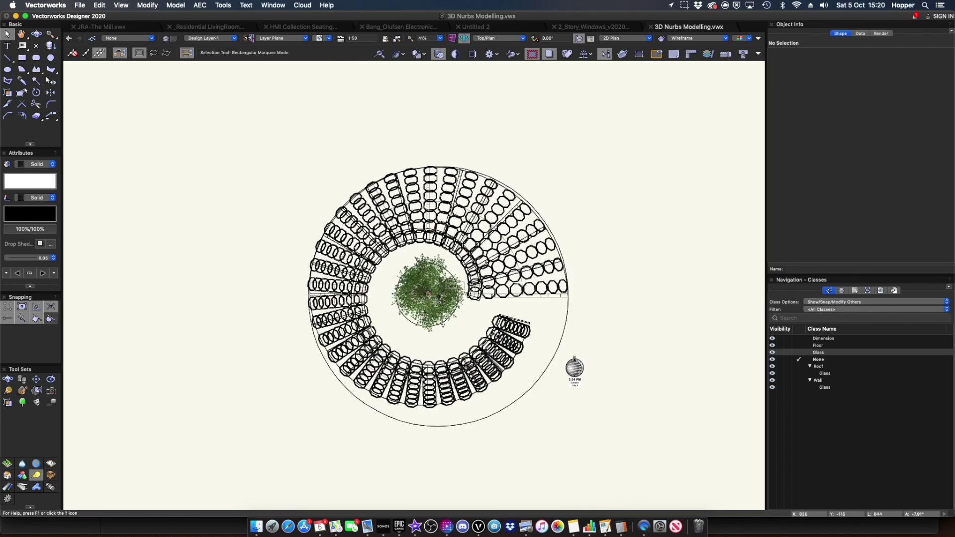
{"action": "key", "text": "super+3"}
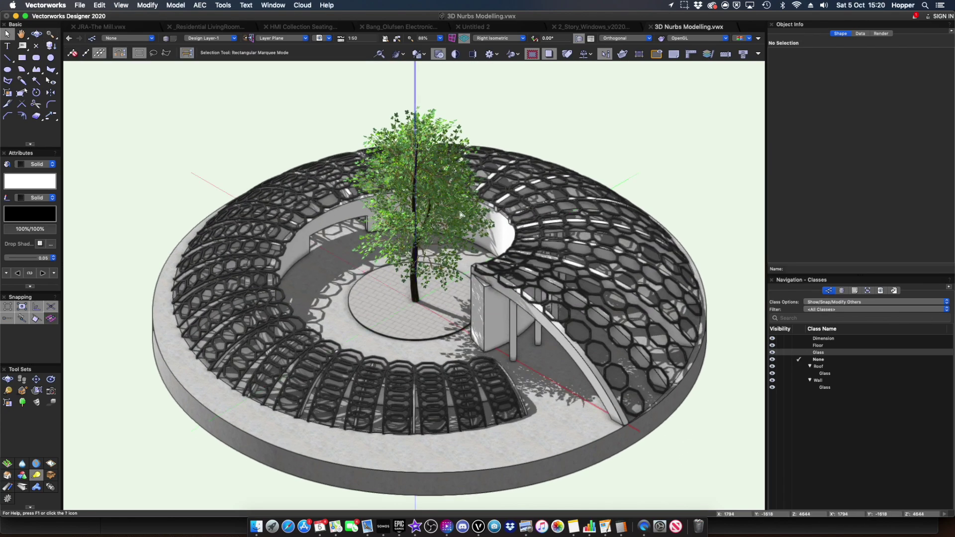
Step: Place a Renderworks camera outside the entrance gap, aimed at the courtyard, and show its view in OpenGL
{"action": "left_click", "coordinate": [50, 392]}
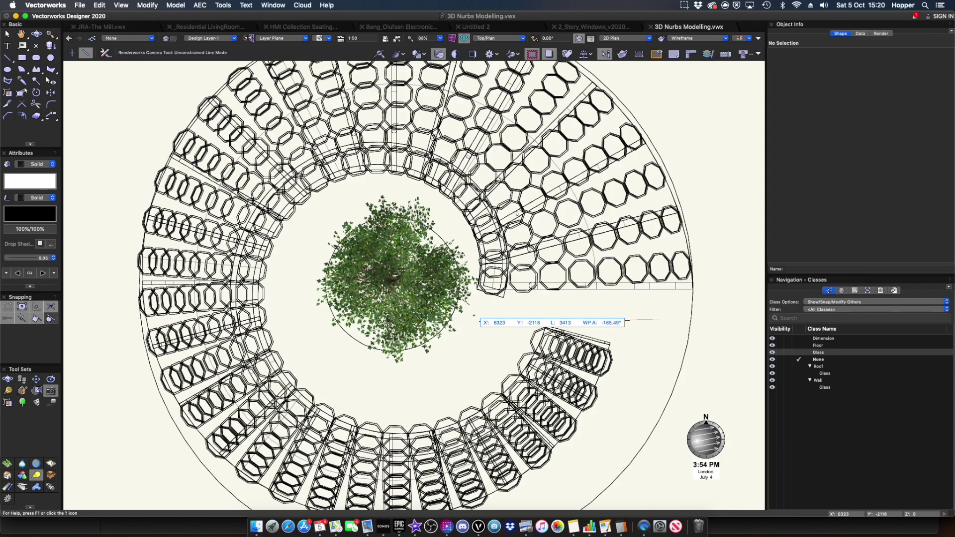
{"action": "left_click", "coordinate": [475, 321]}
{"action": "left_click", "coordinate": [515, 362]}
{"action": "key", "text": "x"}
{"action": "double_click", "coordinate": [498, 322]}
{"action": "key", "text": "super+shift+g"}
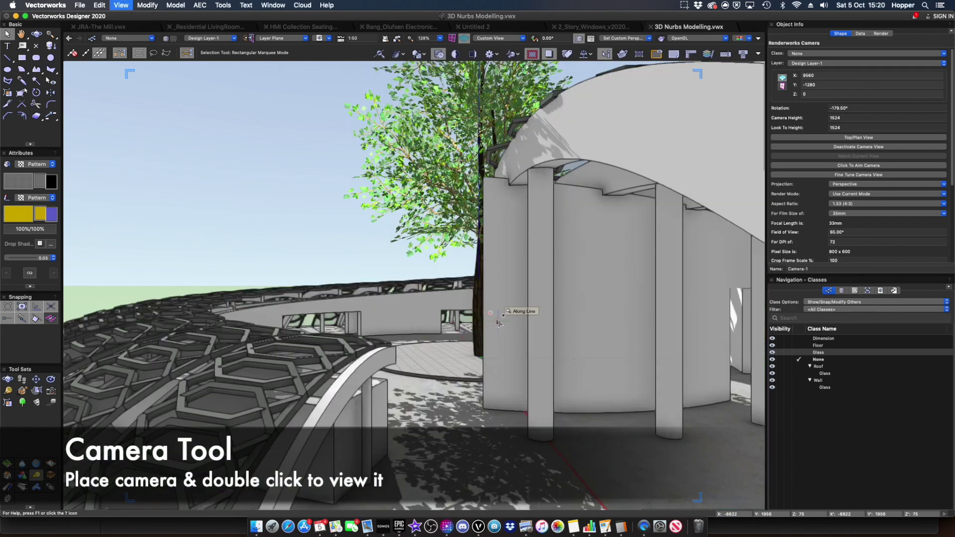
{"action": "key", "text": "x"}
{"action": "key", "text": "x"}
Step: Walk from the camera view into the courtyard and look around the curved wall and tree with the Walkthrough tool
{"action": "left_click", "coordinate": [22, 379]}
{"action": "left_click_drag", "start_coordinate": [387, 384], "coordinate": [292, 344]}
{"action": "key", "text": "u"}
{"action": "left_click_drag", "start_coordinate": [337, 393], "coordinate": [253, 301]}
{"action": "key", "text": "u"}
{"action": "left_click_drag", "start_coordinate": [291, 327], "coordinate": [306, 309]}
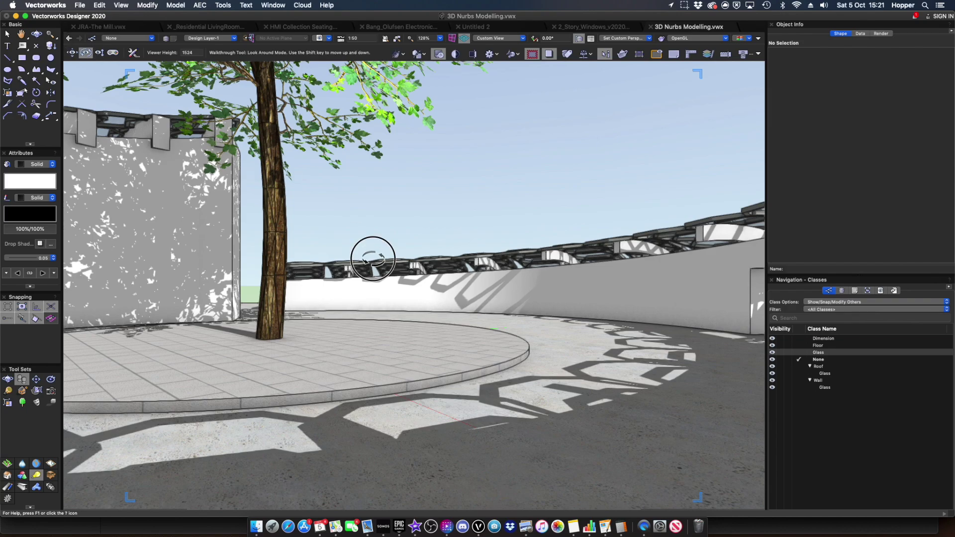
{"action": "left_click_drag", "start_coordinate": [373, 259], "coordinate": [468, 260]}
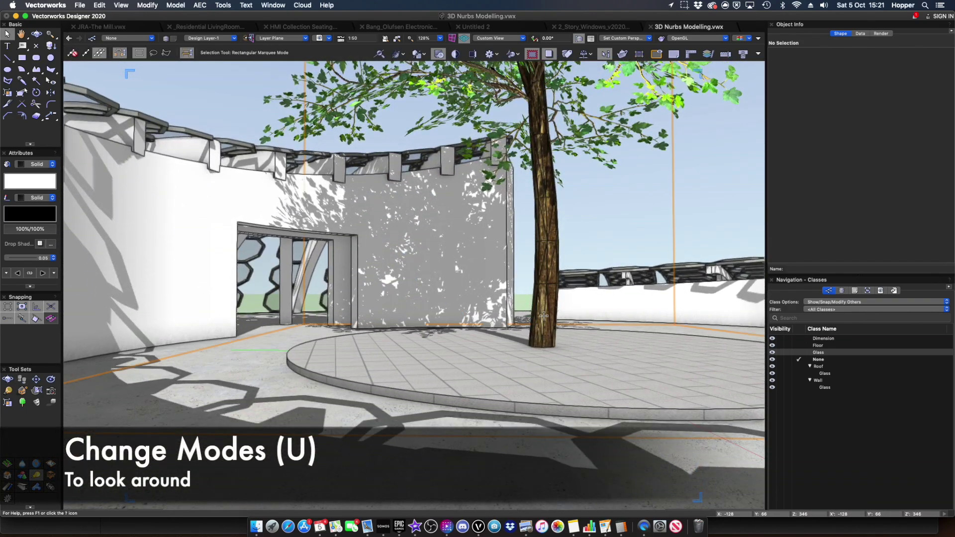
Step: Select the maple tree in the courtyard and set its season to Winter
{"action": "left_click", "coordinate": [542, 315]}
{"action": "scroll", "coordinate": [614, 254], "scroll_direction": "up", "scroll_amount": 3}
{"action": "scroll", "coordinate": [615, 253], "scroll_direction": "down", "scroll_amount": 8}
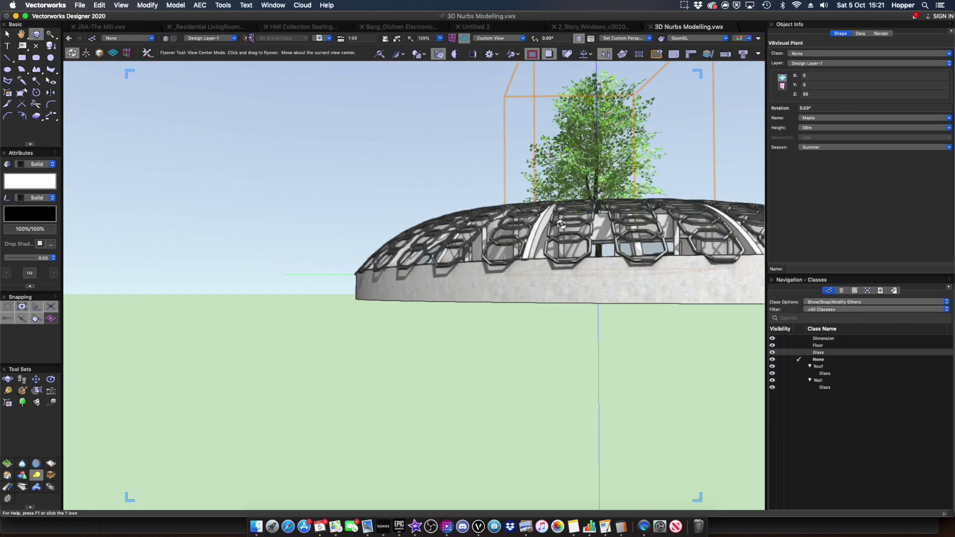
{"action": "left_click", "coordinate": [69, 39]}
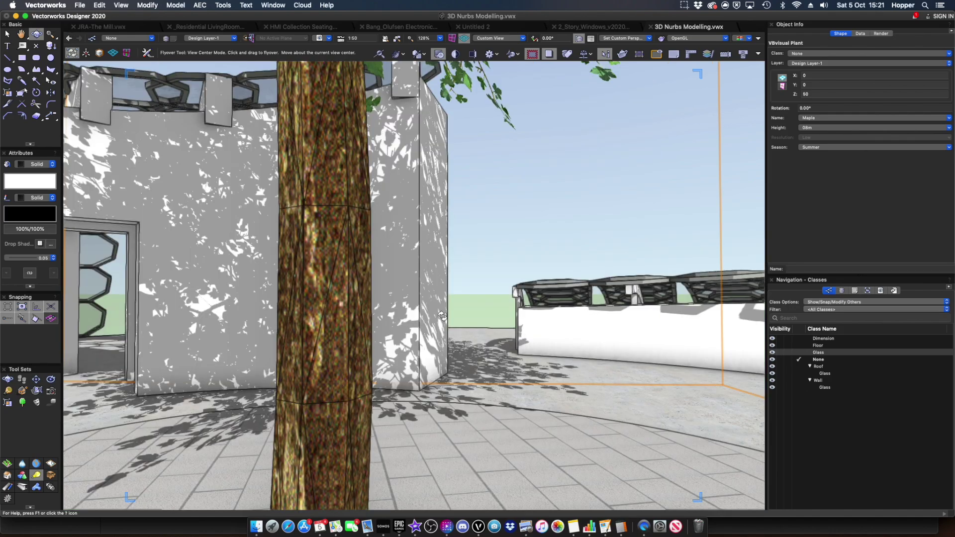
{"action": "scroll", "coordinate": [442, 315], "scroll_direction": "down", "scroll_amount": 5}
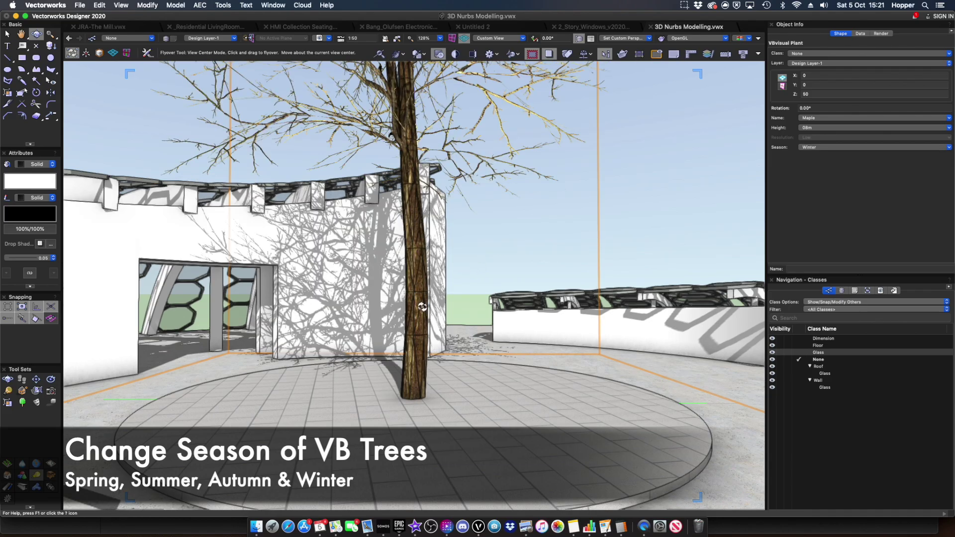
{"action": "left_click_drag", "start_coordinate": [481, 268], "coordinate": [669, 48]}
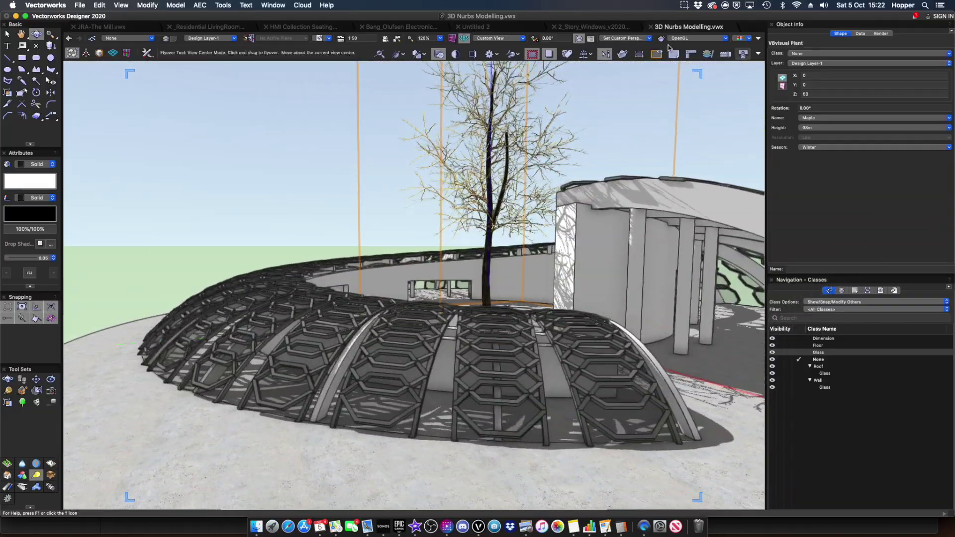
{"action": "left_click_drag", "start_coordinate": [360, 270], "coordinate": [486, 271]}
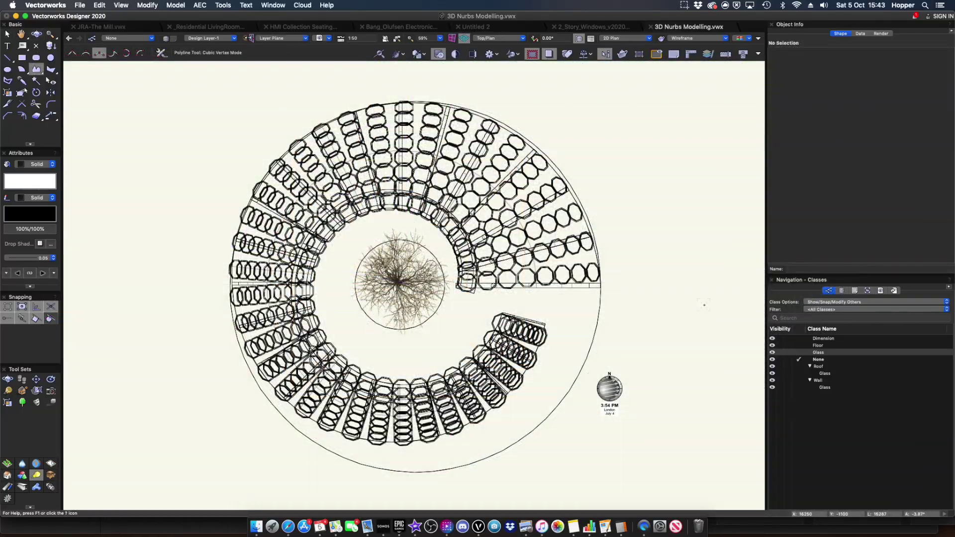
Step: Draw a curved polyline in plan from outside the entrance, through the roofed ring, and into the courtyard
{"action": "left_click", "coordinate": [704, 300]}
{"action": "left_click", "coordinate": [604, 314]}
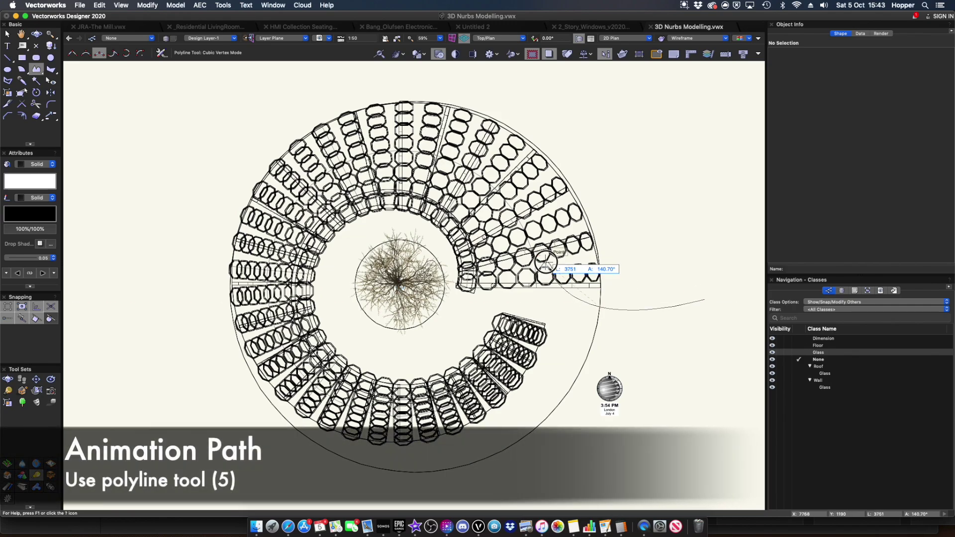
{"action": "left_click", "coordinate": [531, 210]}
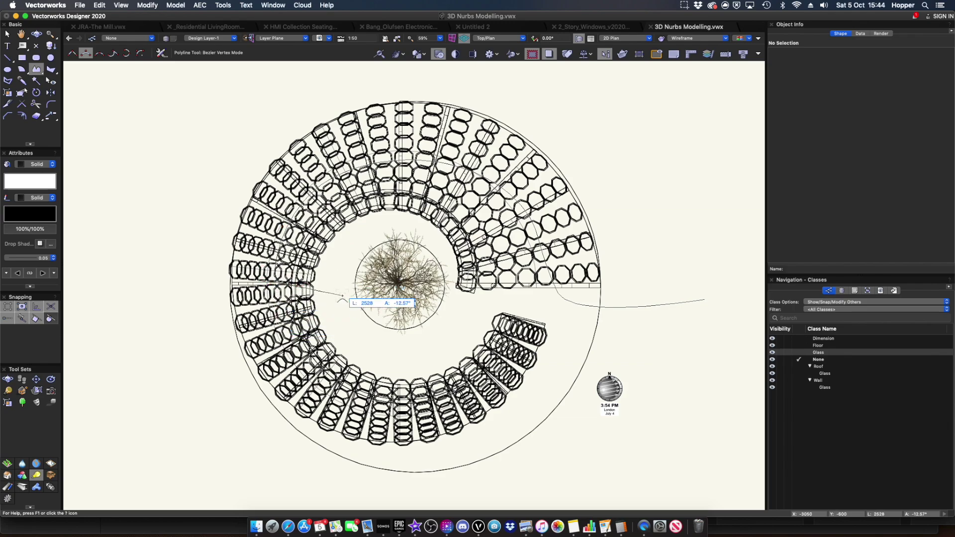
{"action": "double_click", "coordinate": [442, 322]}
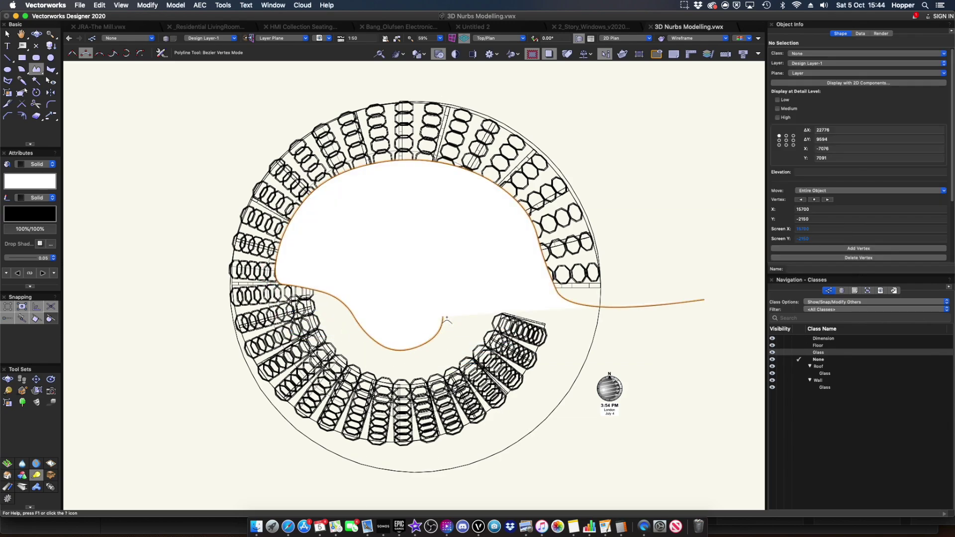
Step: Create a walkthrough animation path from the selected polyline and preview it in its camera view
{"action": "left_click", "coordinate": [175, 5]}
{"action": "mouse_move", "coordinate": [214, 155]}
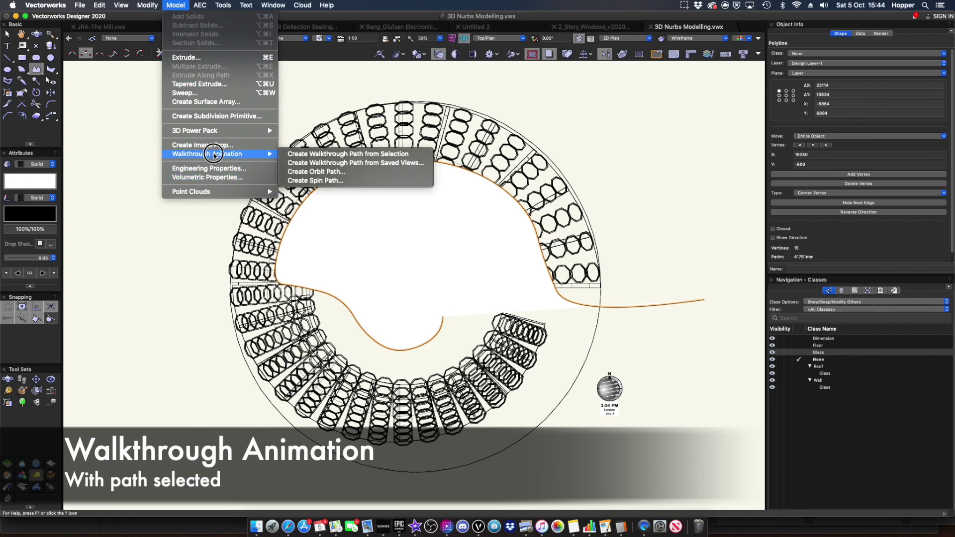
{"action": "left_click", "coordinate": [347, 155]}
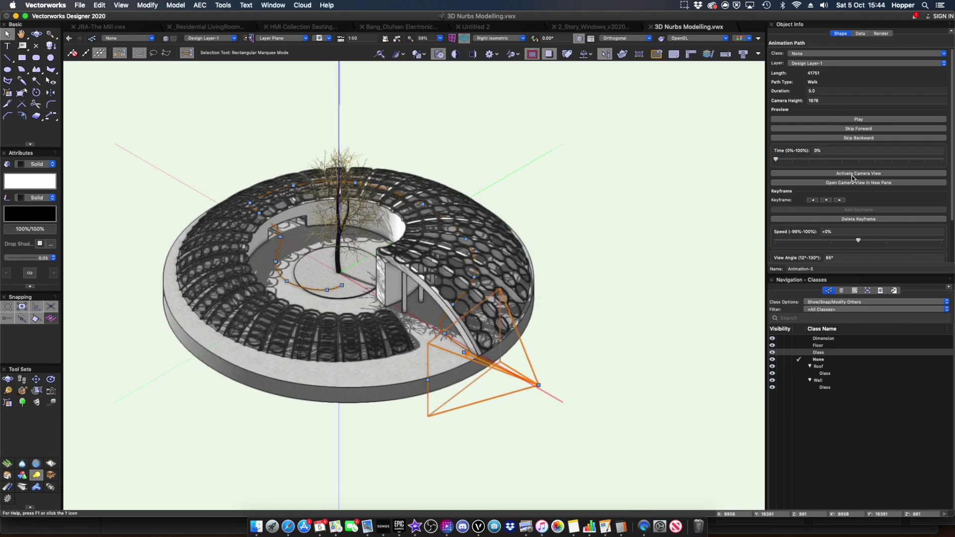
{"action": "left_click", "coordinate": [852, 174]}
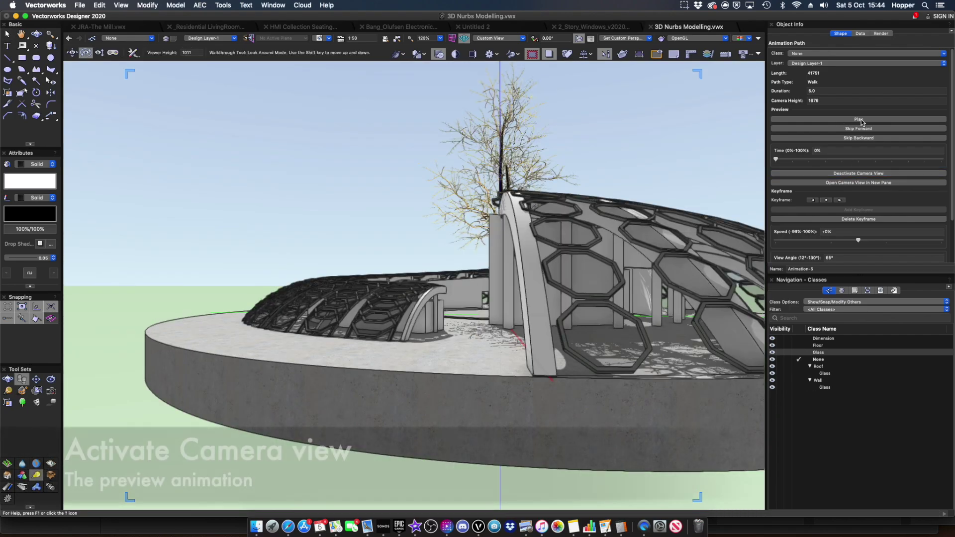
{"action": "left_click", "coordinate": [861, 120]}
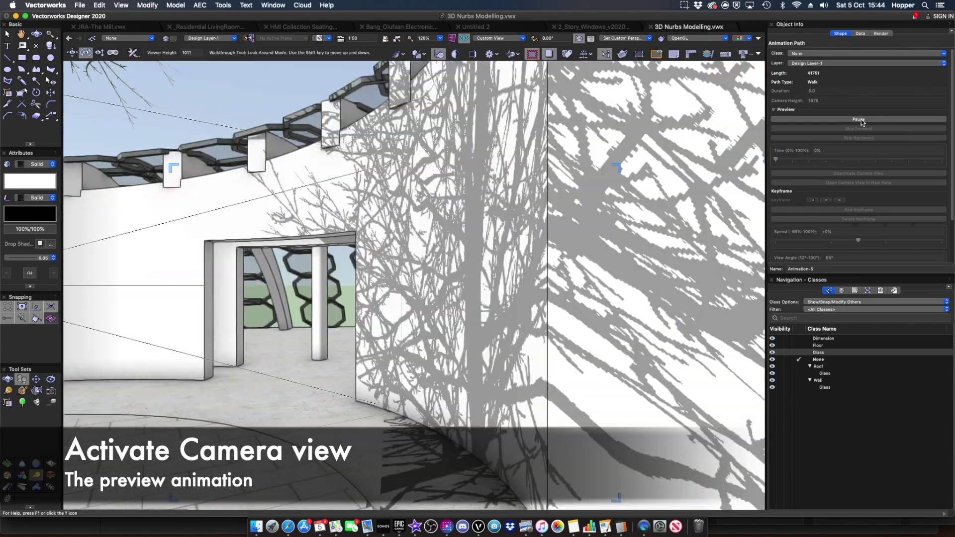
Step: Set up a movie of the walkthrough lasting 10 seconds at 30 frames per second with High quality
{"action": "left_click", "coordinate": [858, 256]}
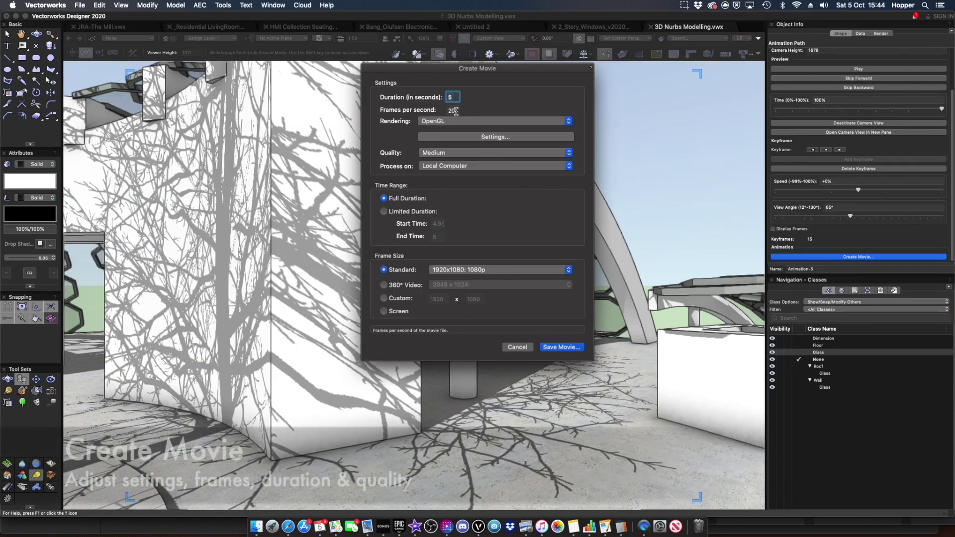
{"action": "left_click_drag", "start_coordinate": [455, 110], "coordinate": [436, 109]}
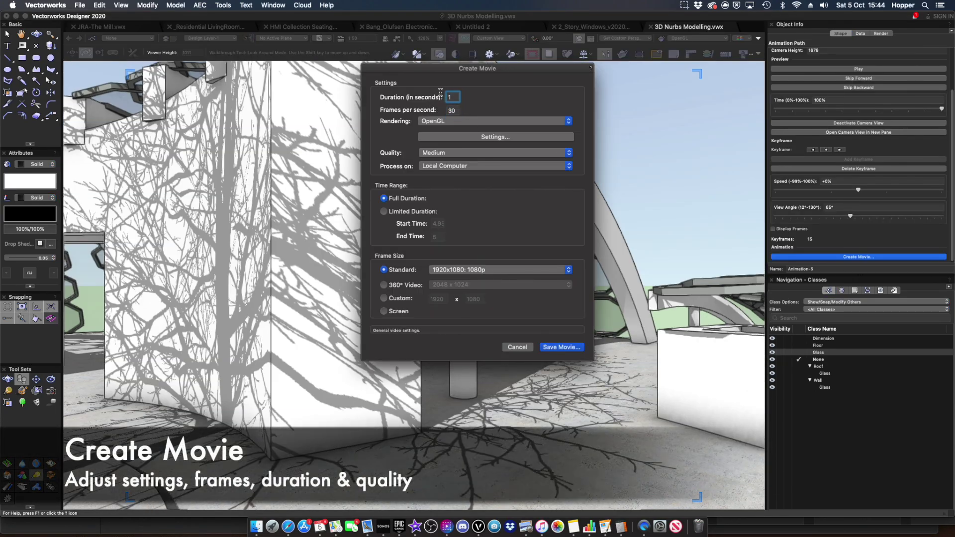
{"action": "left_click", "coordinate": [477, 140]}
{"action": "left_click", "coordinate": [501, 269]}
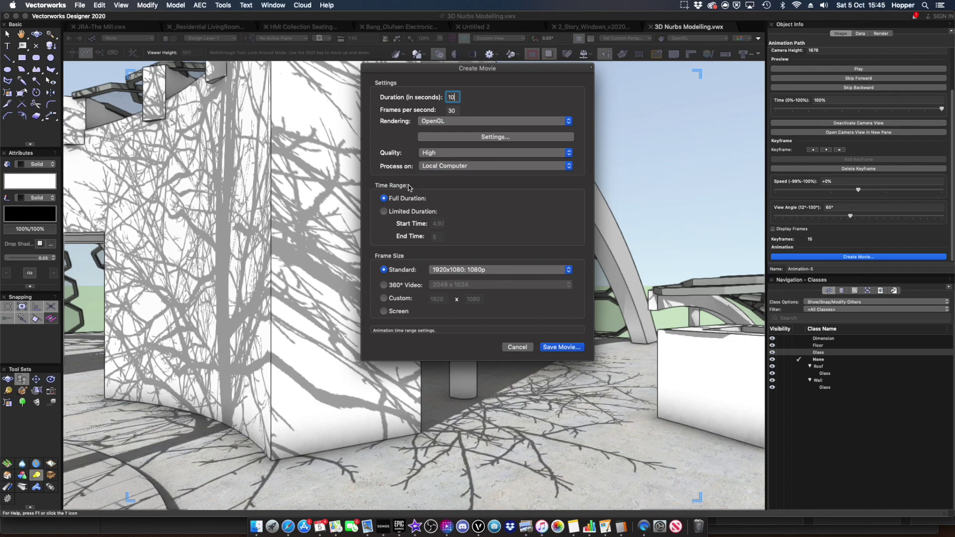
Step: Save the movie to the Desktop as Movie and move the dialogs aside to reveal the rendering frames
{"action": "left_click", "coordinate": [557, 347]}
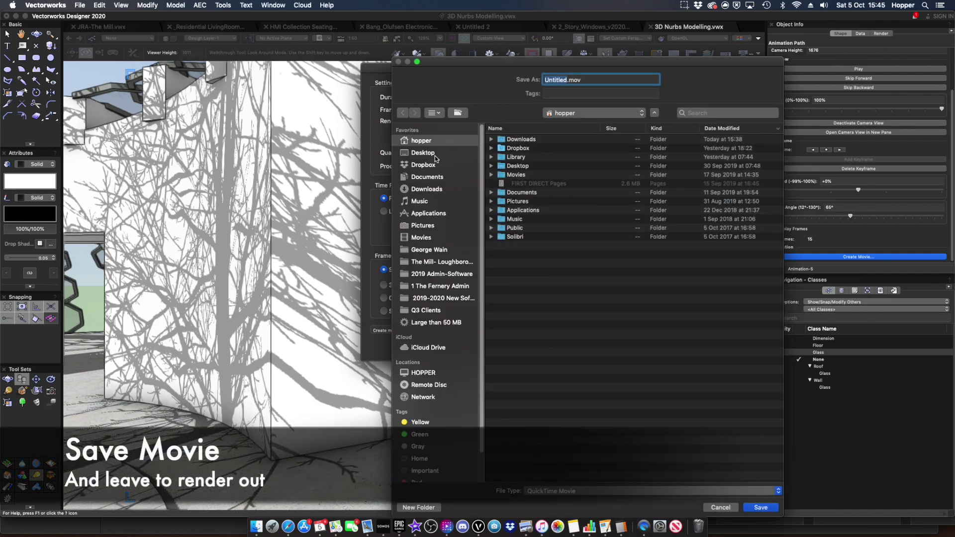
{"action": "left_click", "coordinate": [423, 153]}
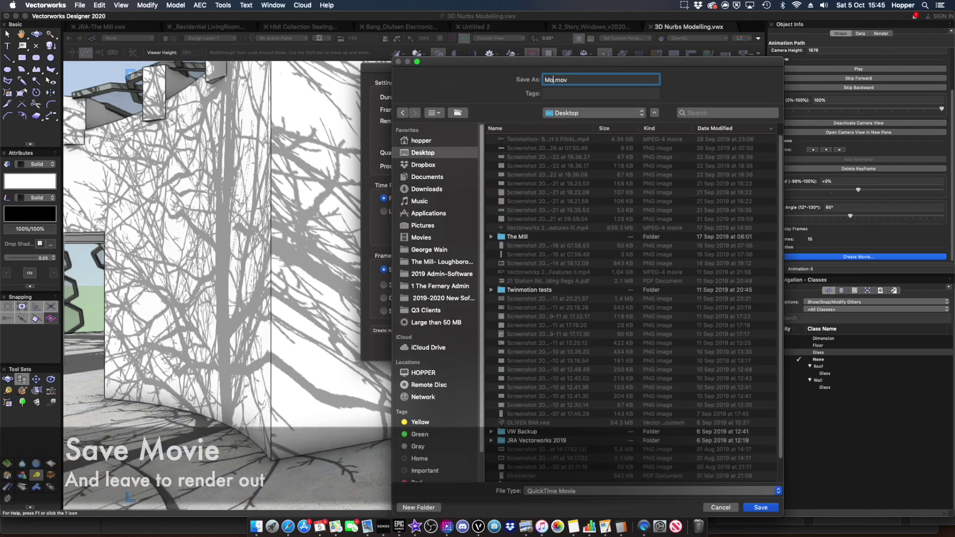
{"action": "type", "text": "Movie"}
{"action": "left_click", "coordinate": [753, 511]}
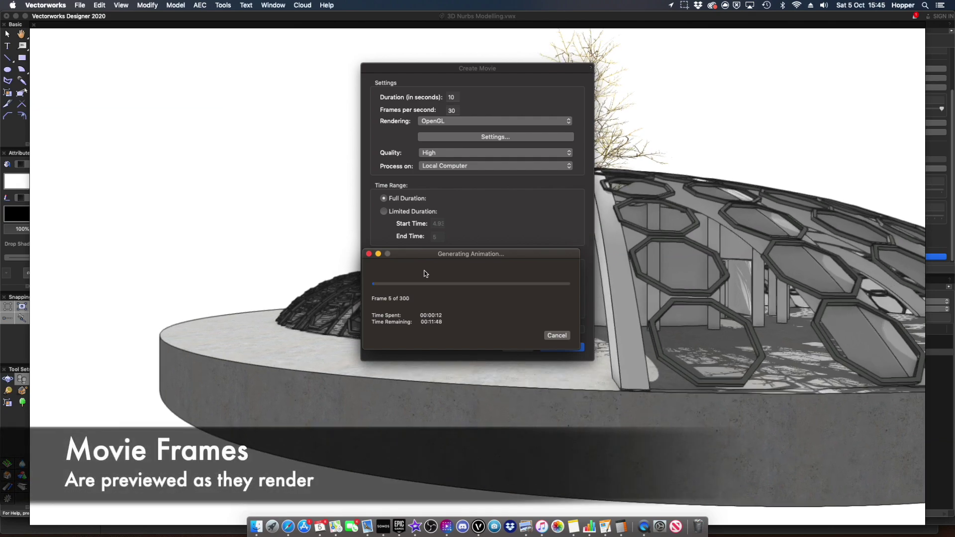
{"action": "left_click_drag", "start_coordinate": [467, 254], "coordinate": [822, 251]}
{"action": "left_click_drag", "start_coordinate": [532, 69], "coordinate": [189, 37]}
{"action": "left_click_drag", "start_coordinate": [763, 253], "coordinate": [71, 336]}
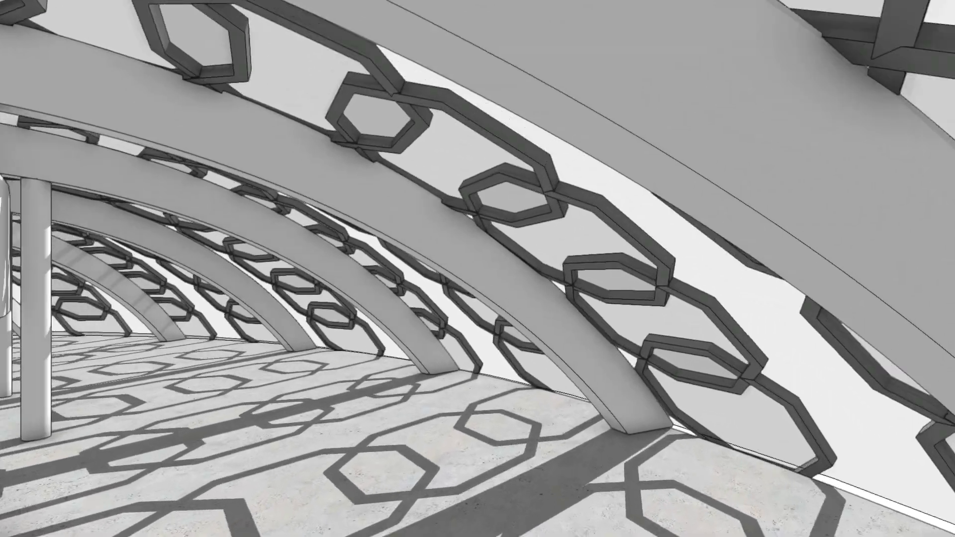
Step: Set the building's projection to Normal Perspective and create a 360° orbit animation path about the centre of the selected tree
{"action": "left_click", "coordinate": [625, 38]}
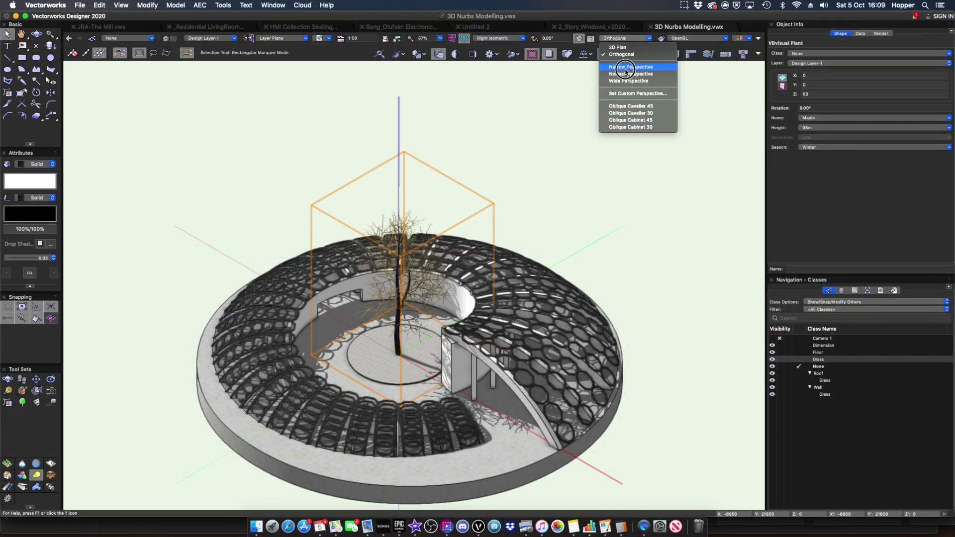
{"action": "left_click", "coordinate": [625, 73]}
{"action": "middle_click_drag", "start_coordinate": [448, 325], "coordinate": [462, 234]}
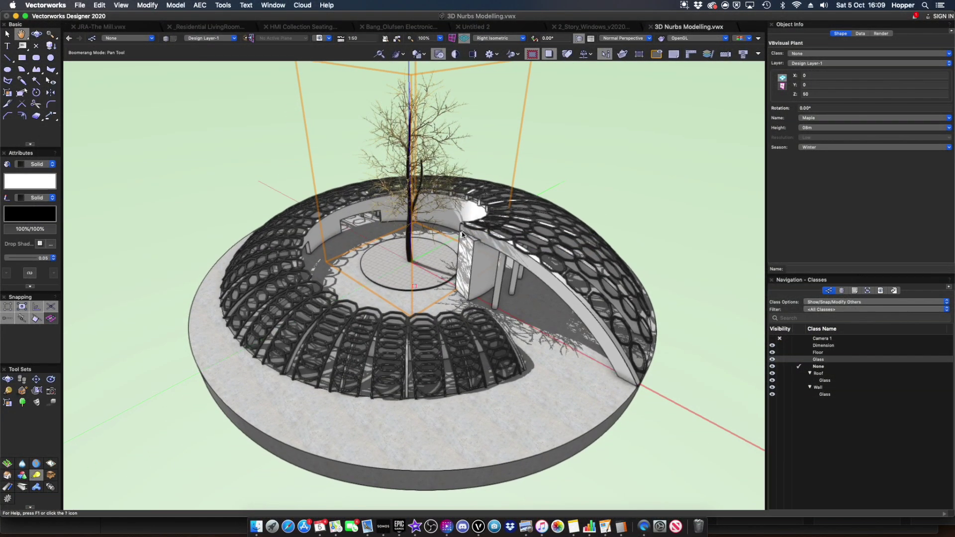
{"action": "left_click_drag", "start_coordinate": [427, 259], "coordinate": [447, 194]}
{"action": "left_click", "coordinate": [175, 5]}
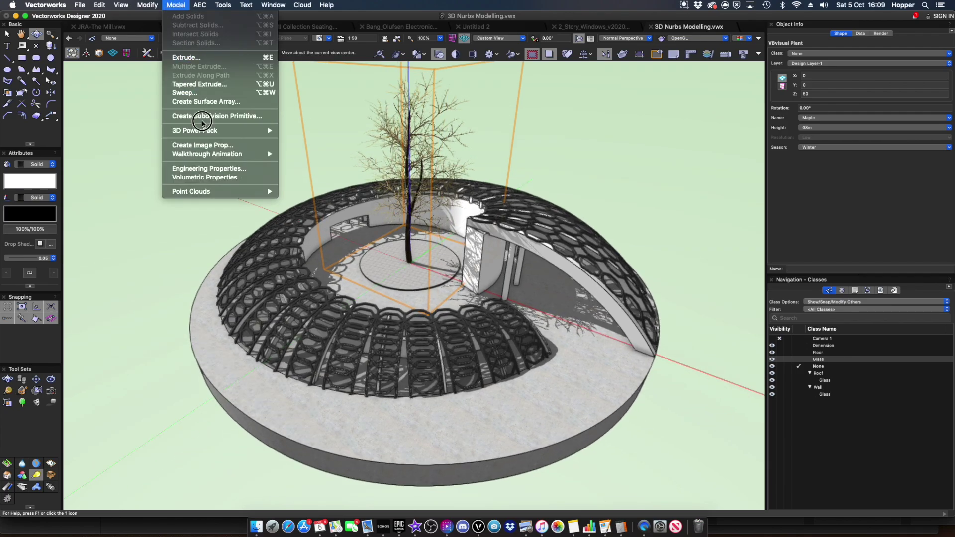
{"action": "mouse_move", "coordinate": [217, 158]}
{"action": "left_click", "coordinate": [316, 172]}
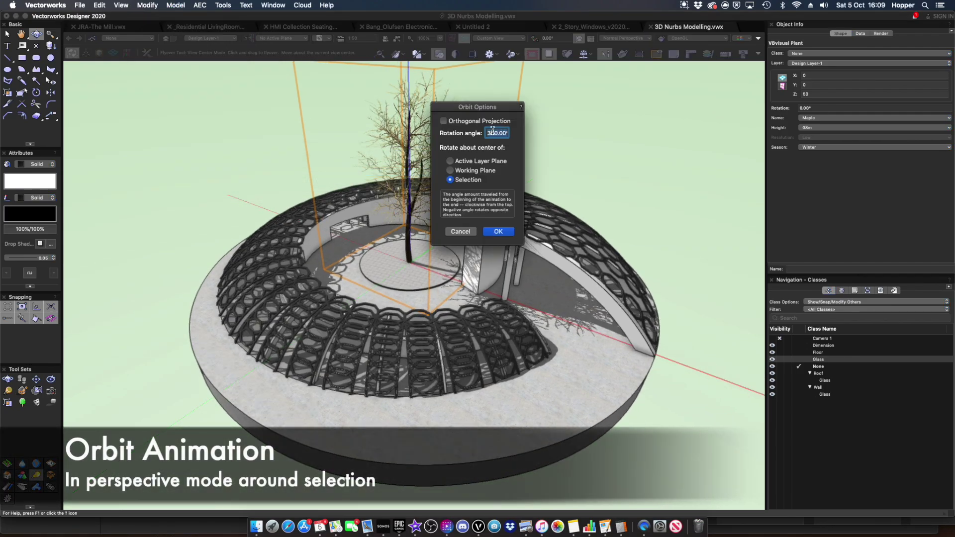
{"action": "left_click", "coordinate": [507, 231]}
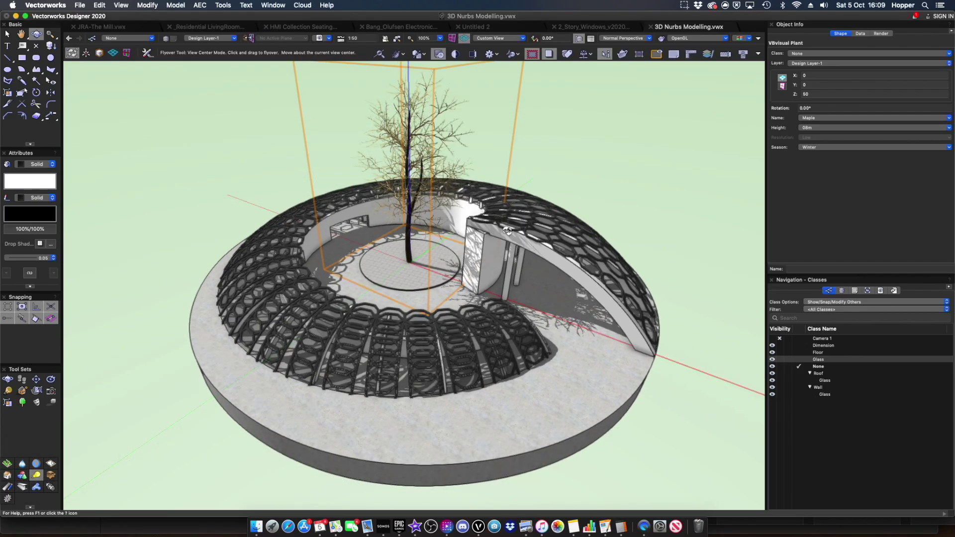
Step: Activate the orbit path's camera view, pan it vertically, and preview the animation
{"action": "left_click", "coordinate": [845, 174]}
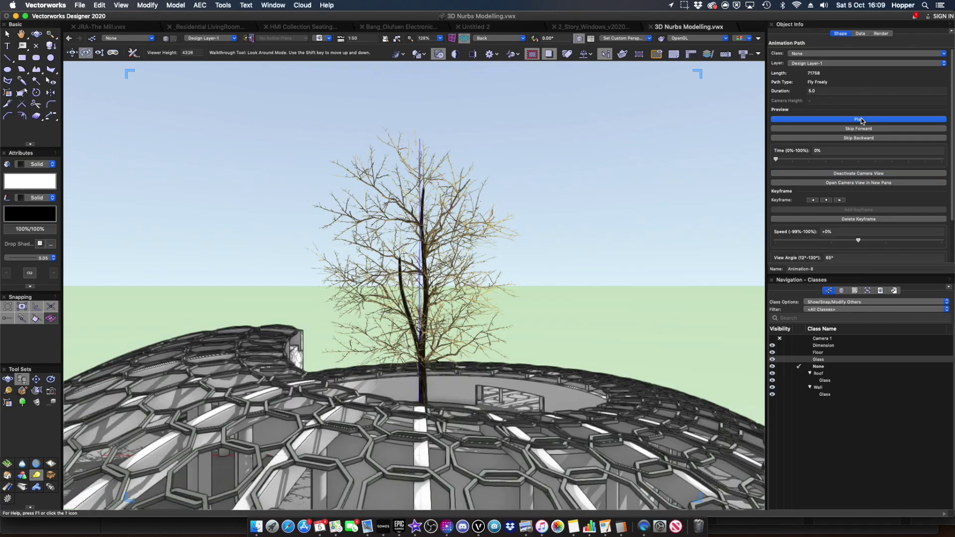
{"action": "left_click", "coordinate": [861, 119]}
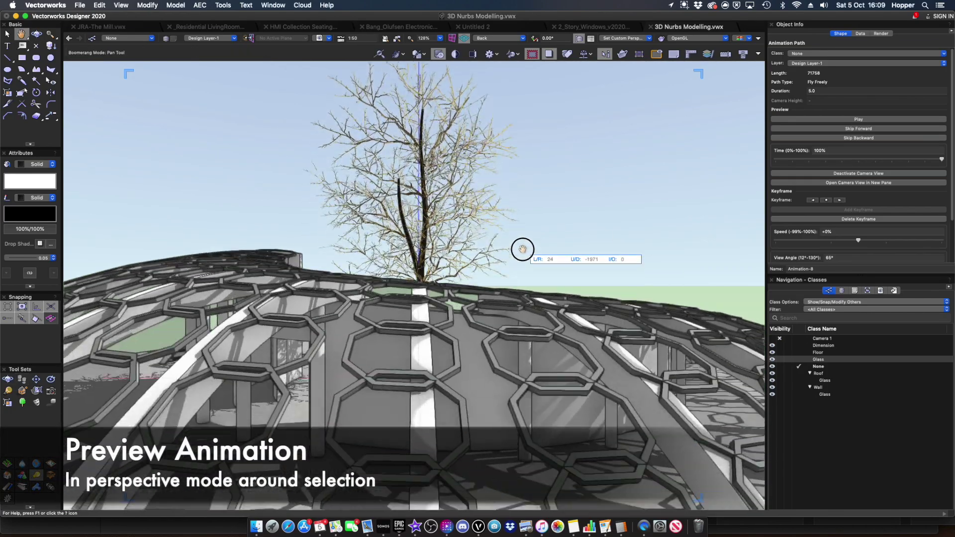
{"action": "left_click", "coordinate": [860, 119]}
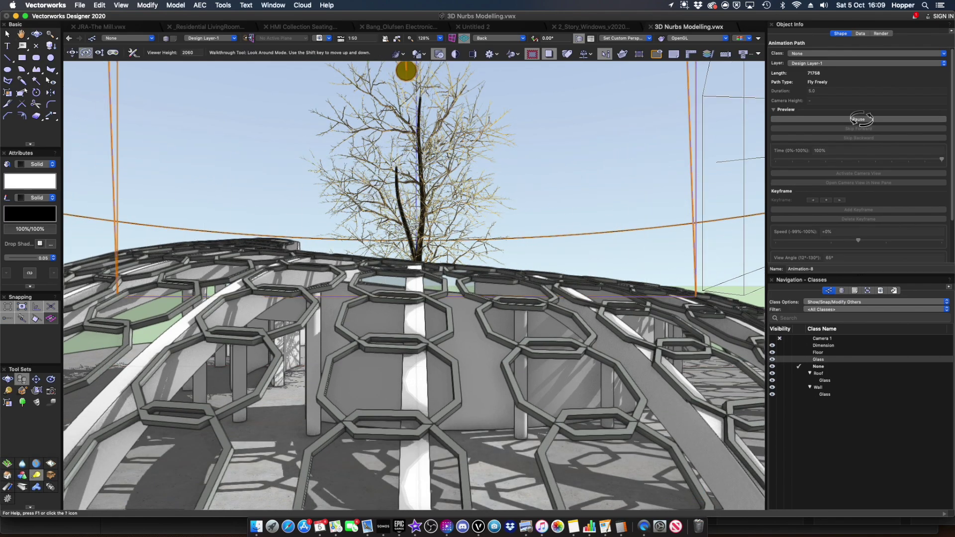
Step: Widen the orbit path camera's view angle to 102° in its active camera view and preview the animation again
{"action": "left_click", "coordinate": [855, 174]}
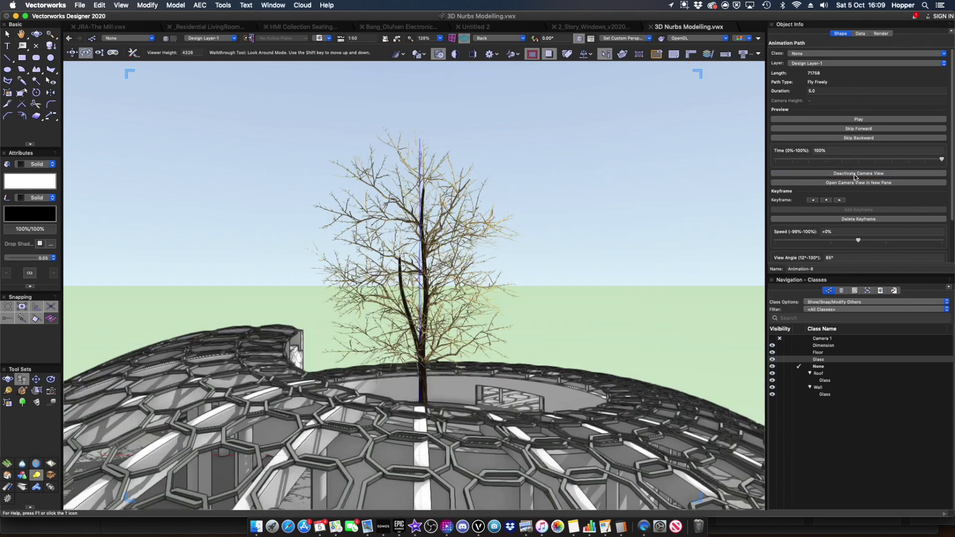
{"action": "scroll", "coordinate": [896, 242], "scroll_direction": "down", "scroll_amount": 2}
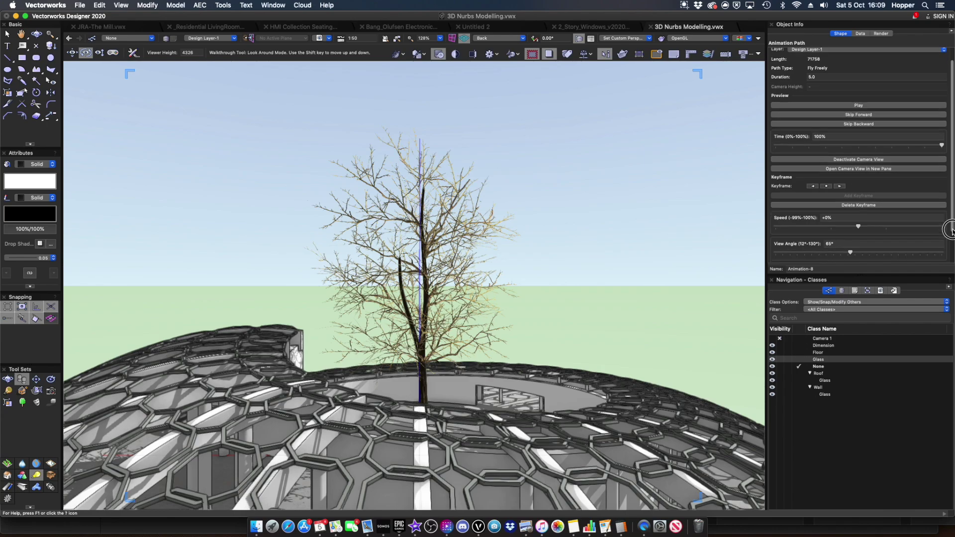
{"action": "left_click_drag", "start_coordinate": [853, 242], "coordinate": [904, 242]}
{"action": "left_click", "coordinate": [867, 95]}
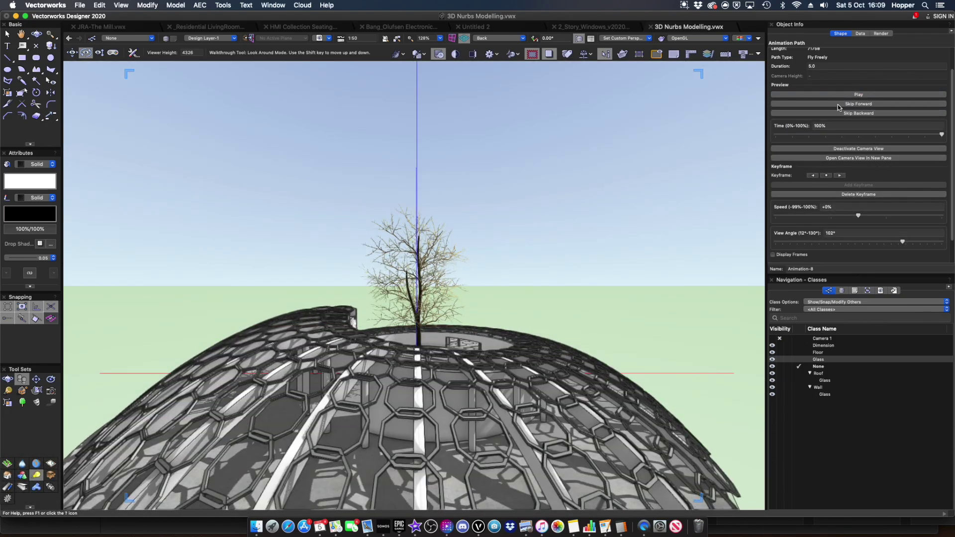
Step: Create a 5-second orbit movie at 30 frames per second with OpenGL rendering, High quality and 1080p size, saved to the Desktop
{"action": "scroll", "coordinate": [882, 242], "scroll_direction": "down", "scroll_amount": 2}
{"action": "left_click", "coordinate": [844, 257]}
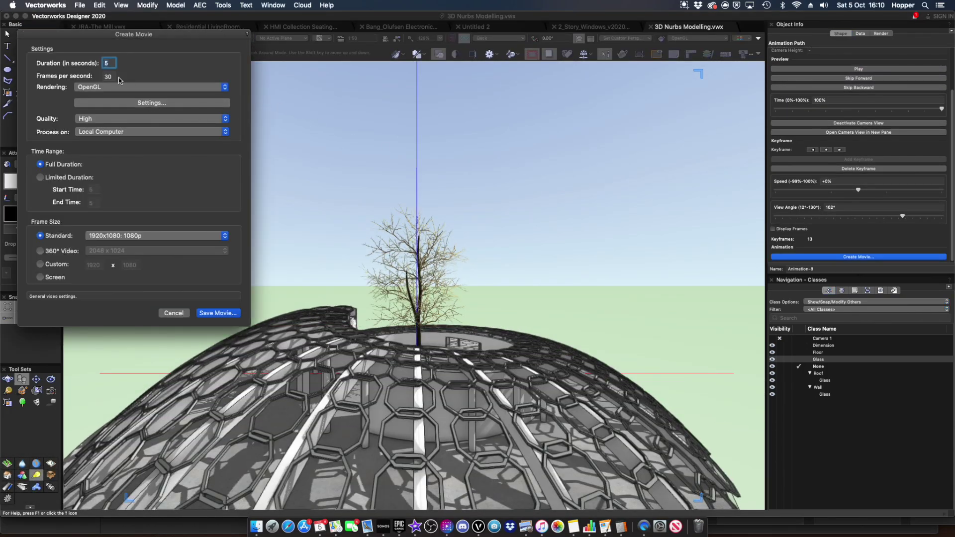
{"action": "left_click", "coordinate": [218, 313]}
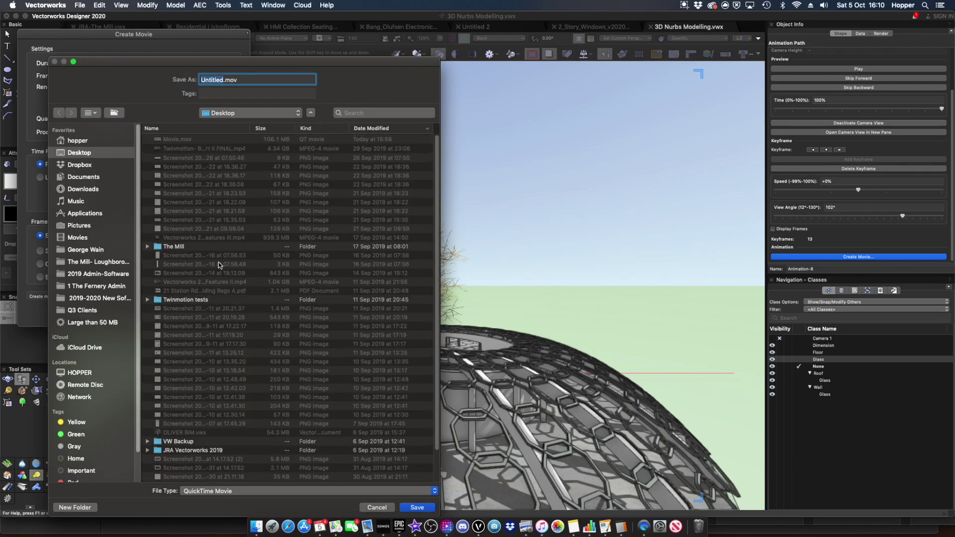
{"action": "left_click", "coordinate": [417, 507]}
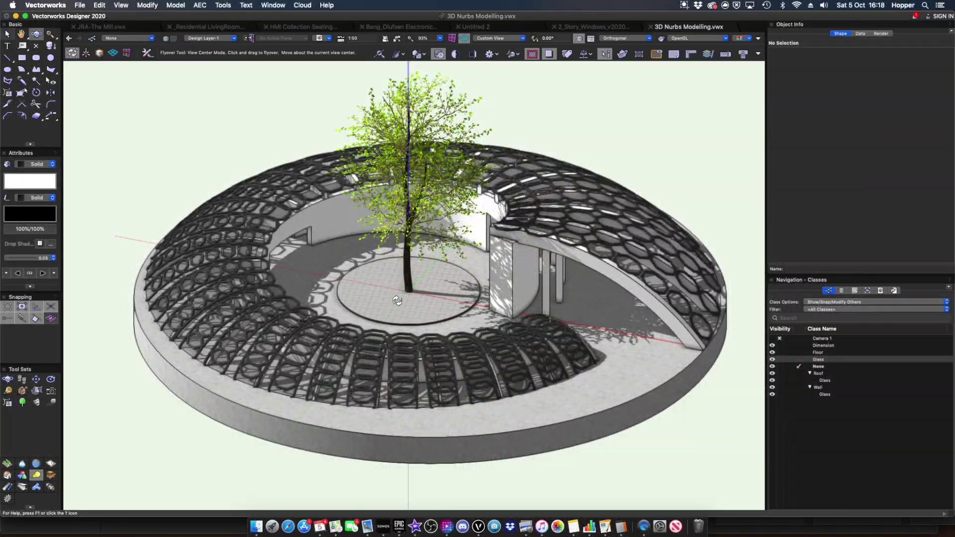
Step: Create multiple viewports of the building at 1:100 in First Angle Projection, including every view except Bottom
{"action": "middle_click_drag", "start_coordinate": [380, 236], "coordinate": [453, 301], "text": "super"}
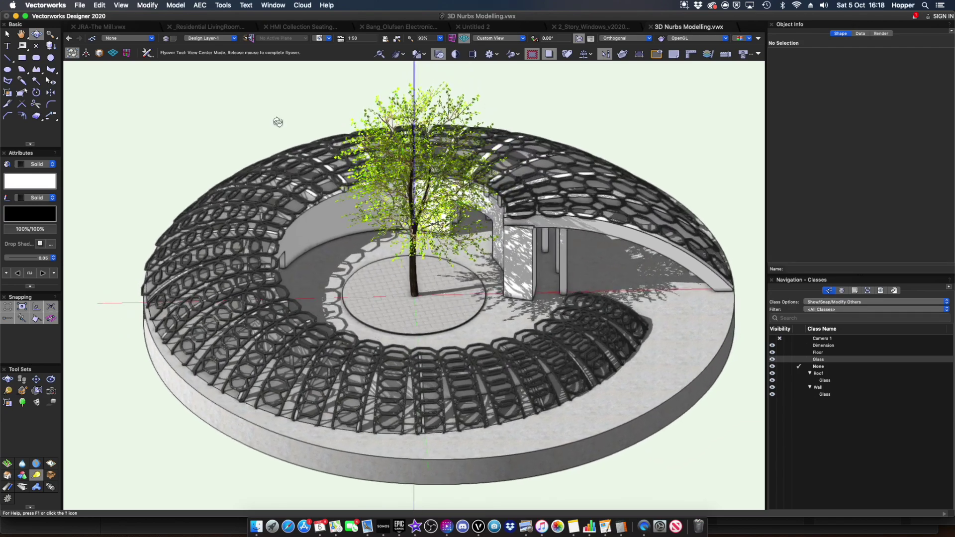
{"action": "left_click", "coordinate": [123, 6]}
{"action": "left_click", "coordinate": [160, 256]}
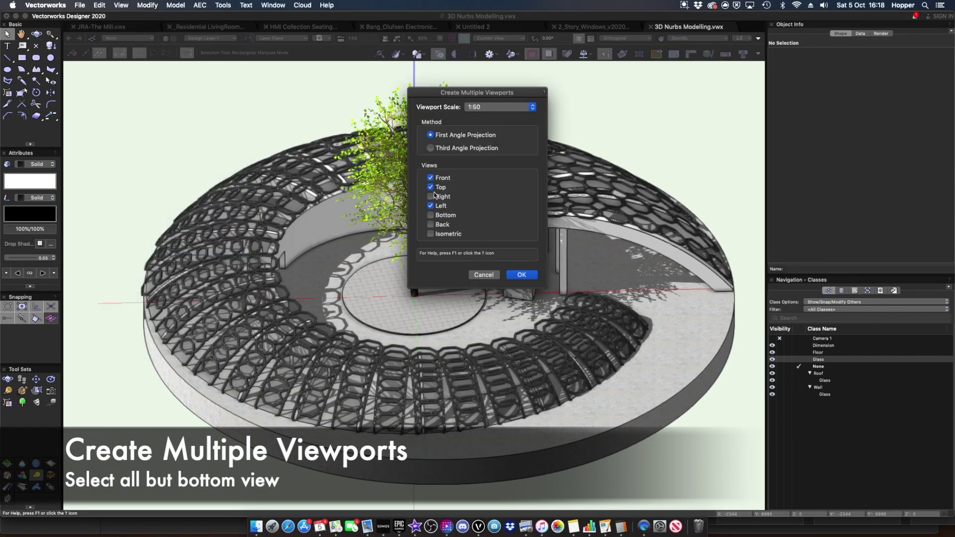
{"action": "left_click", "coordinate": [492, 107]}
{"action": "left_click", "coordinate": [492, 107]}
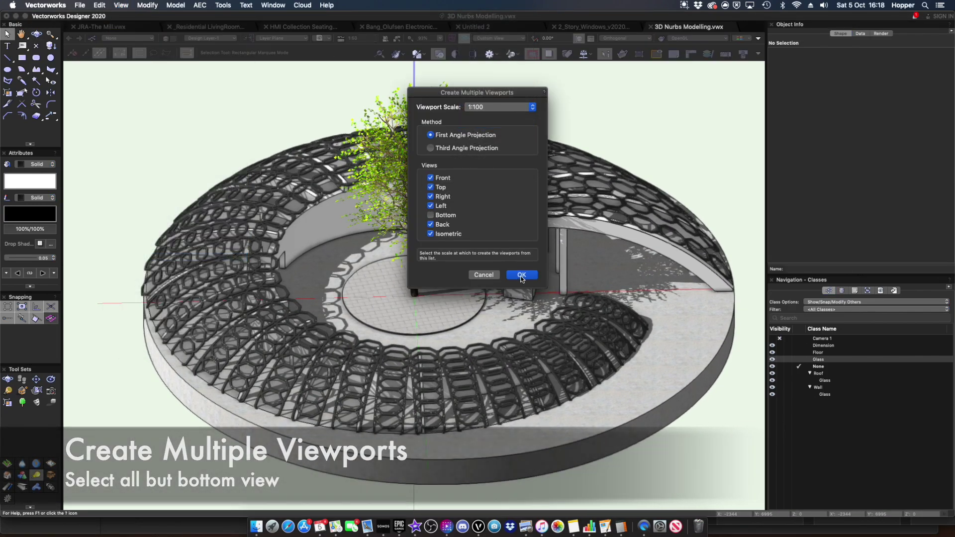
{"action": "left_click", "coordinate": [520, 275]}
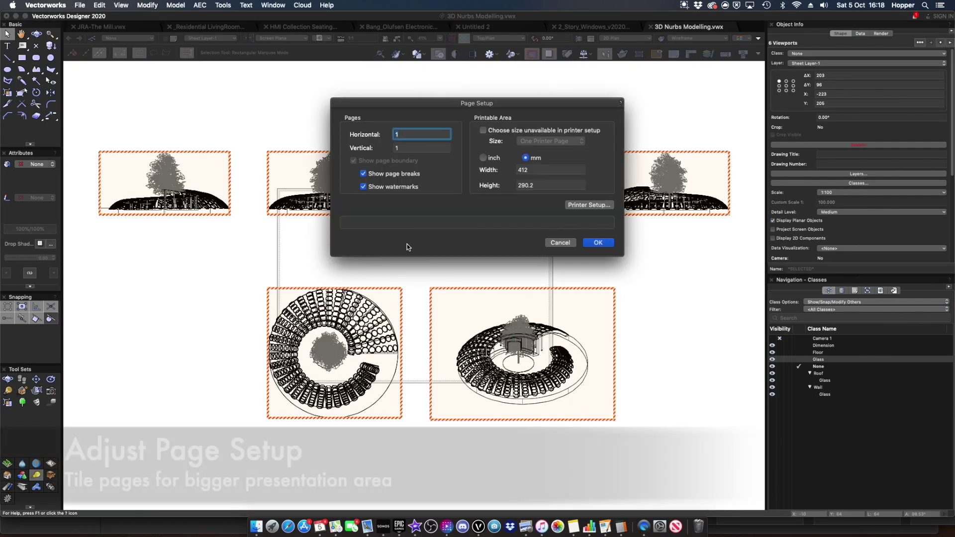
Step: Enlarge the sheet to 3 pages horizontally and 2 pages vertically
{"action": "type", "text": "32"}
{"action": "key", "text": "Return"}
Step: Set the background render of all six selected viewports to OpenGL and update them
{"action": "scroll", "coordinate": [850, 223], "scroll_direction": "down", "scroll_amount": 2}
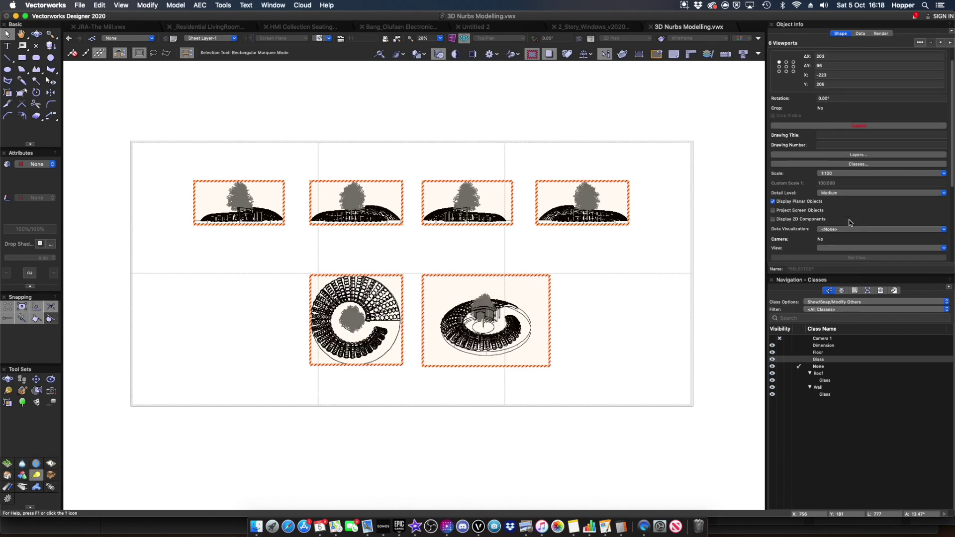
{"action": "scroll", "coordinate": [850, 222], "scroll_direction": "down", "scroll_amount": 3}
{"action": "left_click", "coordinate": [835, 199]}
{"action": "left_click", "coordinate": [934, 221]}
{"action": "left_click", "coordinate": [861, 59]}
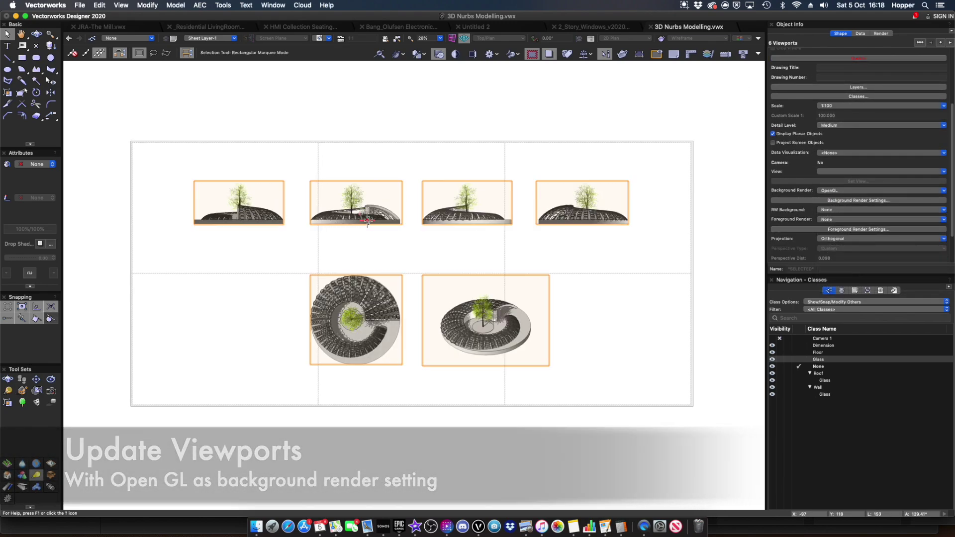
Step: Raise the resolution of Sheet Layer-1 to 300 DPI
{"action": "scroll", "coordinate": [369, 222], "scroll_direction": "up", "scroll_amount": 8}
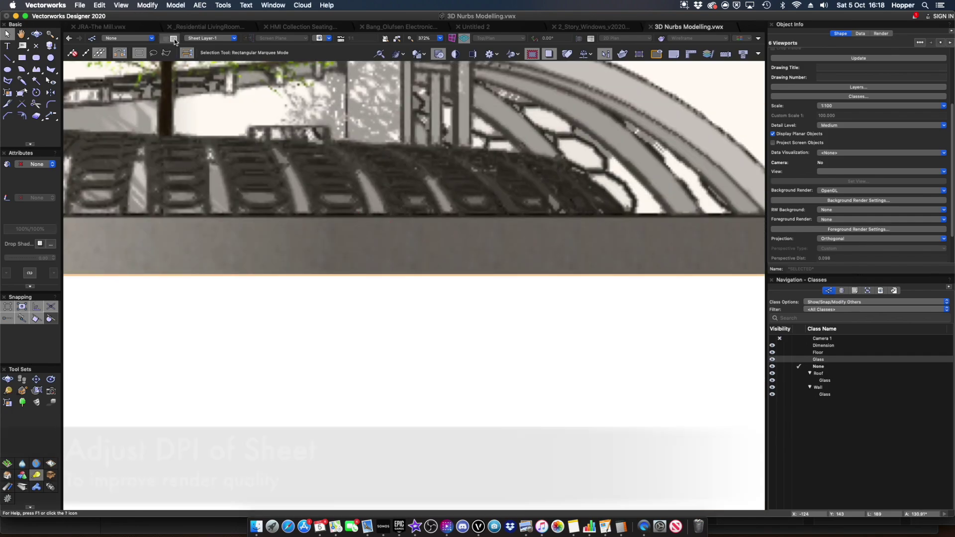
{"action": "left_click", "coordinate": [174, 39]}
{"action": "left_click", "coordinate": [517, 202]}
{"action": "type", "text": "300"}
{"action": "key", "text": "Return"}
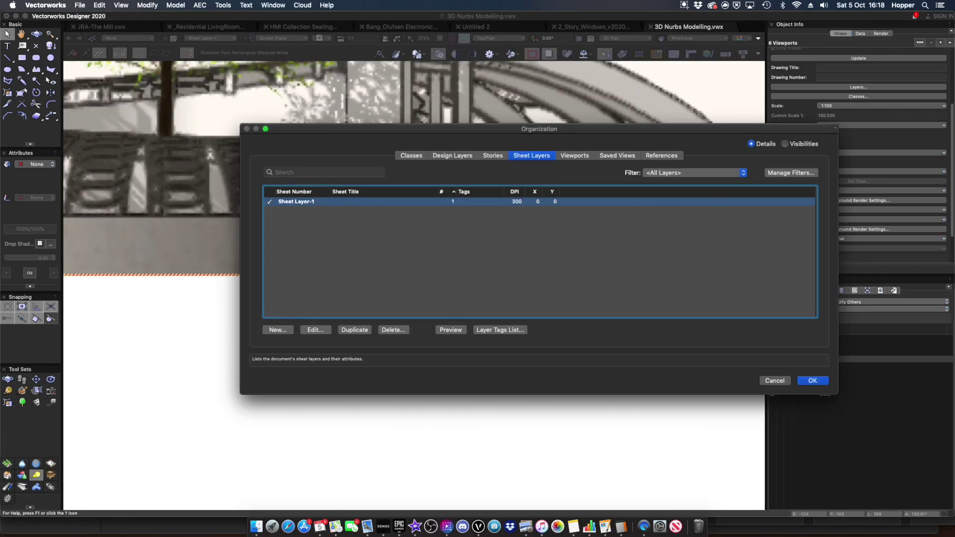
{"action": "left_click", "coordinate": [812, 381]}
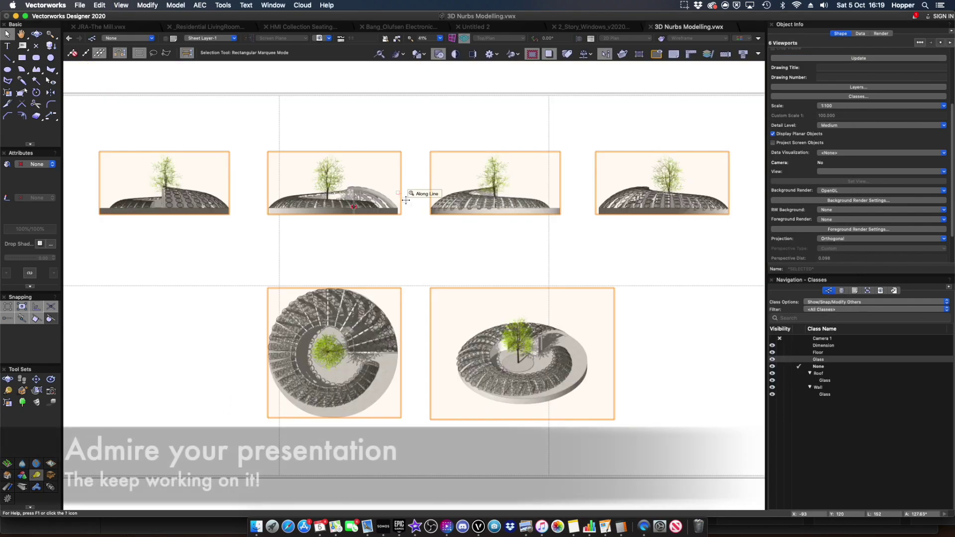
Step: Examine the render quality of the elevation viewports up close, one after another
{"action": "left_click_drag", "start_coordinate": [258, 145], "coordinate": [316, 216]}
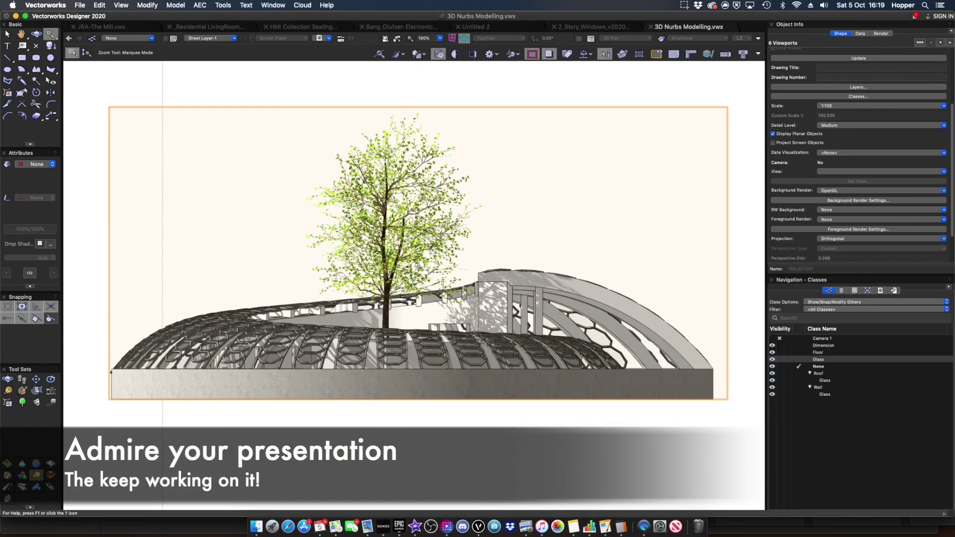
{"action": "left_click", "coordinate": [742, 299]}
{"action": "middle_click_drag", "start_coordinate": [726, 299], "coordinate": [223, 241]}
{"action": "middle_click_drag", "start_coordinate": [697, 298], "coordinate": [287, 309]}
{"action": "middle_click_drag", "start_coordinate": [618, 306], "coordinate": [174, 295]}
{"action": "middle_click_drag", "start_coordinate": [696, 303], "coordinate": [488, 299]}
{"action": "key", "text": "super+4"}
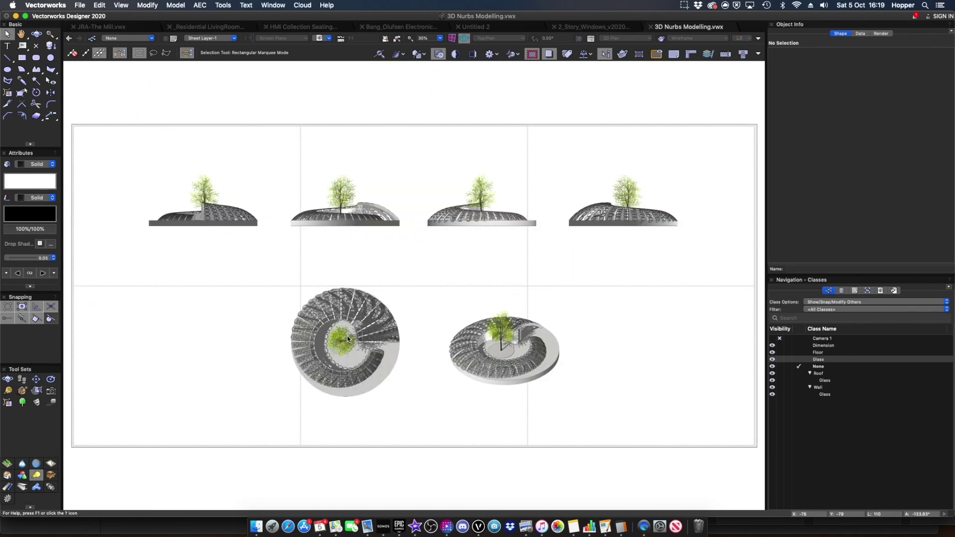
Step: Examine the plan and isometric viewports up close and return to the whole sheet
{"action": "left_click", "coordinate": [341, 338]}
{"action": "scroll", "coordinate": [341, 338], "scroll_direction": "up", "scroll_amount": 3}
{"action": "key", "text": "super+6"}
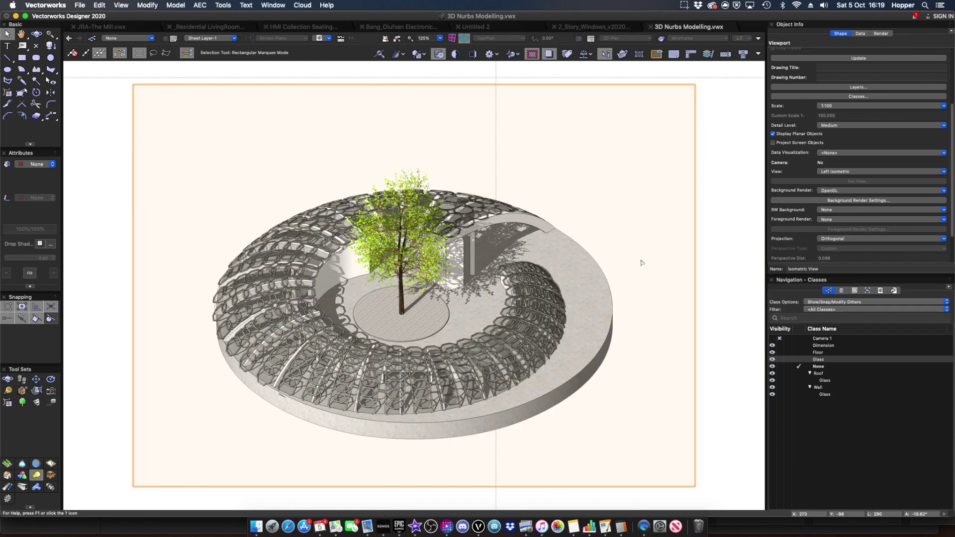
{"action": "scroll", "coordinate": [511, 302], "scroll_direction": "up", "scroll_amount": 3}
{"action": "key", "text": "super+4"}
{"action": "left_click", "coordinate": [467, 265]}
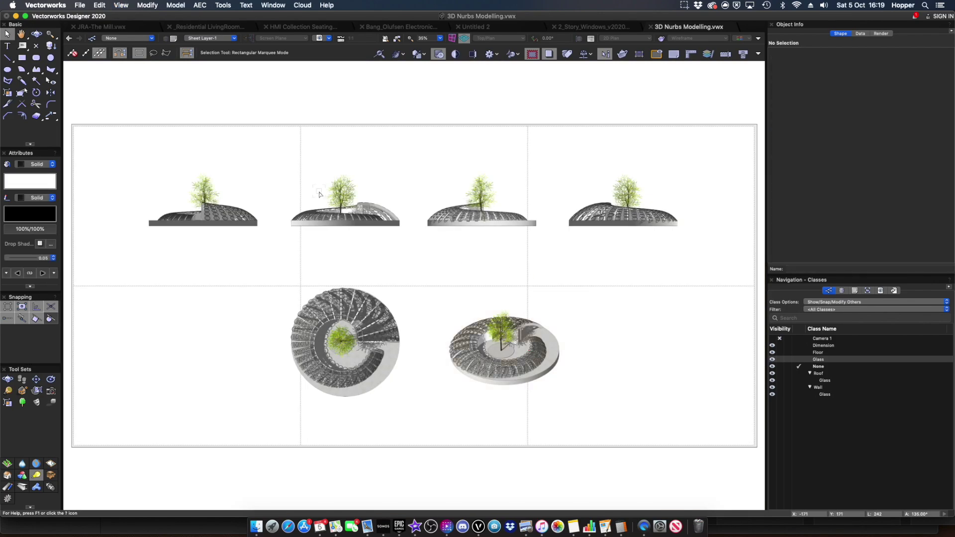
Step: Return to Design Layer-1, enable the Clip Cube in Right Isometric view, and push its front side and top faces inward to section the building
{"action": "left_click", "coordinate": [210, 38]}
{"action": "left_click", "coordinate": [214, 79]}
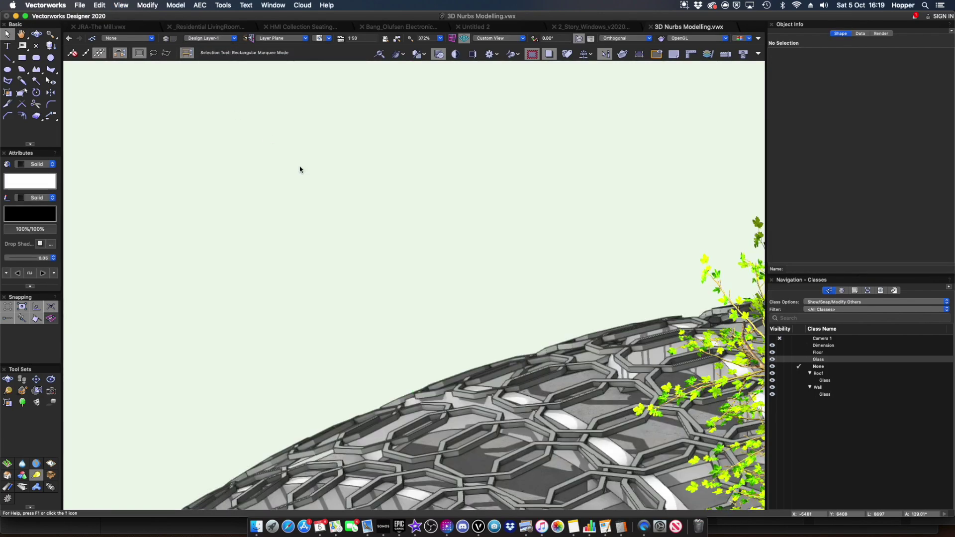
{"action": "key", "text": "super+6"}
{"action": "left_click", "coordinate": [624, 54]}
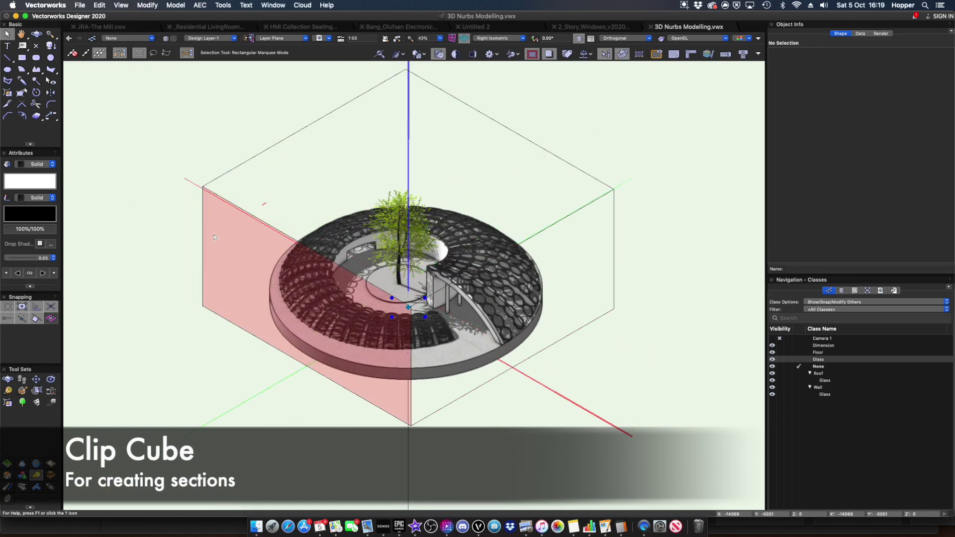
{"action": "left_click", "coordinate": [204, 216]}
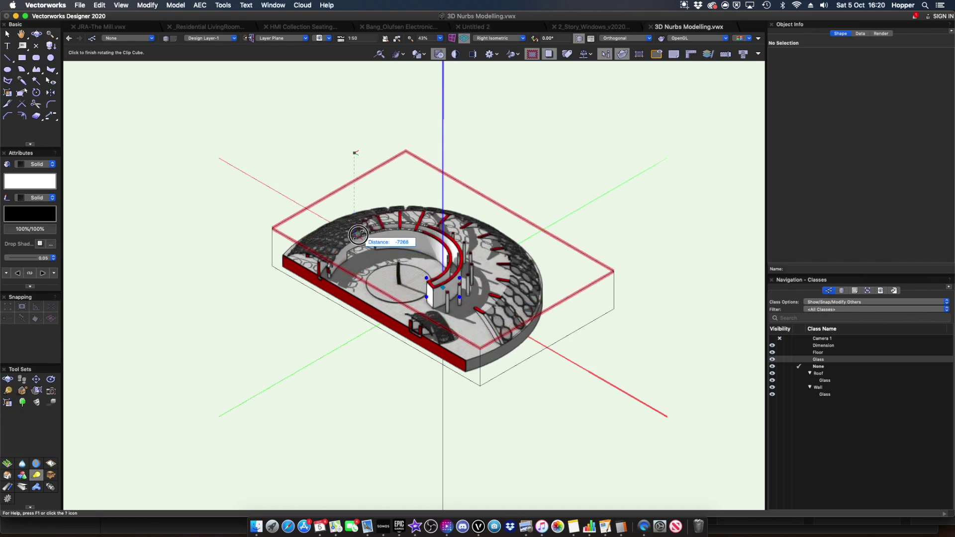
{"action": "left_click", "coordinate": [358, 235]}
Step: Create a 1:50 OpenGL viewport of the clipped Right Isometric view on Sheet Layer-1 with the Clip Cube displayed, and update it
{"action": "left_click", "coordinate": [121, 5]}
{"action": "left_click", "coordinate": [159, 212]}
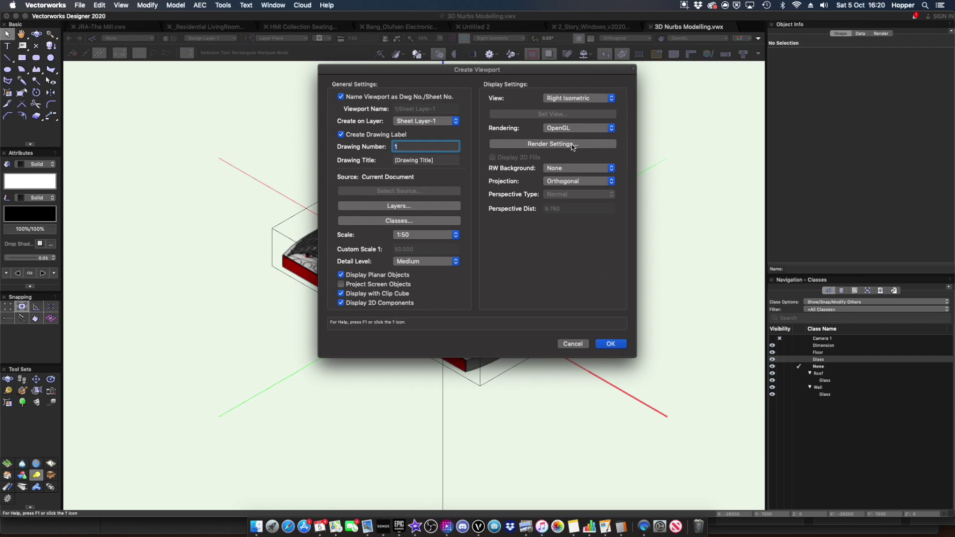
{"action": "left_click", "coordinate": [611, 343]}
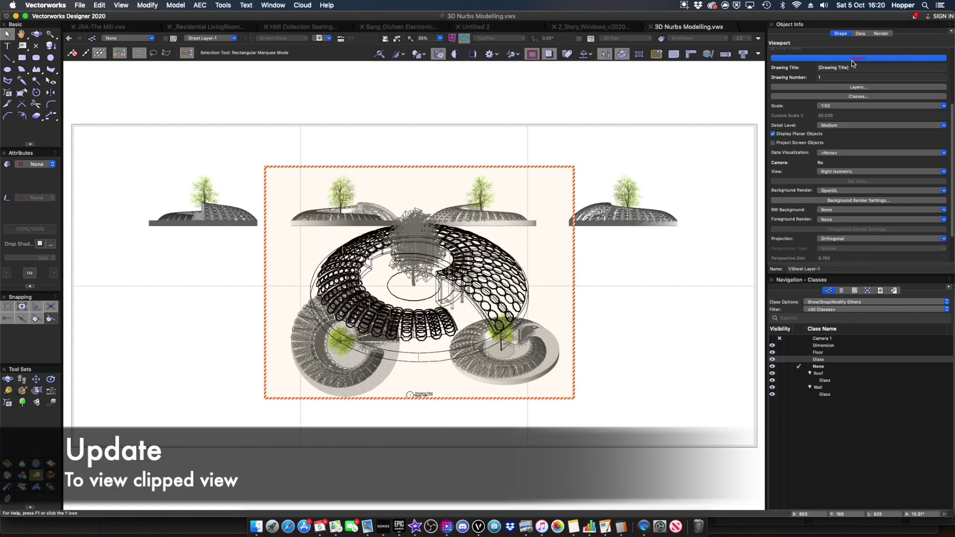
{"action": "left_click", "coordinate": [858, 58]}
Step: Arrange the lower row of the sheet with the clipped section viewport to the right of the plan and isometric viewports
{"action": "scroll", "coordinate": [473, 299], "scroll_direction": "down", "scroll_amount": 2}
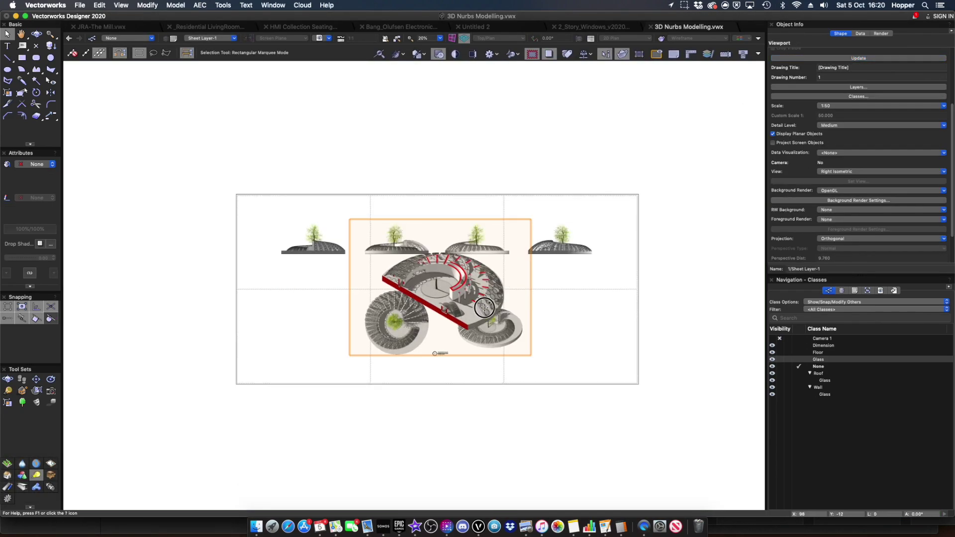
{"action": "left_click_drag", "start_coordinate": [573, 324], "coordinate": [573, 325]}
{"action": "left_click_drag", "start_coordinate": [314, 408], "coordinate": [537, 270]}
{"action": "left_click_drag", "start_coordinate": [399, 323], "coordinate": [305, 330]}
{"action": "scroll", "coordinate": [471, 295], "scroll_direction": "up", "scroll_amount": 2}
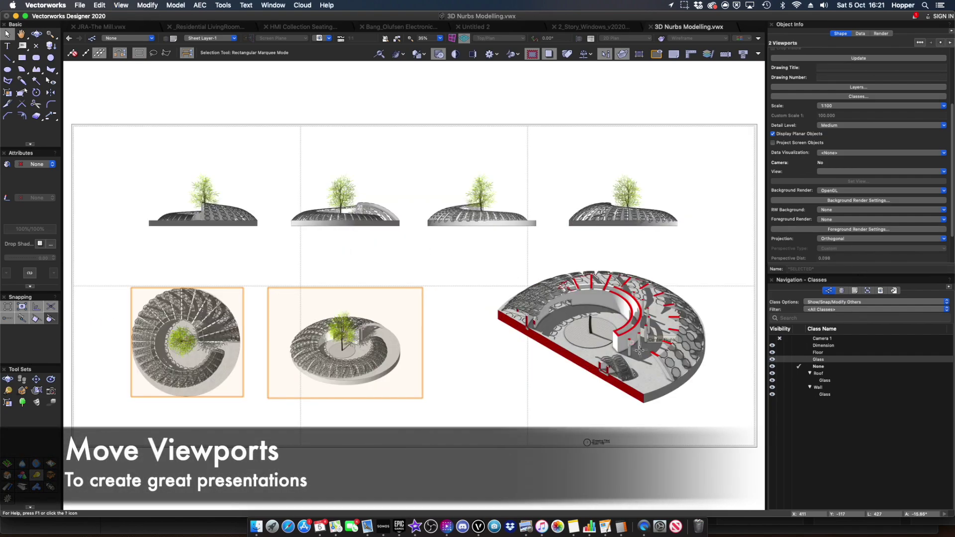
Step: Select the clipped section viewport and examine its cut walls, columns and roof up close
{"action": "left_click", "coordinate": [601, 442]}
{"action": "scroll", "coordinate": [564, 358], "scroll_direction": "up", "scroll_amount": 5}
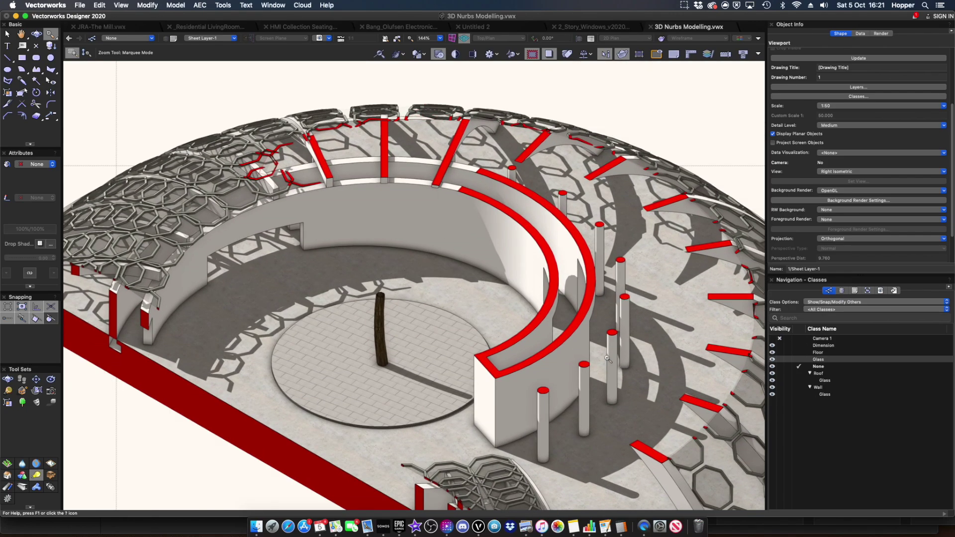
{"action": "scroll", "coordinate": [497, 318], "scroll_direction": "down", "scroll_amount": 5}
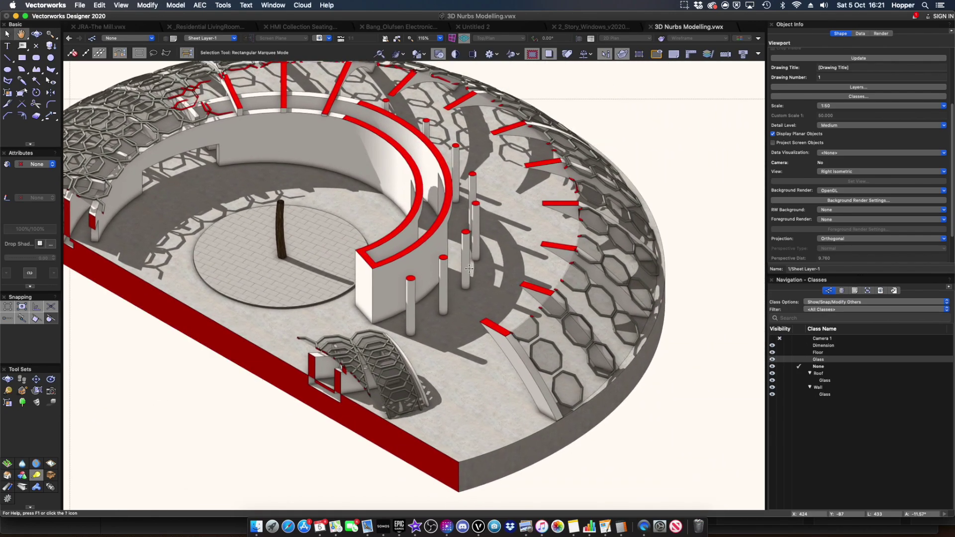